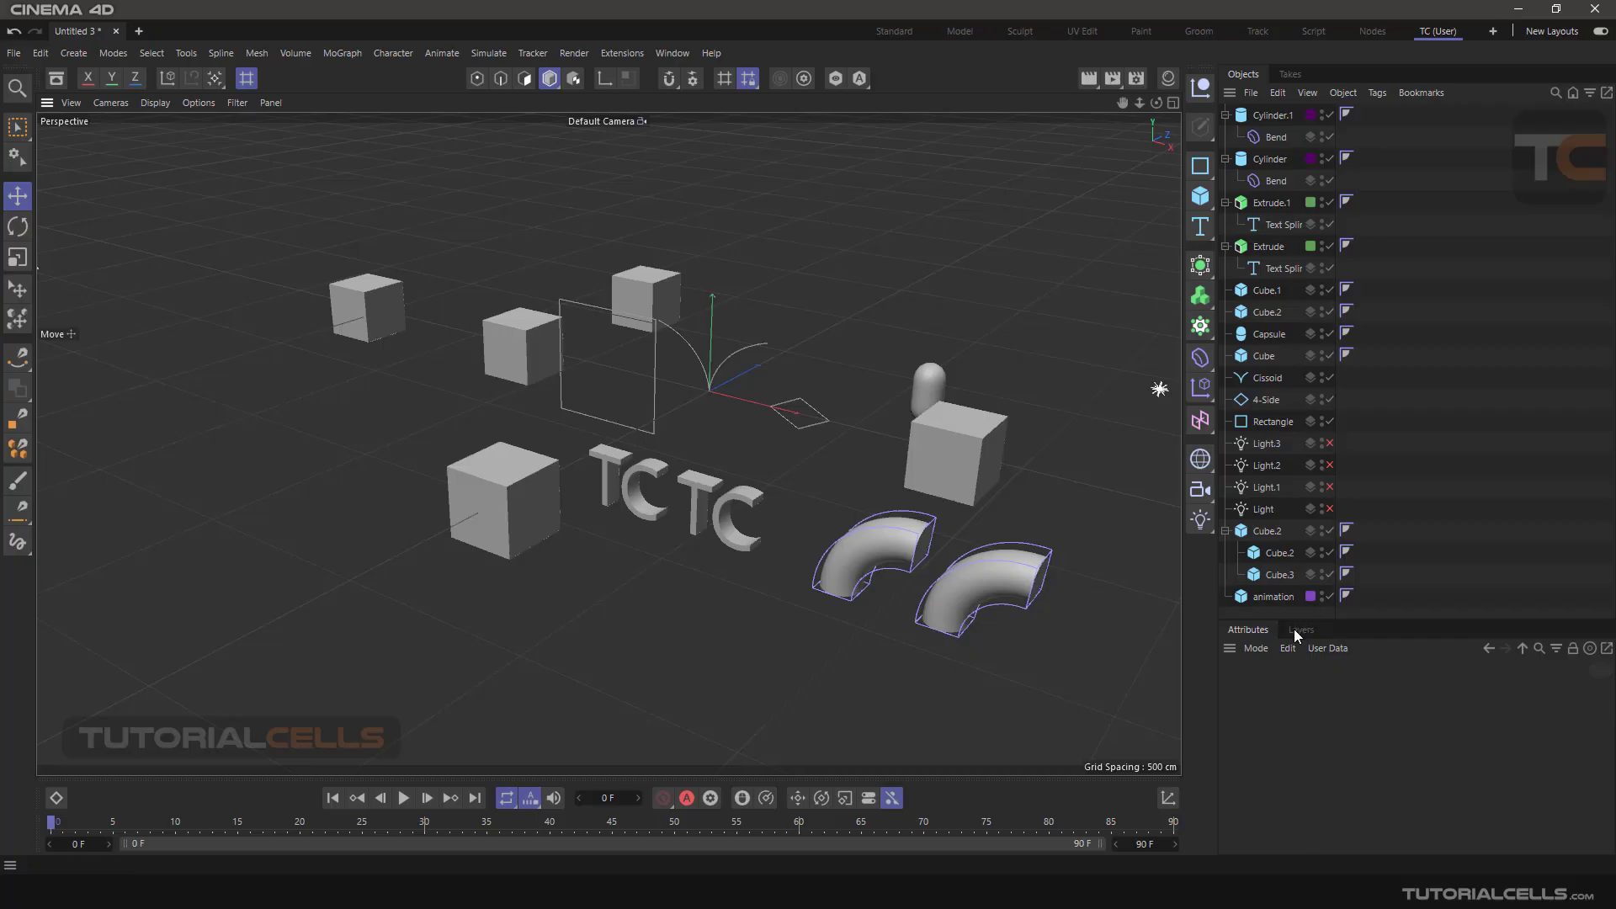
Step: Open the Layers tab to show the scene's colour-coded layer list beside the objects
click(1295, 629)
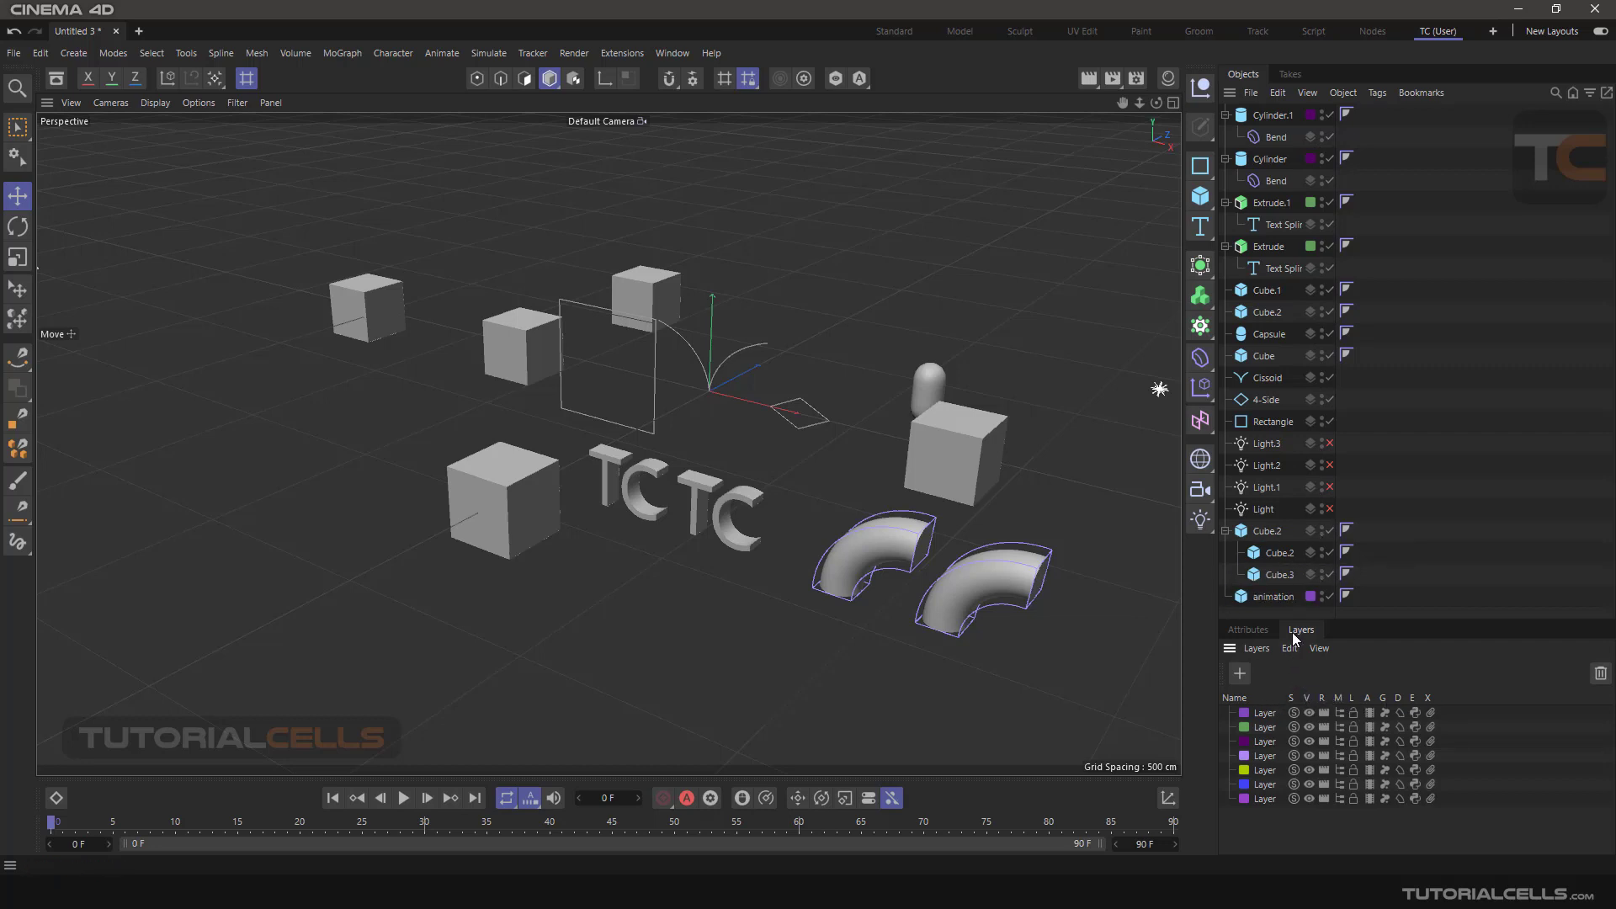
alt+drag(1128, 453, 914, 431)
Step: Zoom out and pan to frame the whole scene, then bring up Cissoid's Add to Layer options
scroll(915, 431, down, 6)
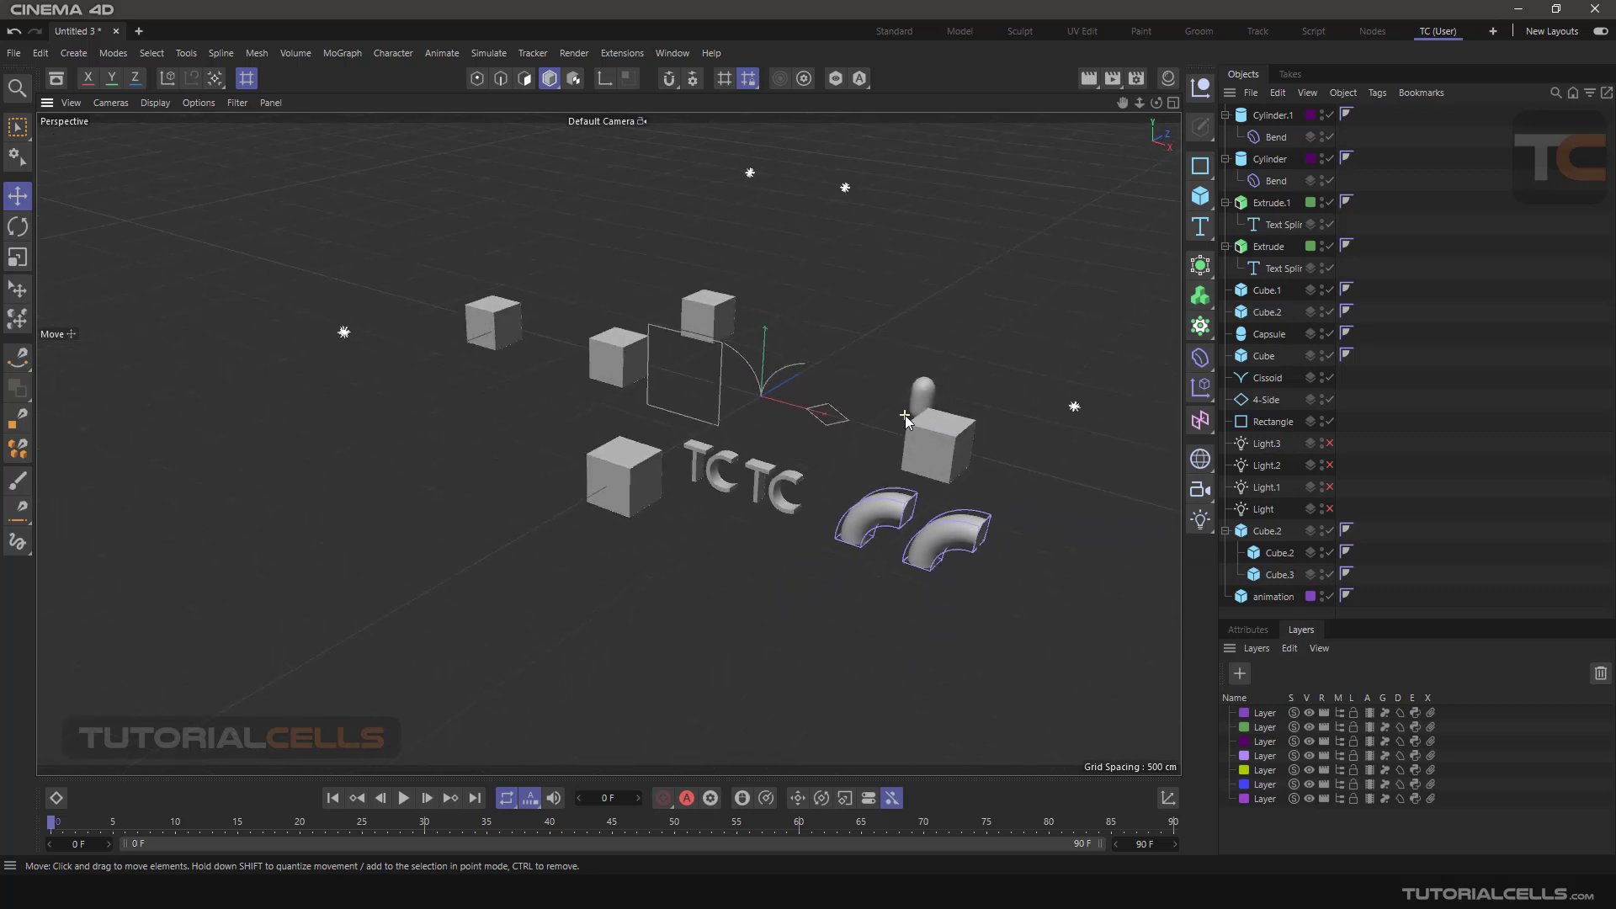
alt+middle_drag(810, 417, 835, 426)
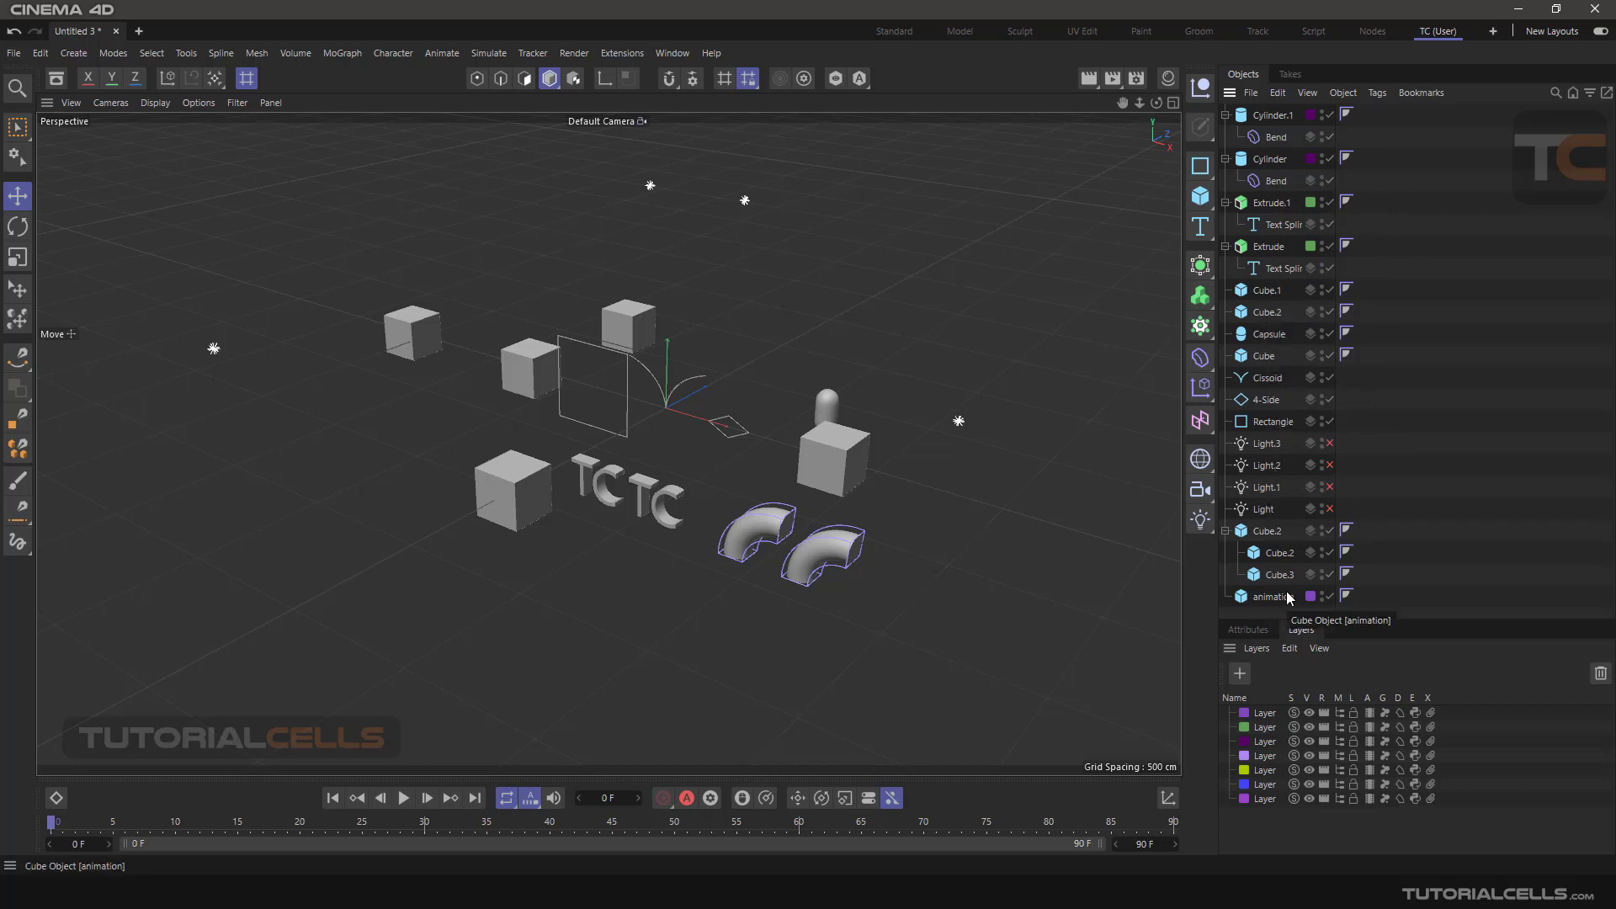
click(1310, 377)
mouse_move(1324, 390)
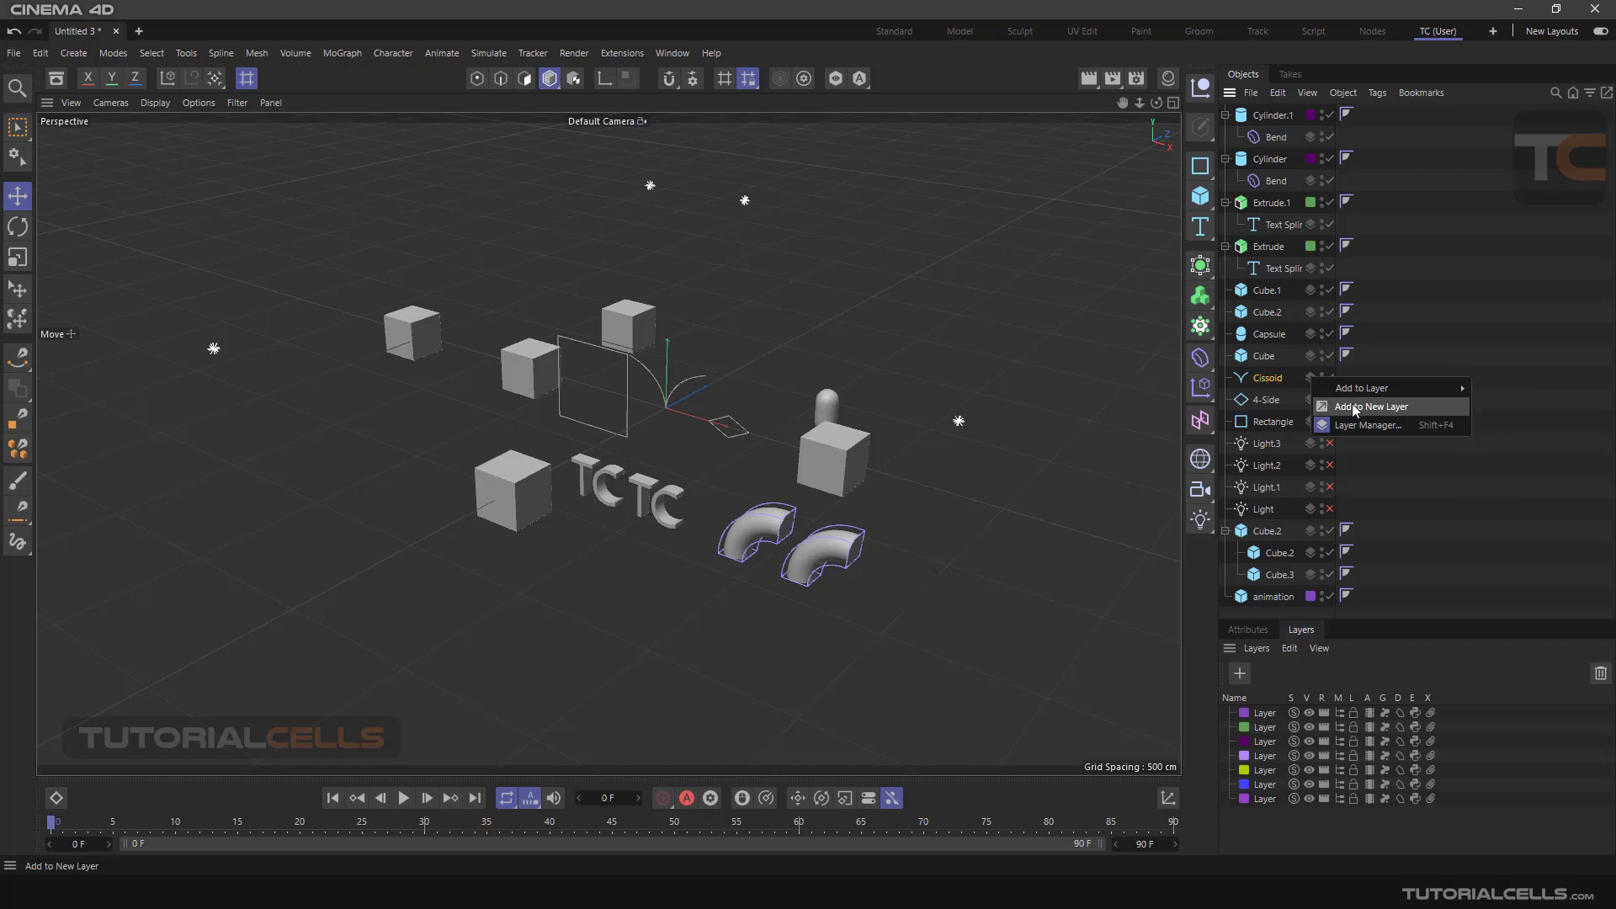
Step: Add Cissoid to a new olive layer, then open the Layer Manager from 4-Side's layer menu
click(1355, 408)
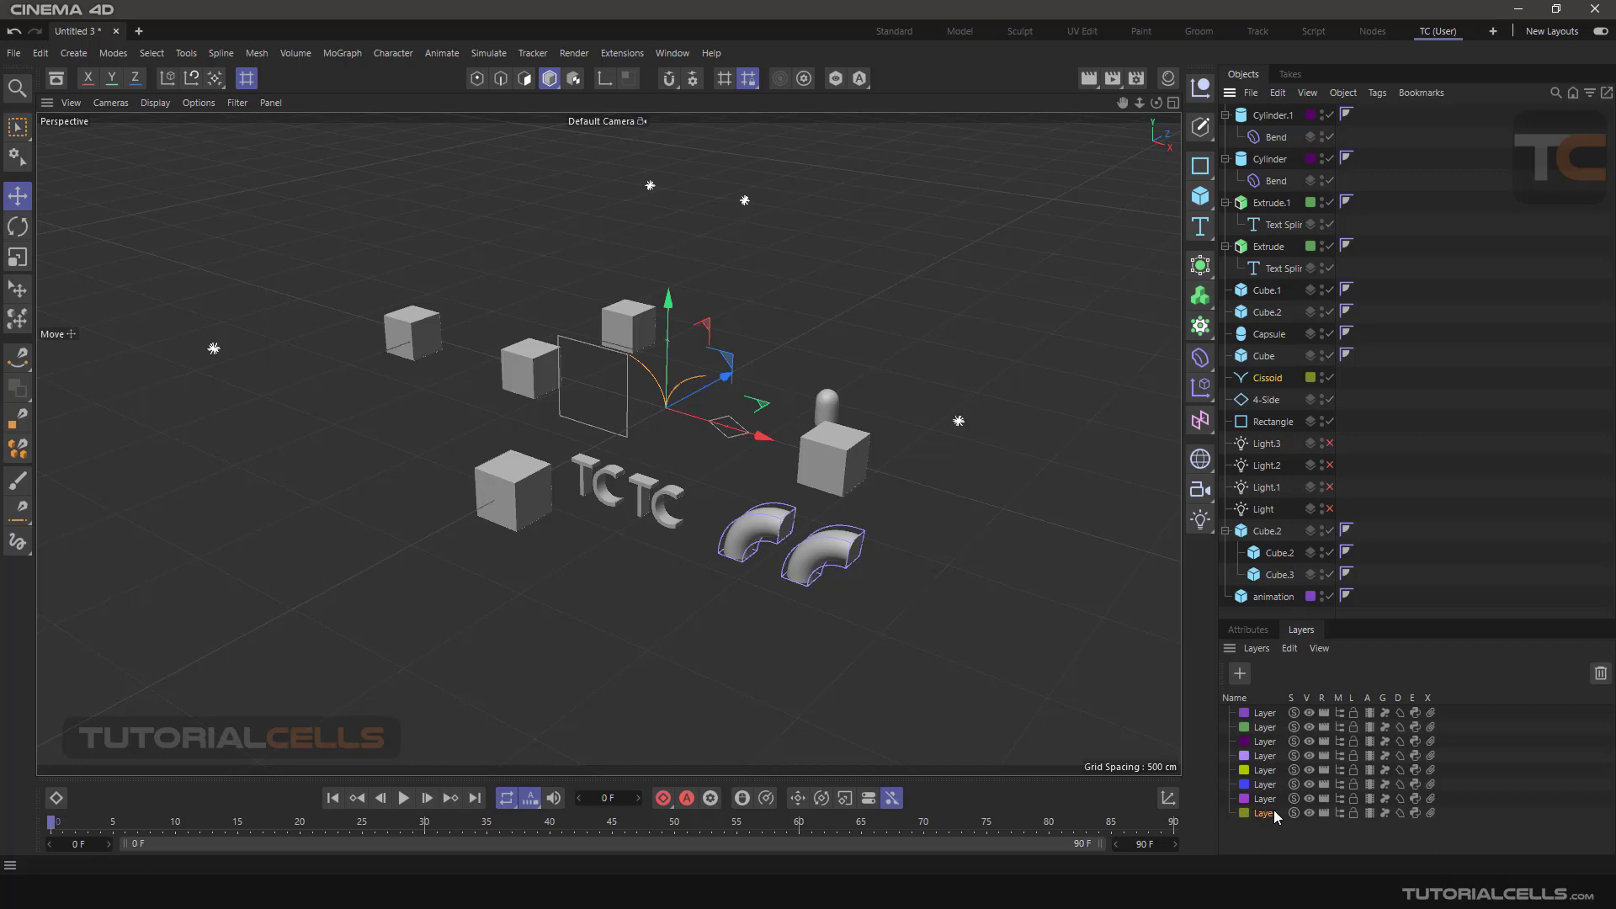
click(1311, 402)
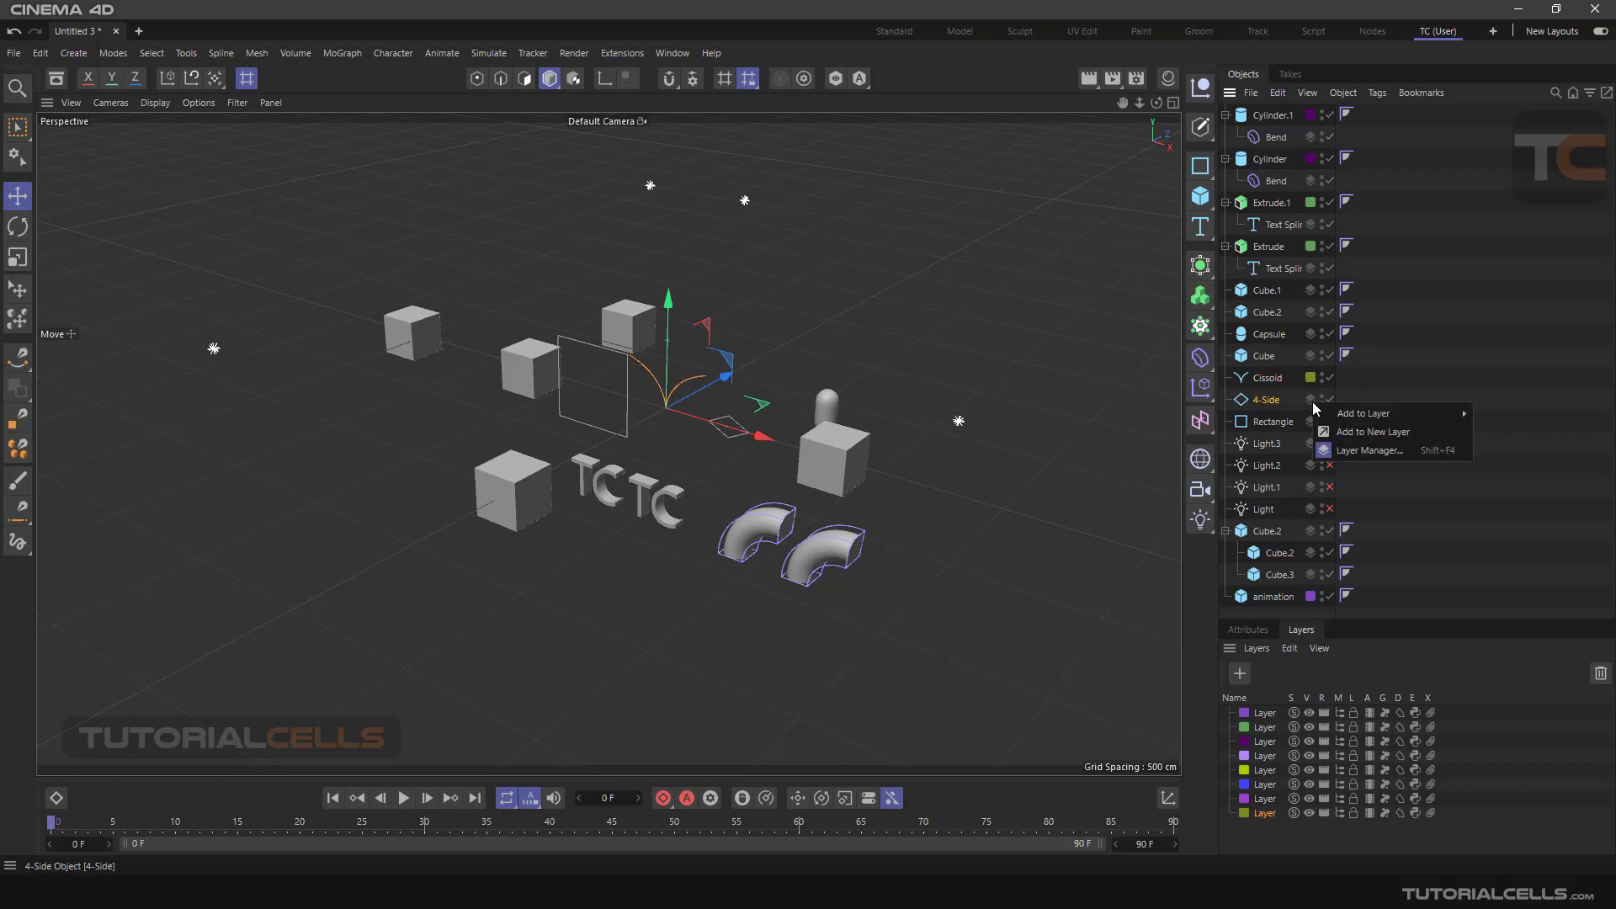
click(1347, 450)
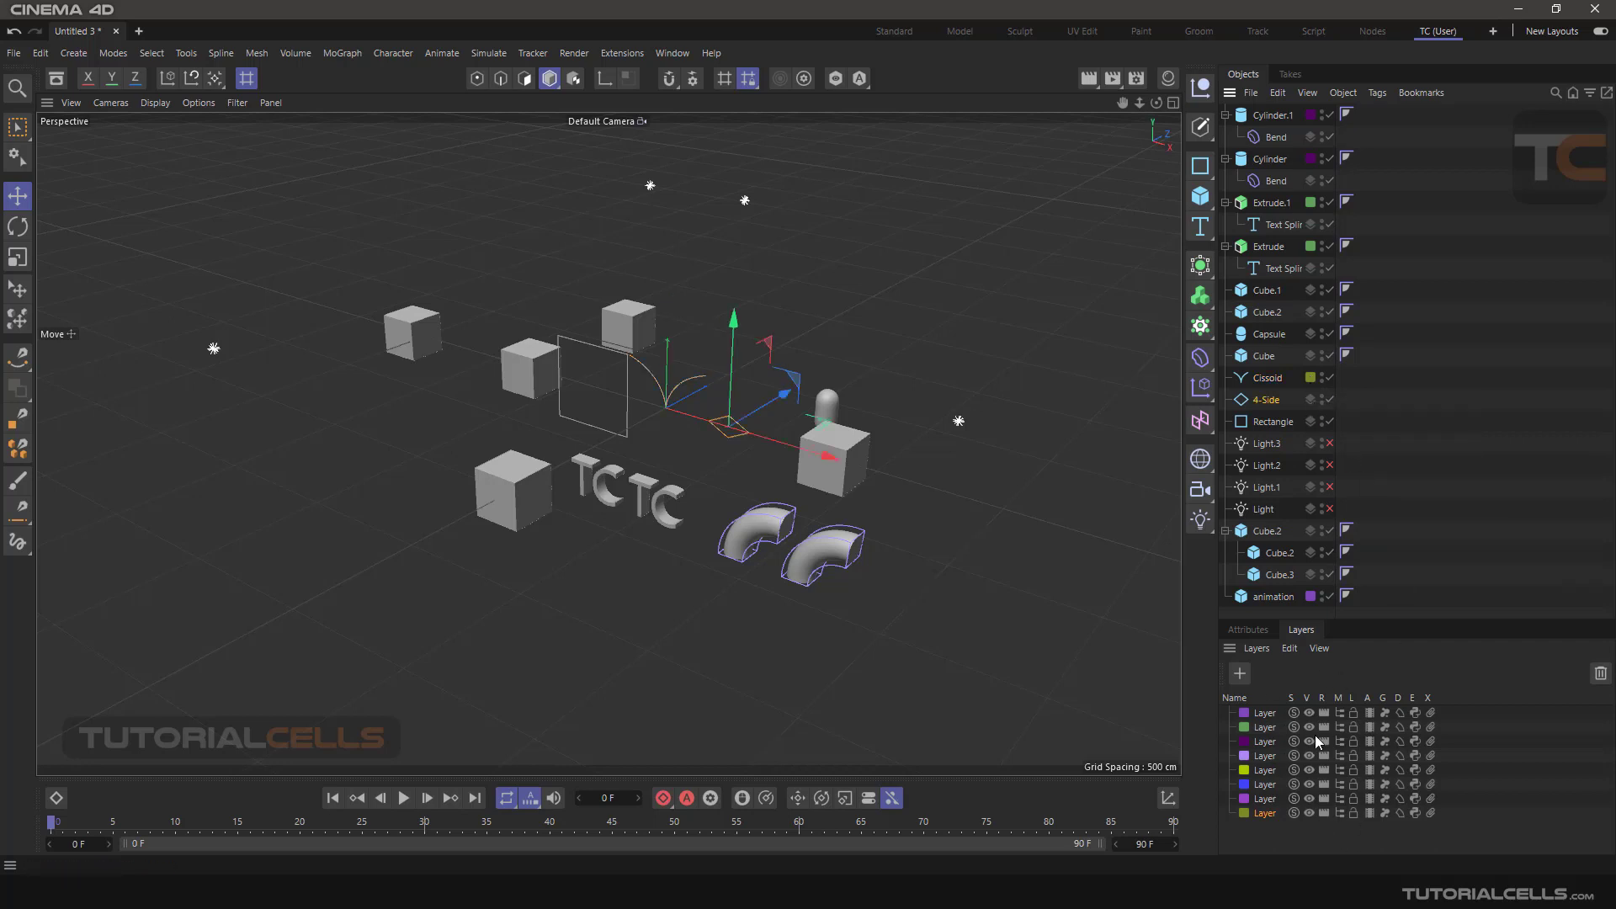
click(1248, 630)
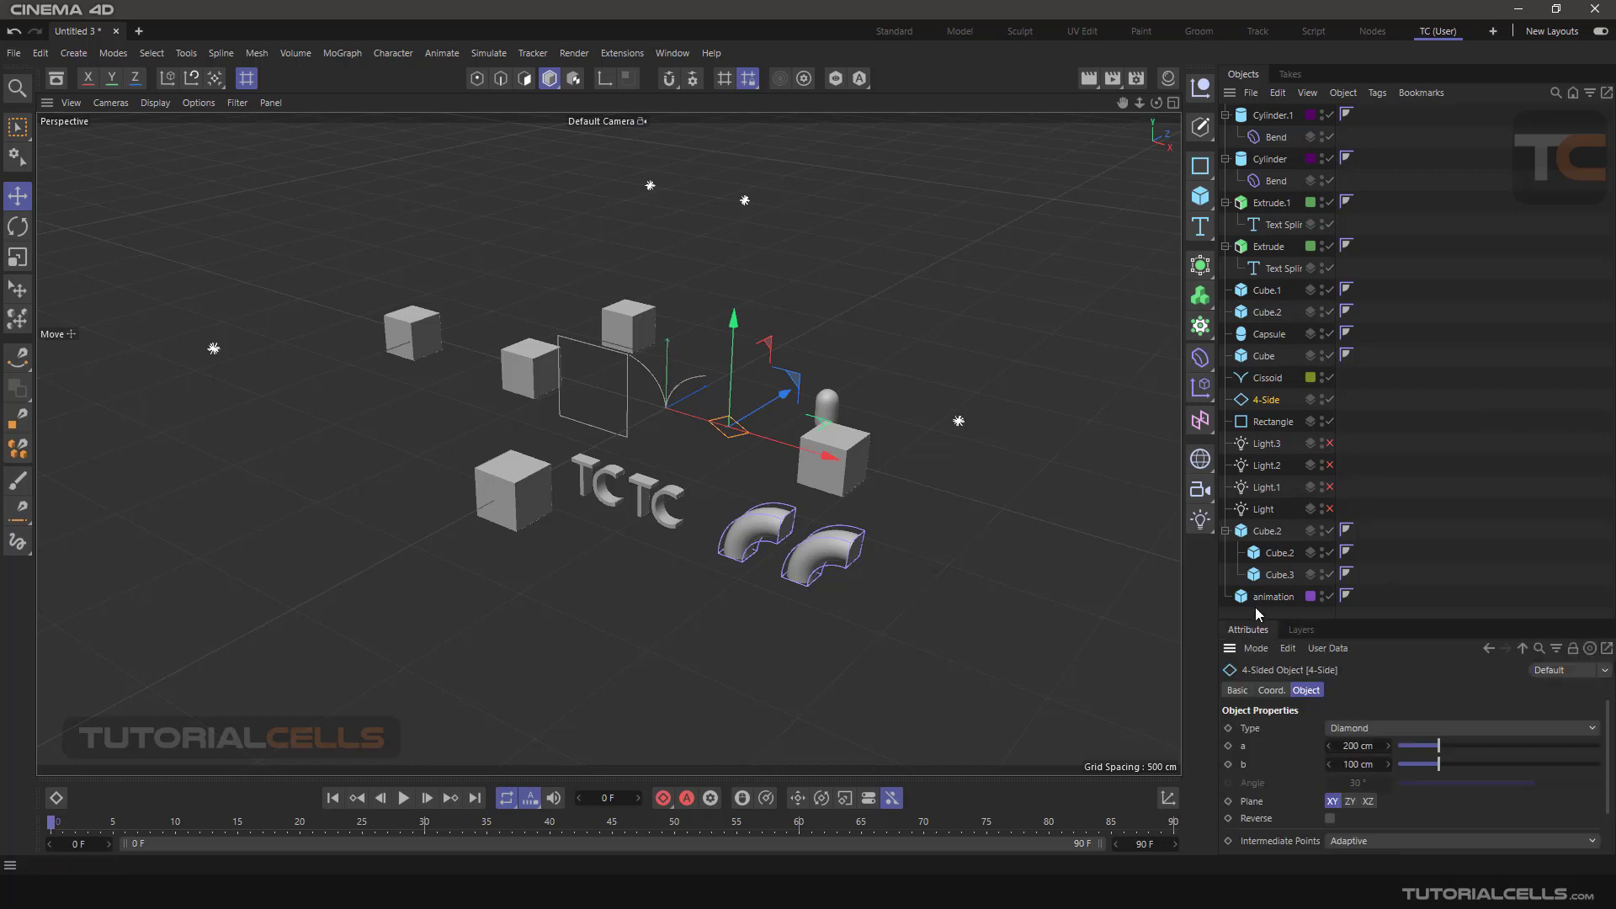
click(1311, 399)
click(1366, 447)
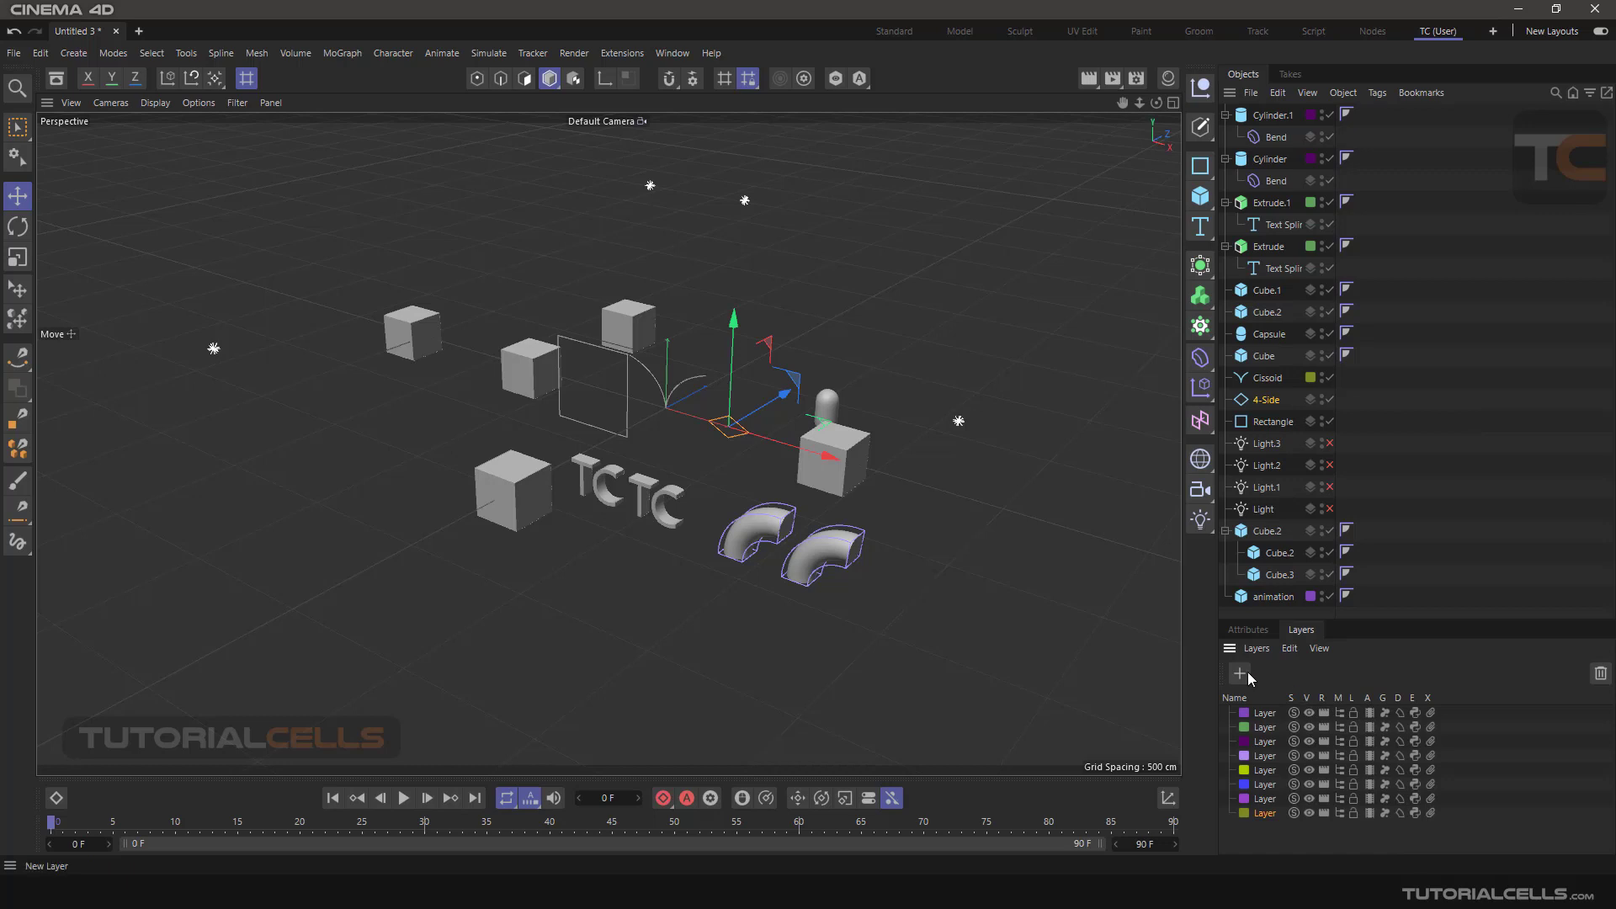
Step: Add two new layers, delete the extra blue one, and add a dark-red layer at the bottom
click(1247, 630)
click(1291, 629)
click(1247, 630)
click(1290, 630)
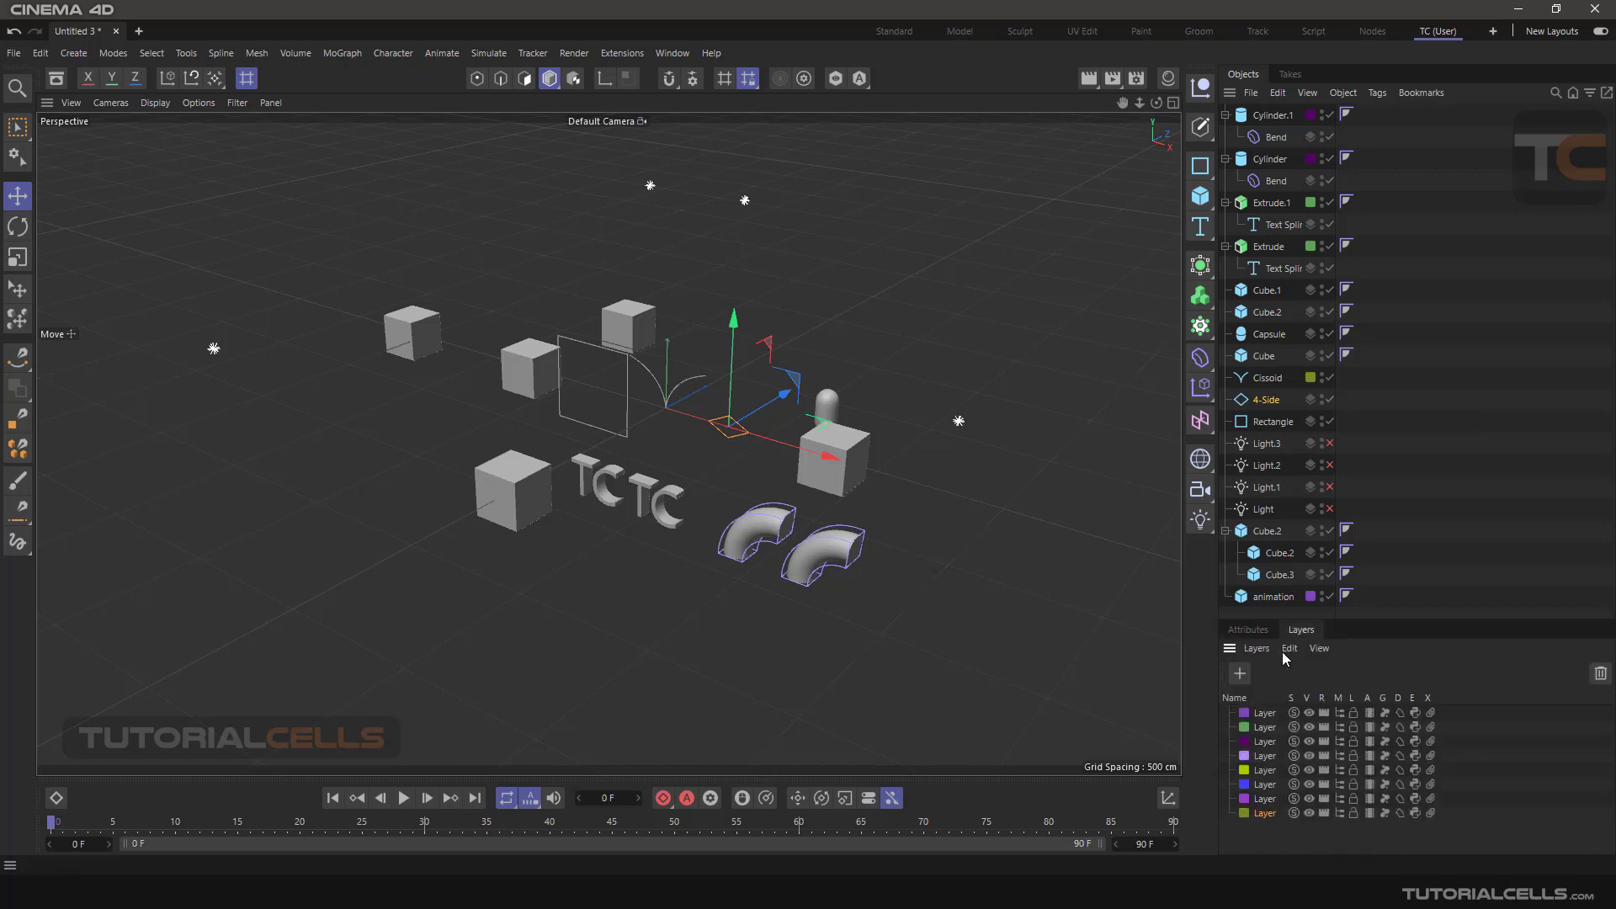
click(1240, 674)
click(1240, 674)
click(1601, 675)
click(1240, 678)
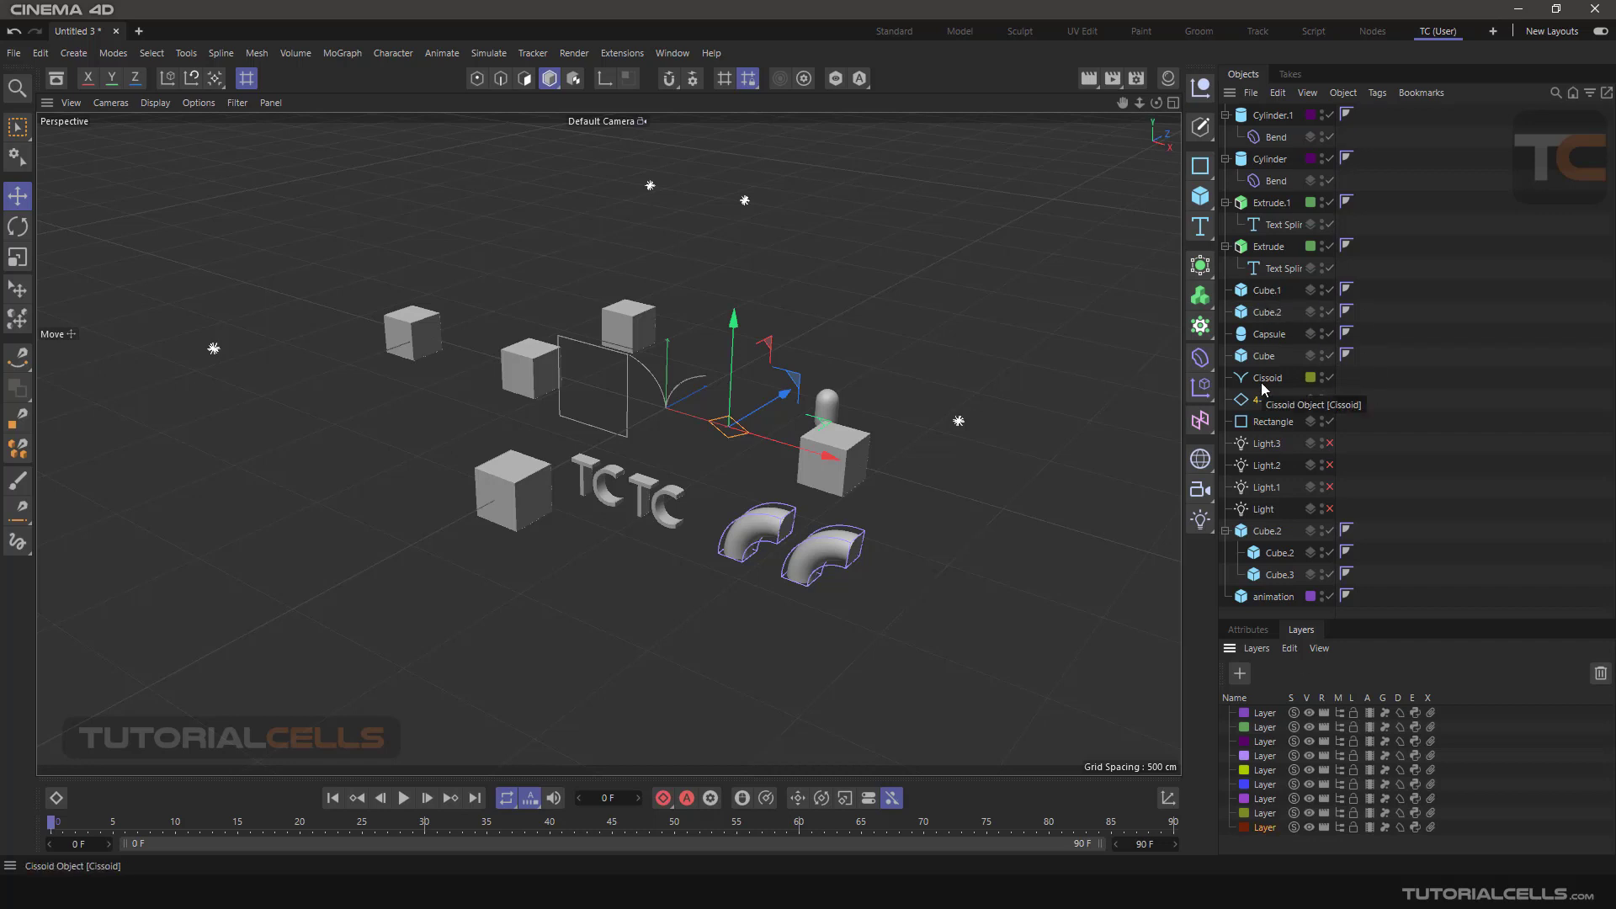
Step: Assign Rectangle and 4-Side to the dark-red layer
click(1272, 422)
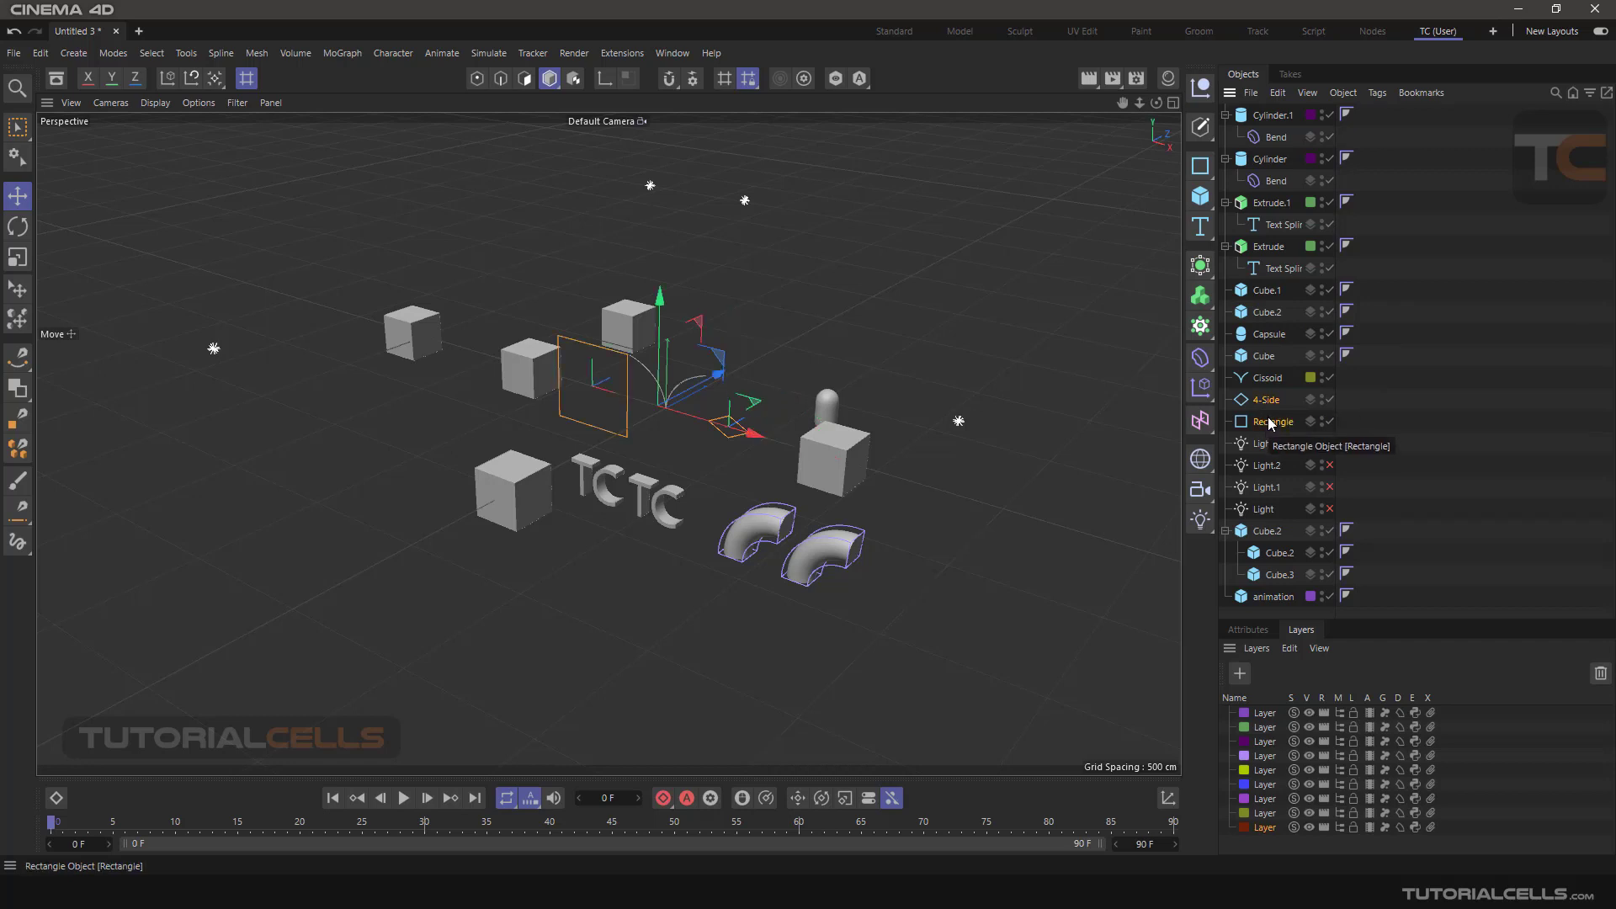
drag(1267, 418, 1262, 825)
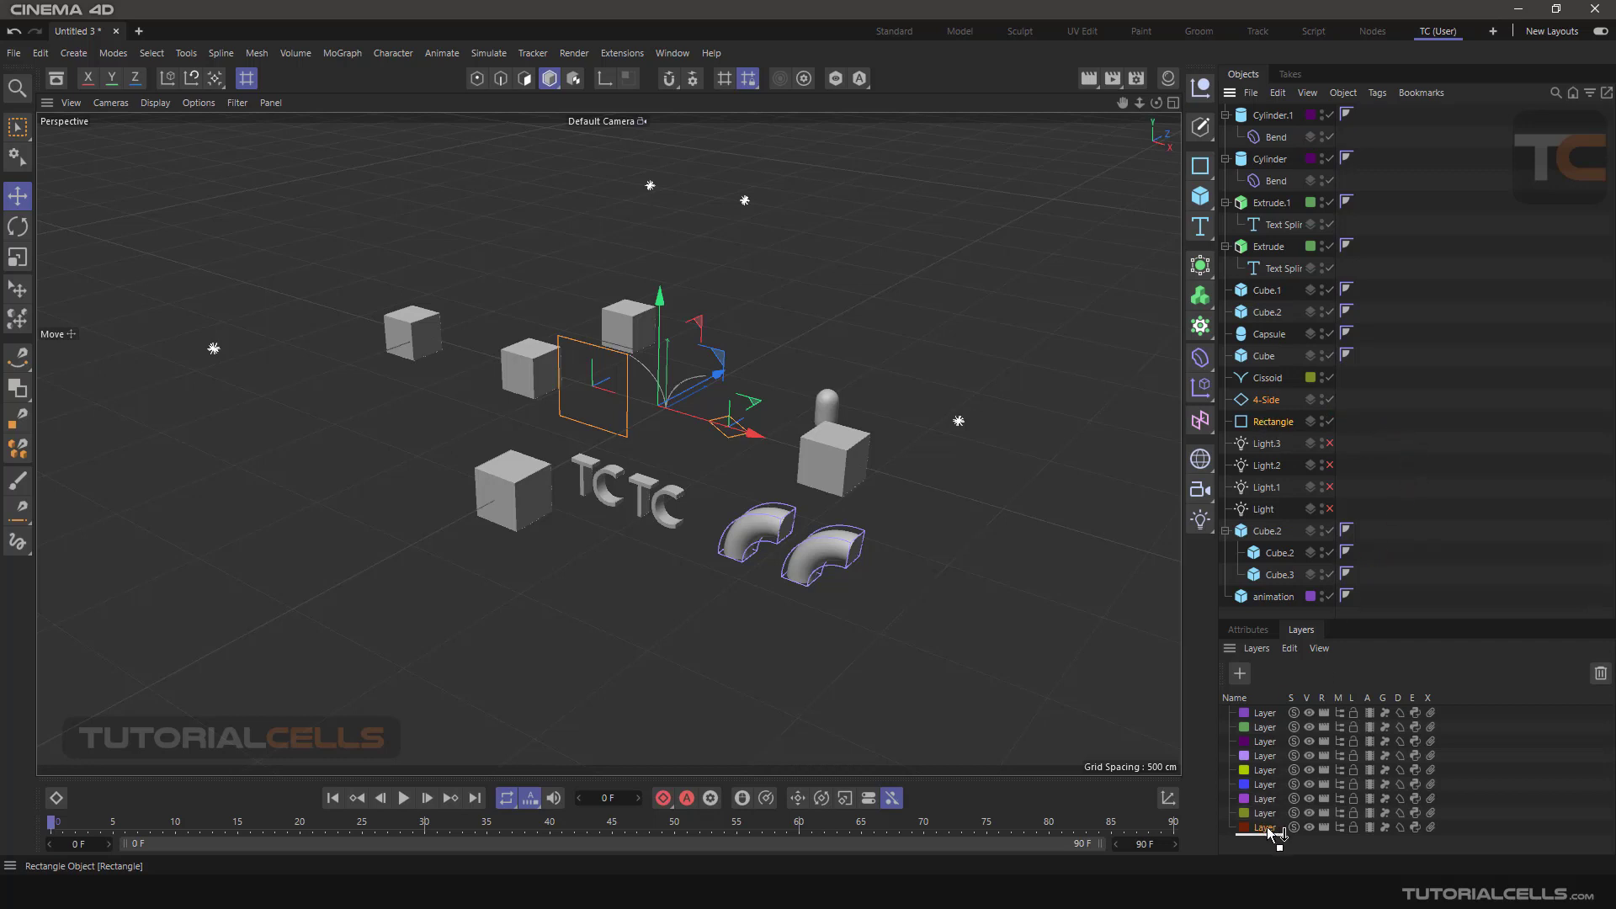
drag(1266, 826, 1266, 827)
Step: Assign Light.1 and Light to the dark-red layer as well
click(1266, 487)
ctrl+click(1262, 509)
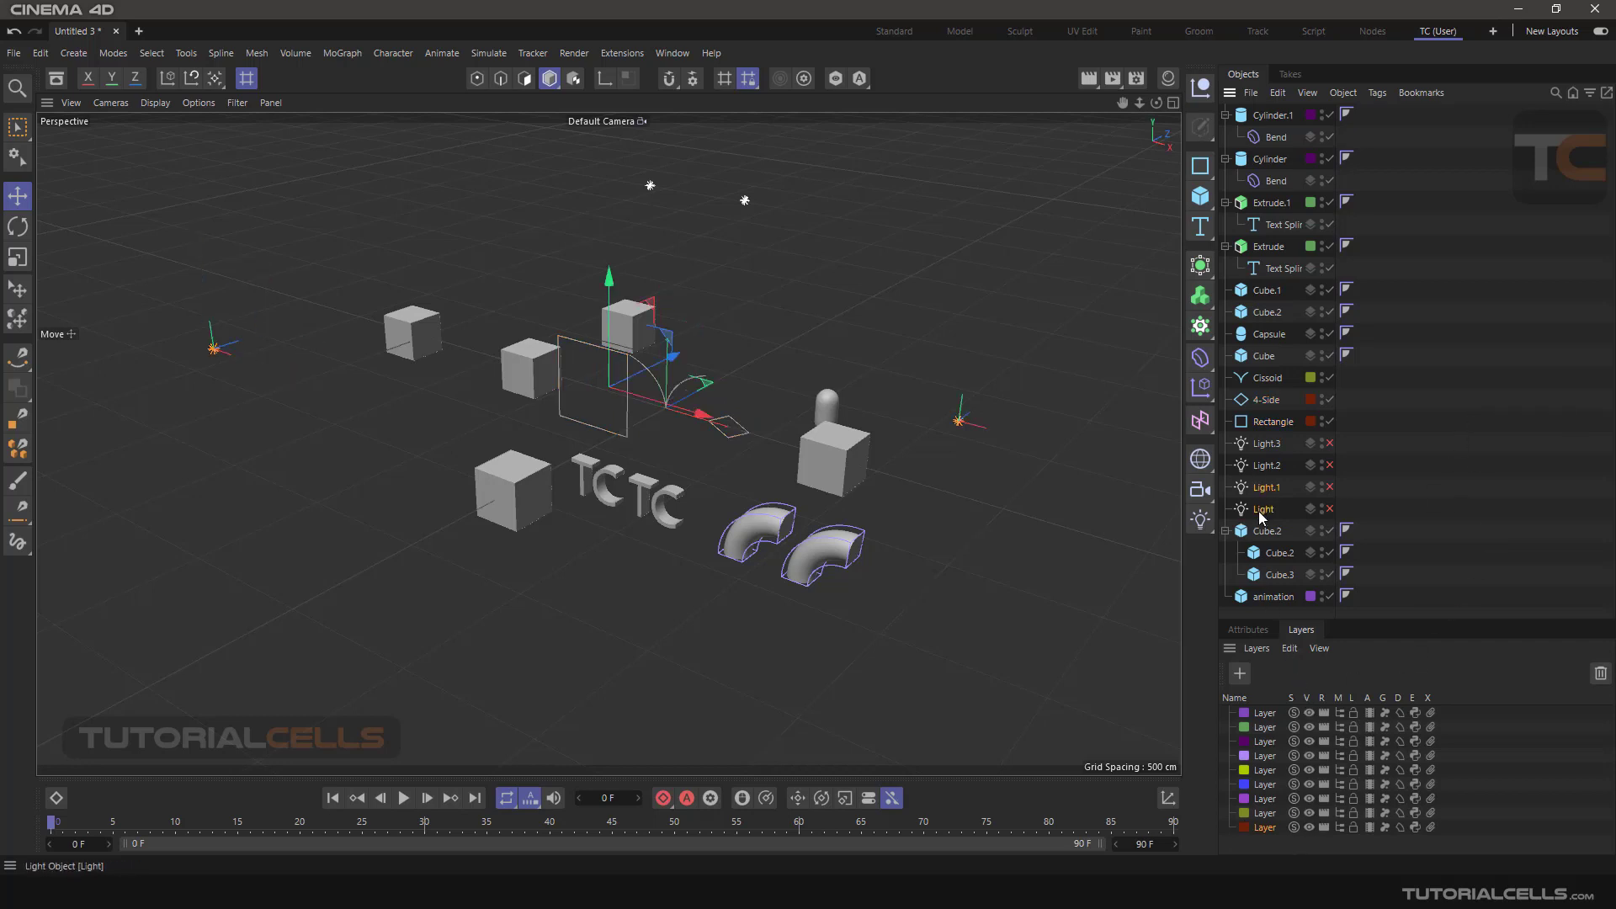
drag(1285, 741, 1266, 826)
Step: Raise the red layer colour's value to 47 % in the Color Picker and confirm
double_click(1241, 825)
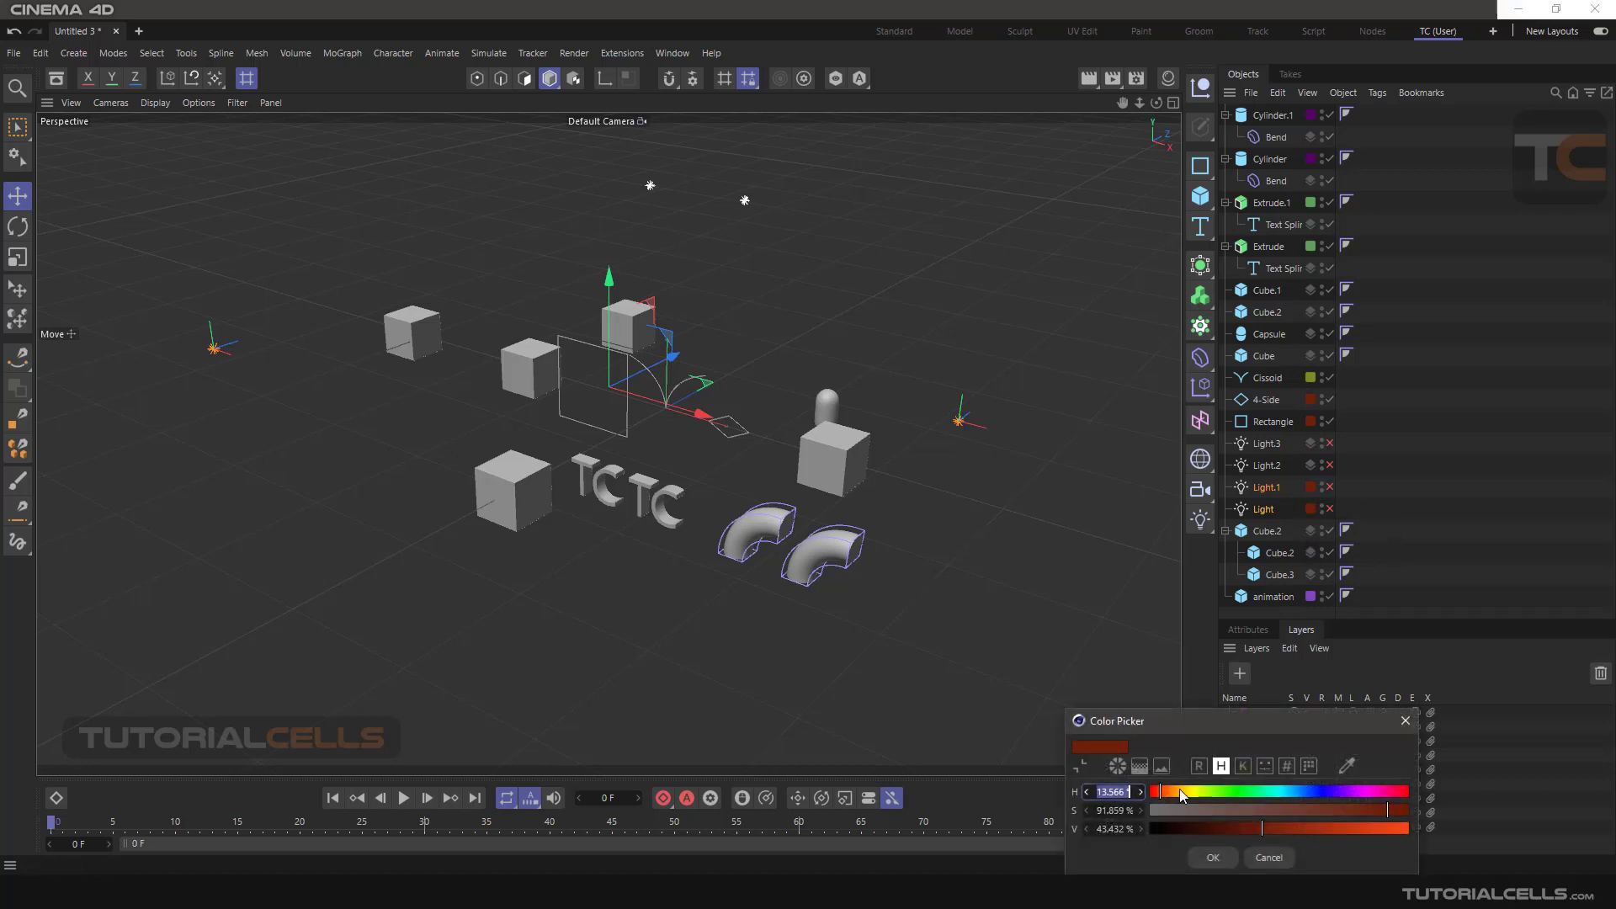
drag(1230, 828, 1273, 844)
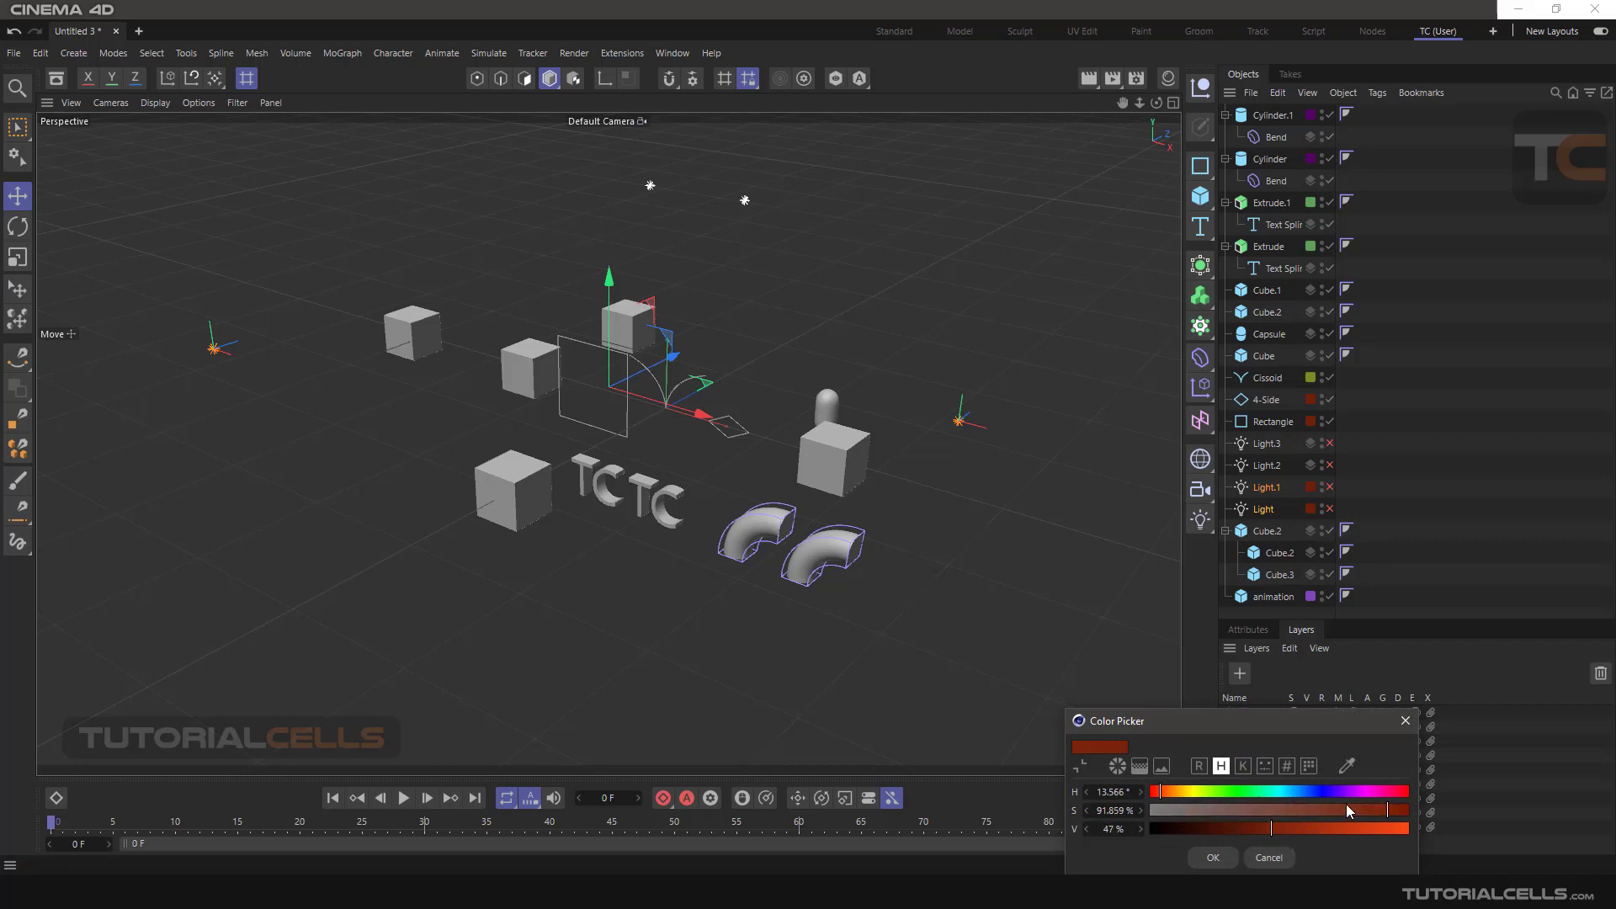
click(1209, 861)
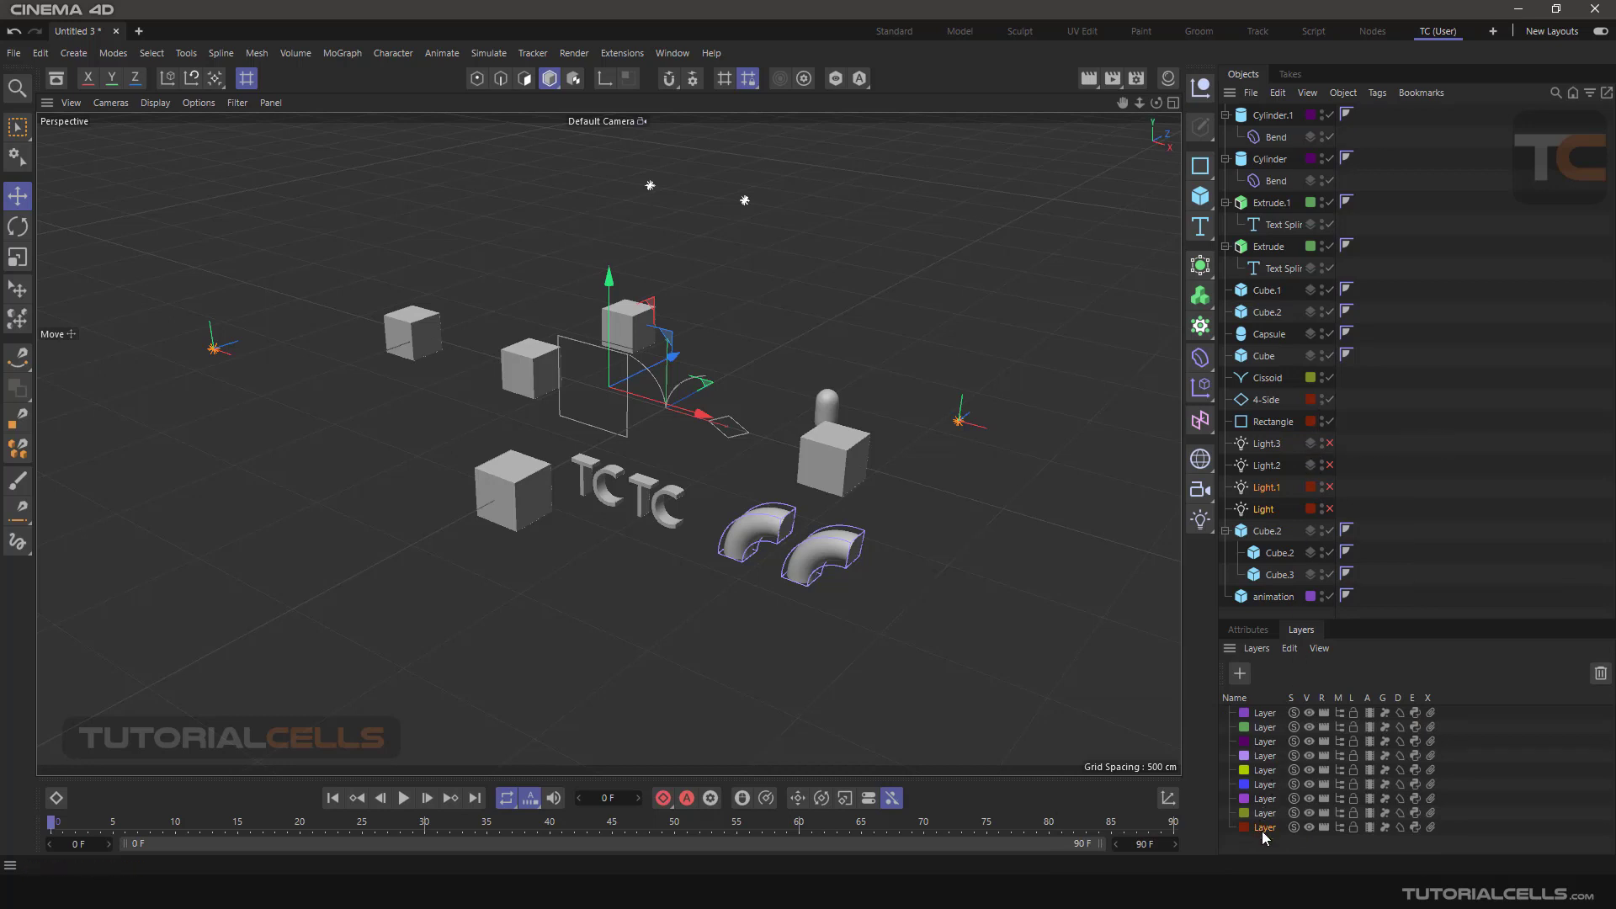
Step: Add a new light-green layer and put the Cube object into it
click(1240, 674)
click(1312, 357)
mouse_move(1351, 367)
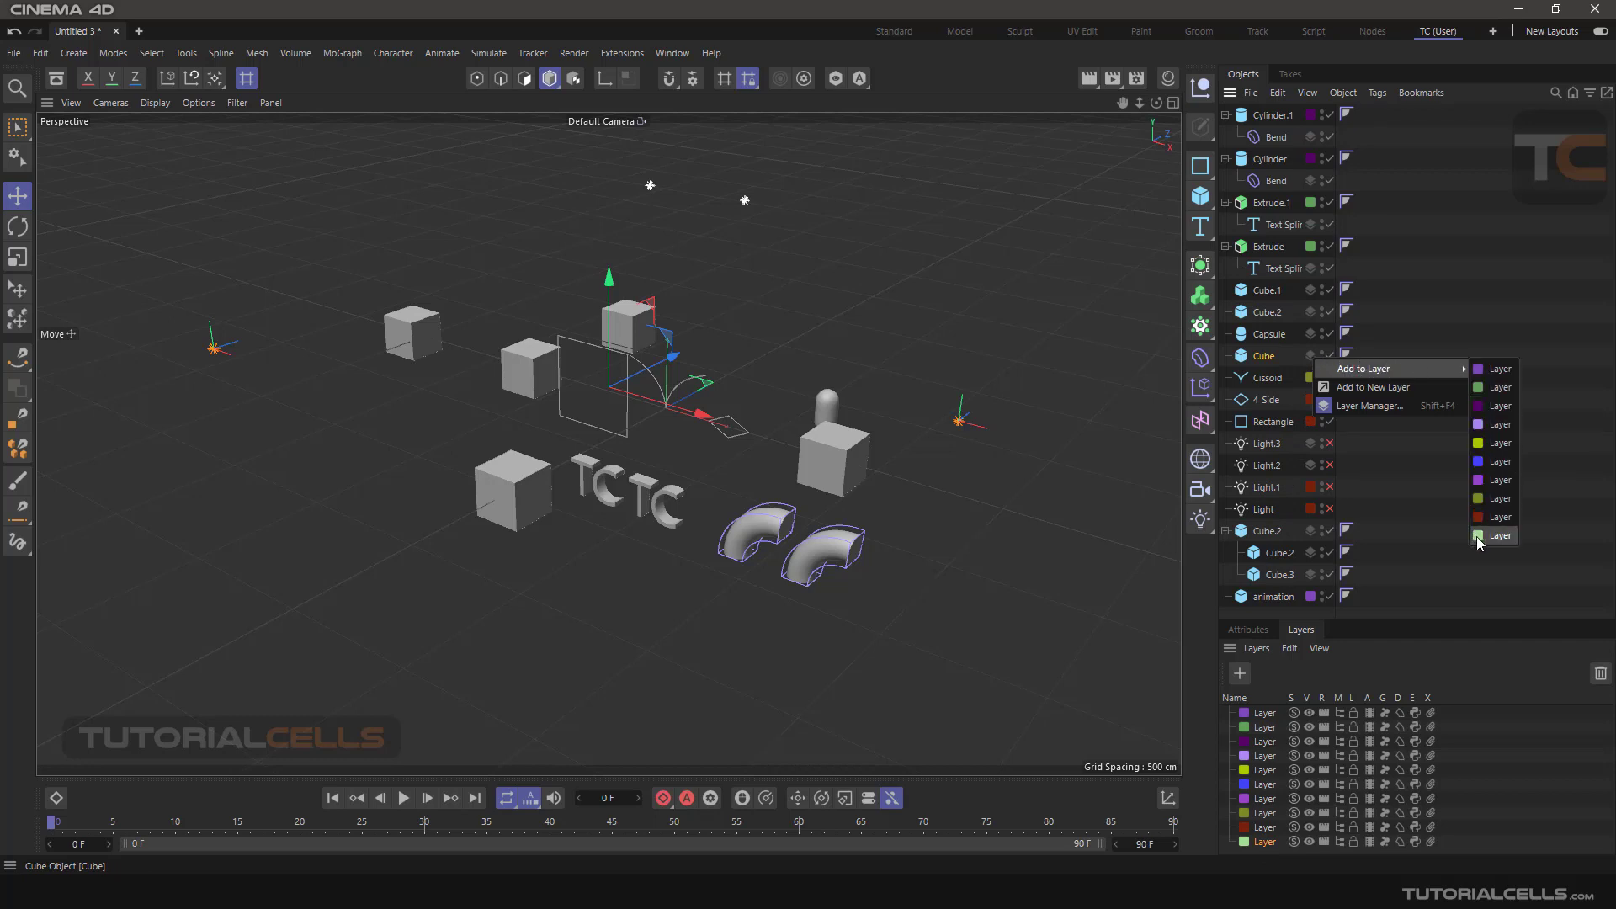
click(1498, 536)
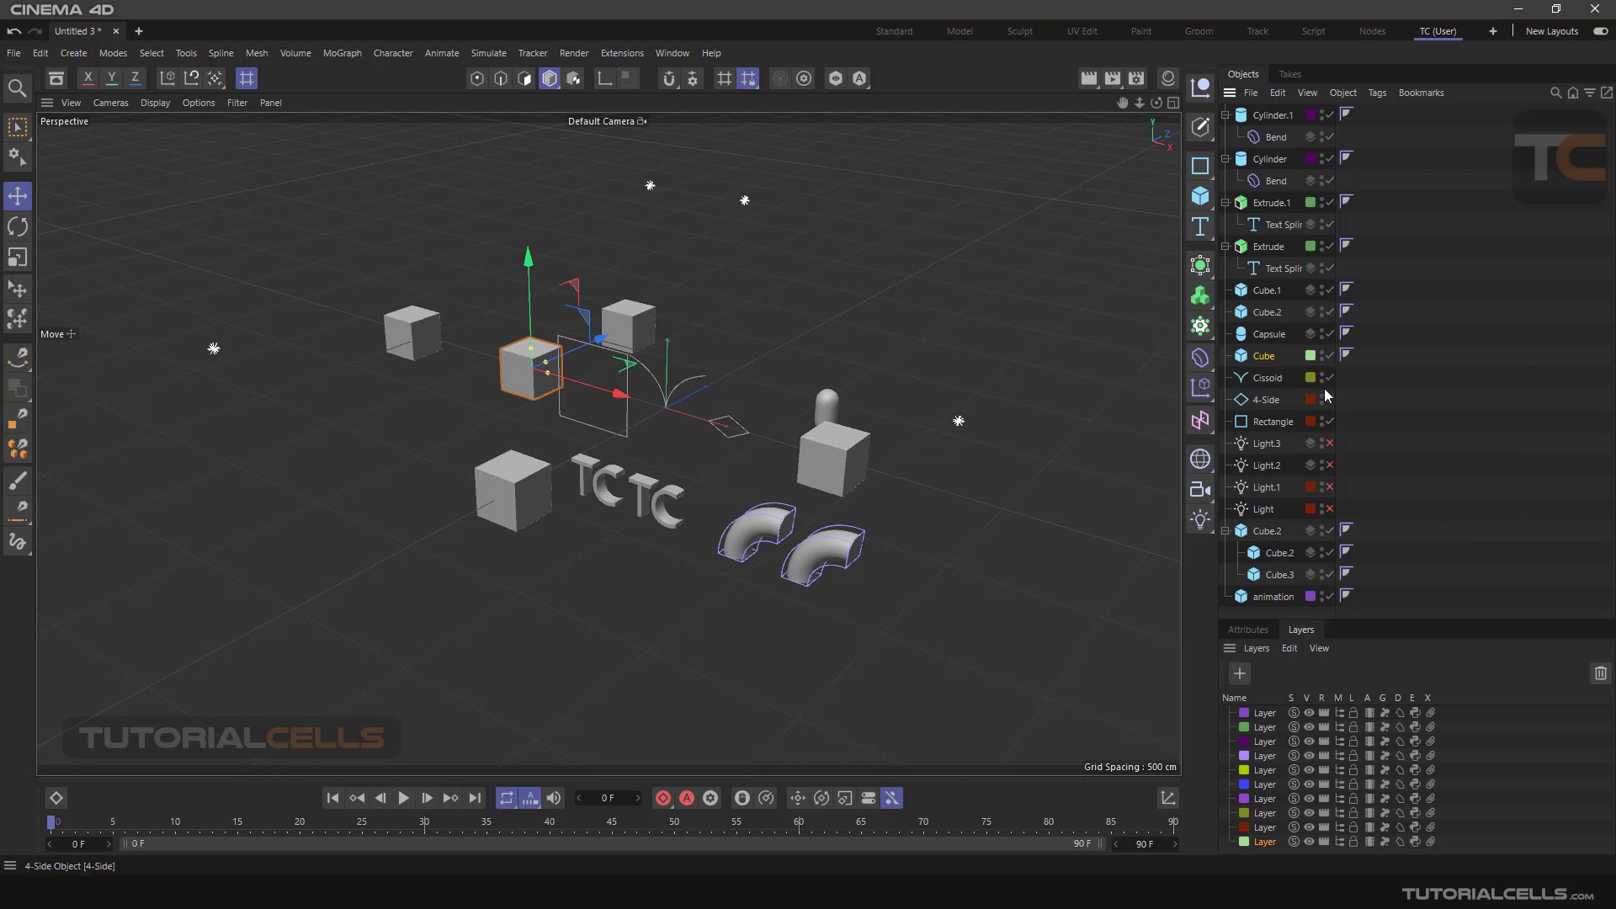
Step: Put the Capsule object into the light-green layer too
right_click(1311, 335)
mouse_move(1389, 346)
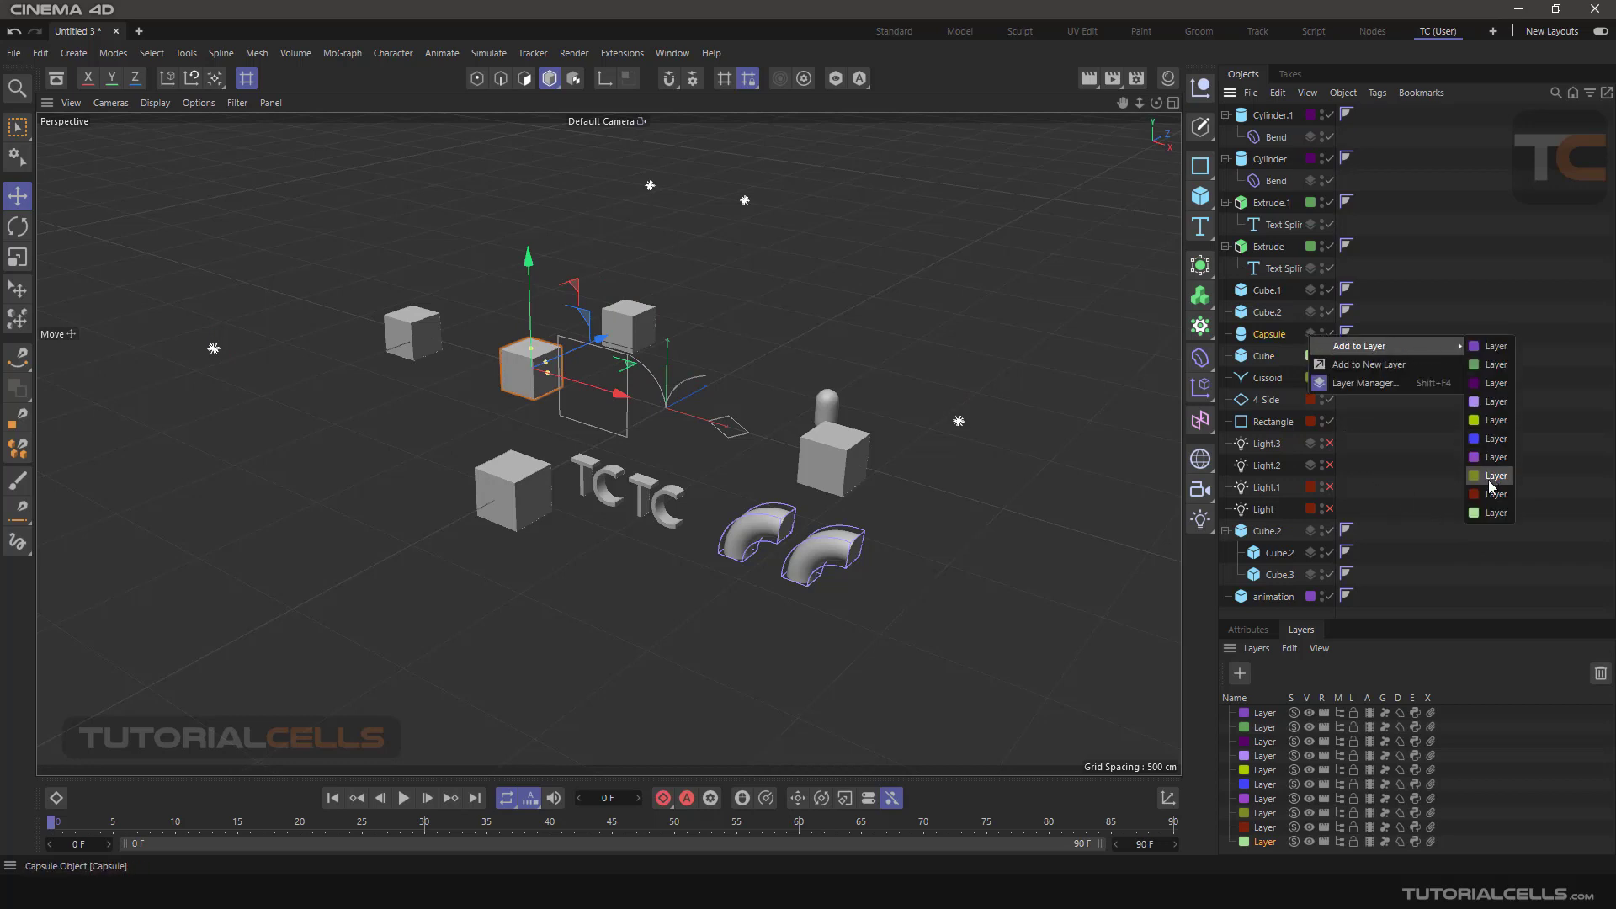
click(1490, 513)
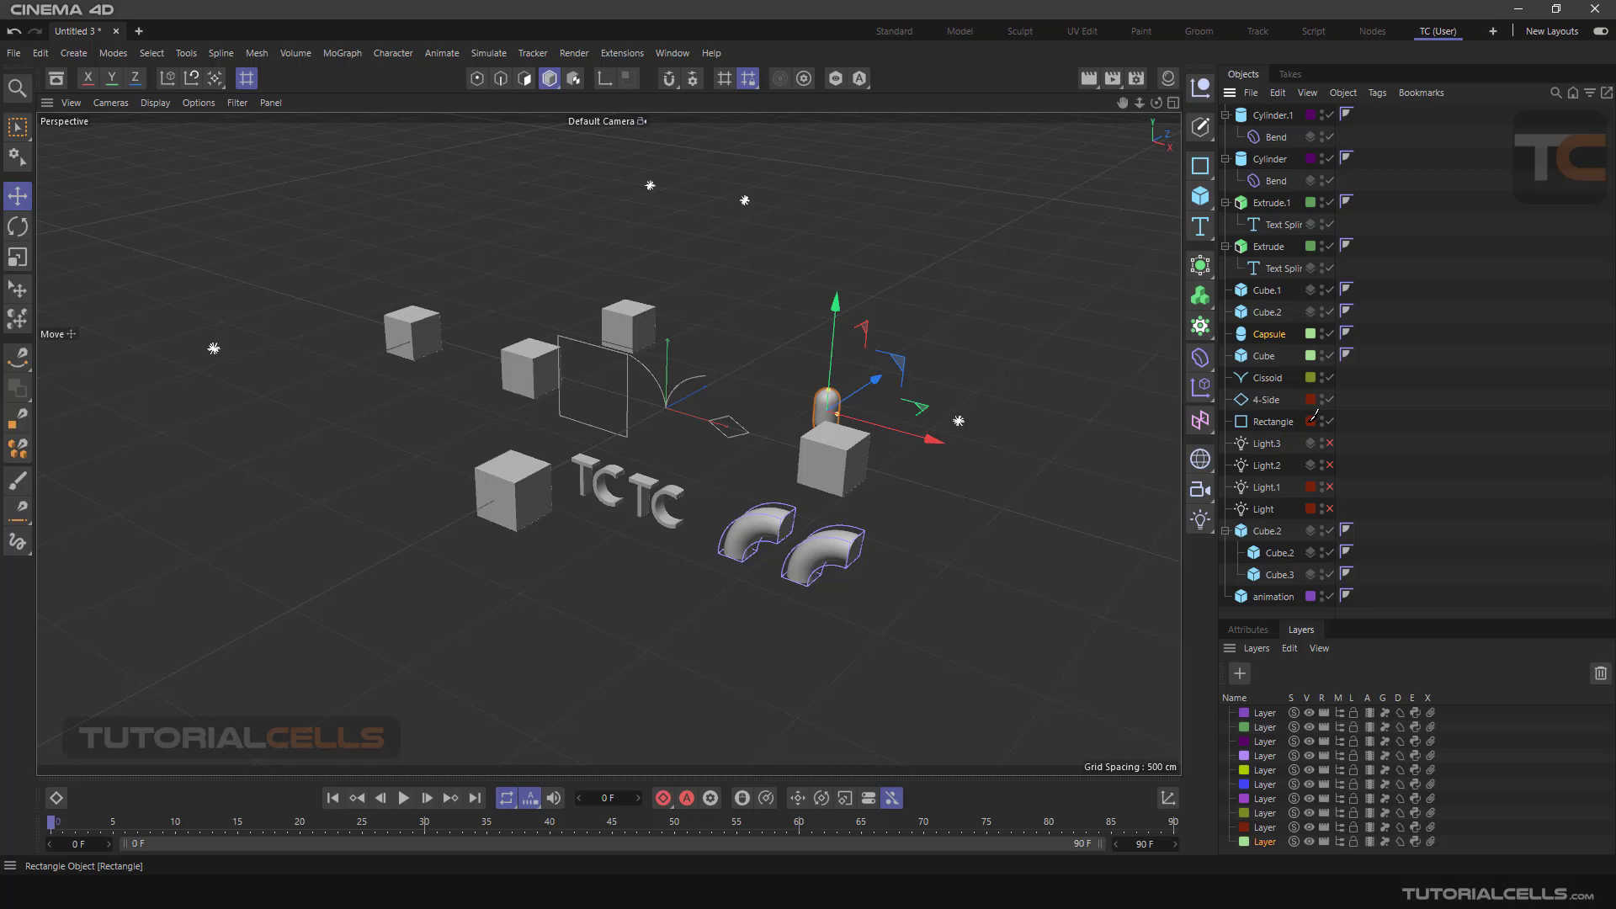
Step: Give Light.3 and Light.2 the red layer, and remove Cube.2 from its layer
drag(1314, 417, 1319, 454)
drag(1317, 509, 1315, 524)
right_click(1313, 531)
click(1367, 578)
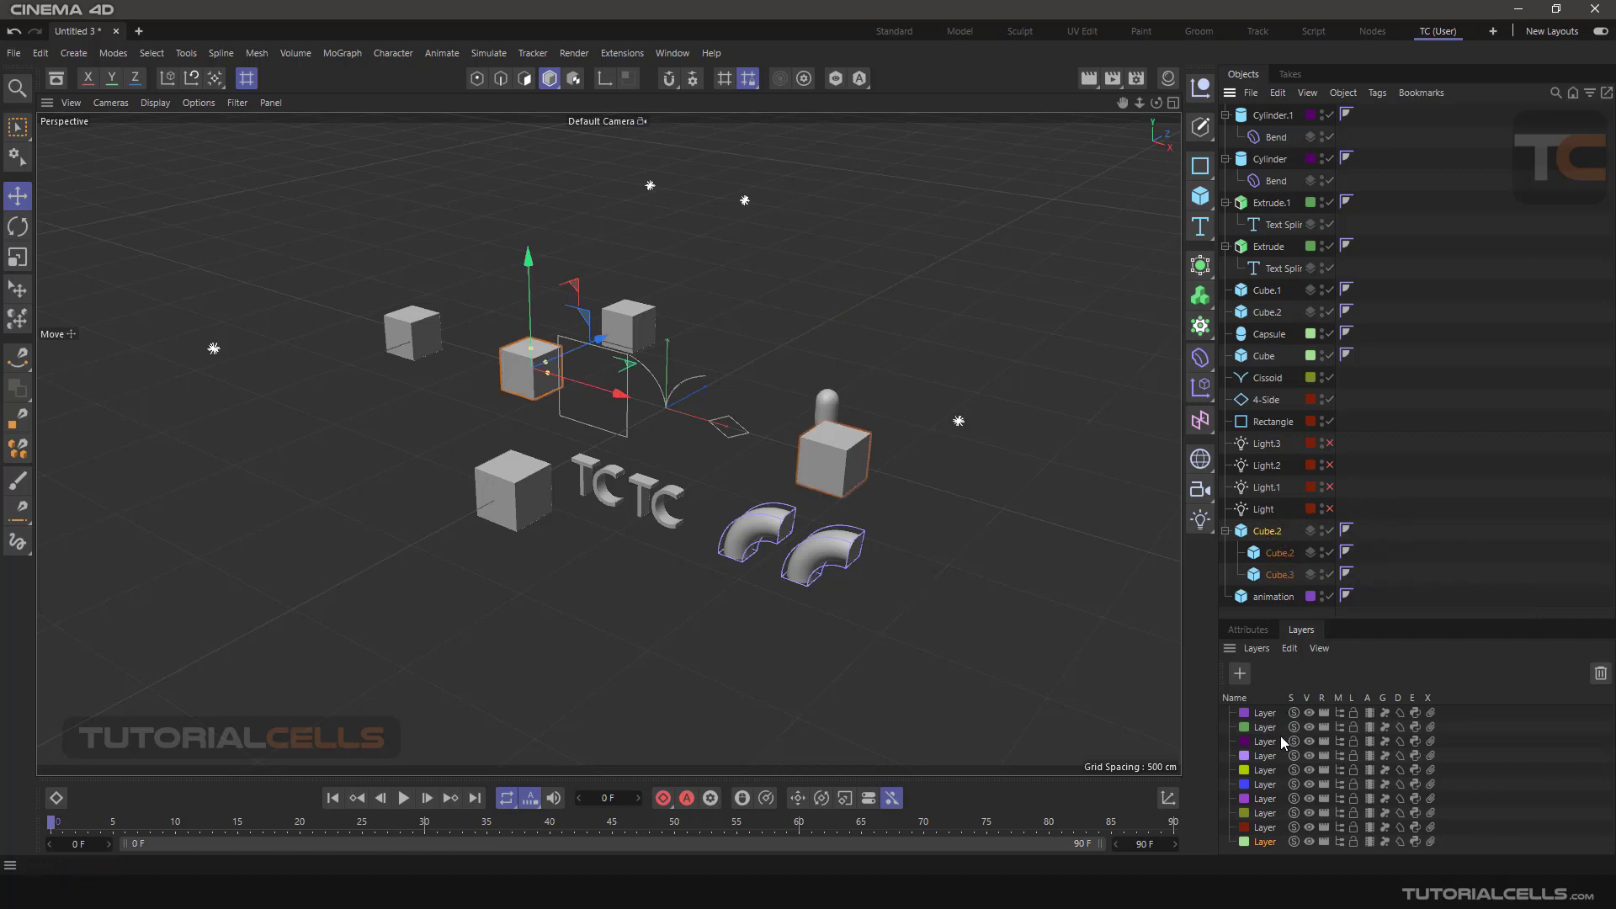
Step: Rename the bottom layer to 'vvv', leaving the layer above named Layer
double_click(1261, 842)
text(vvv)
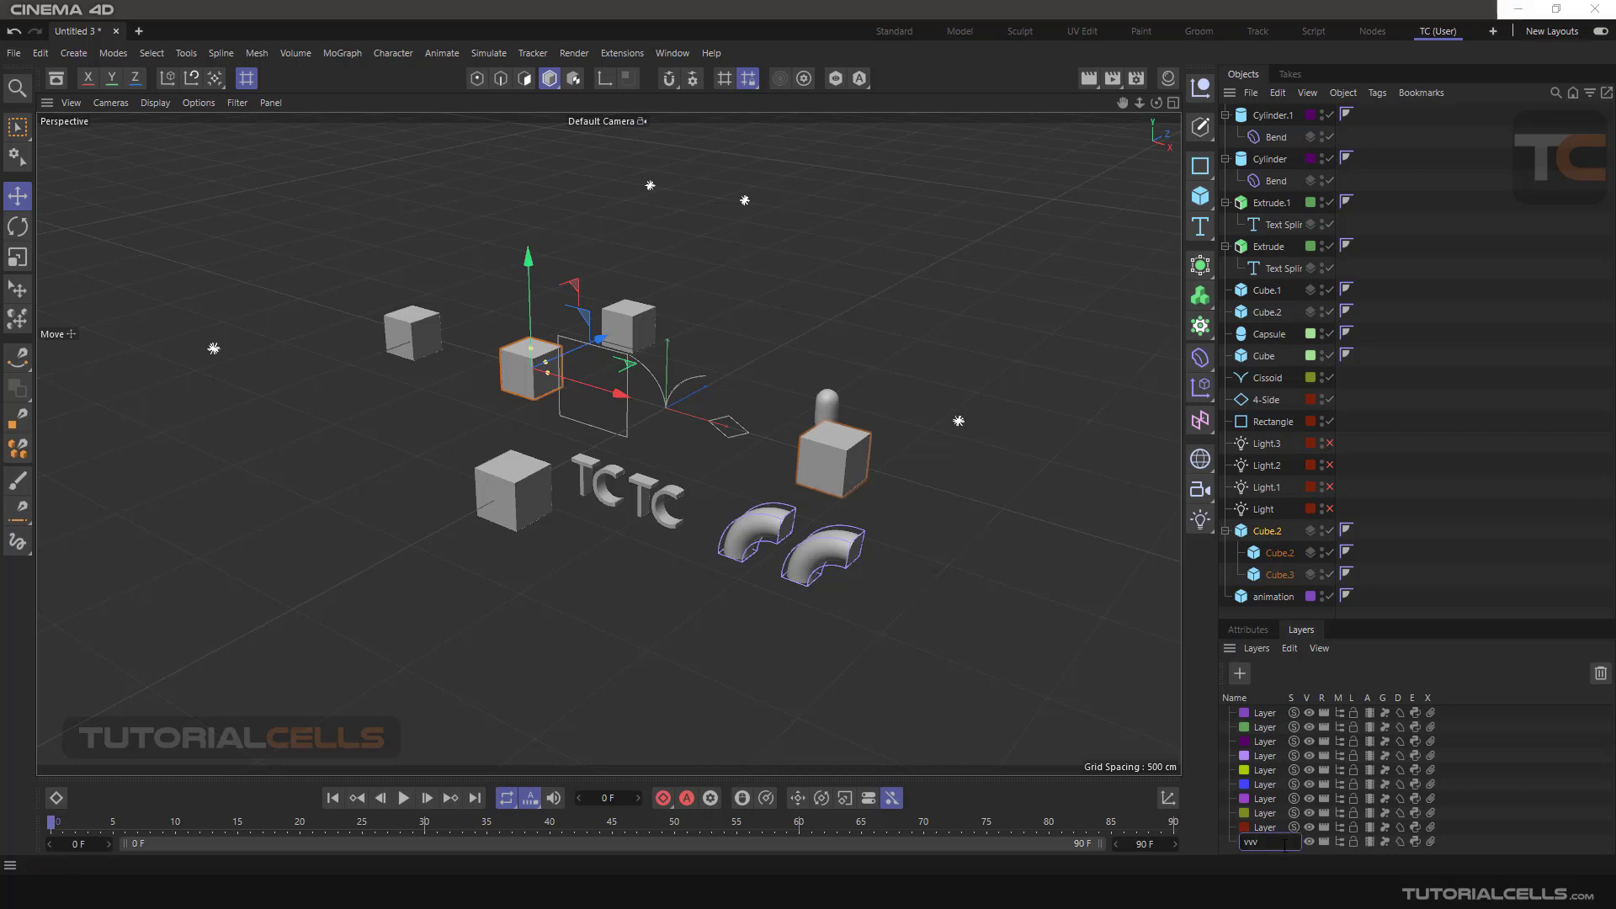
key(Return)
double_click(1317, 830)
key(Return)
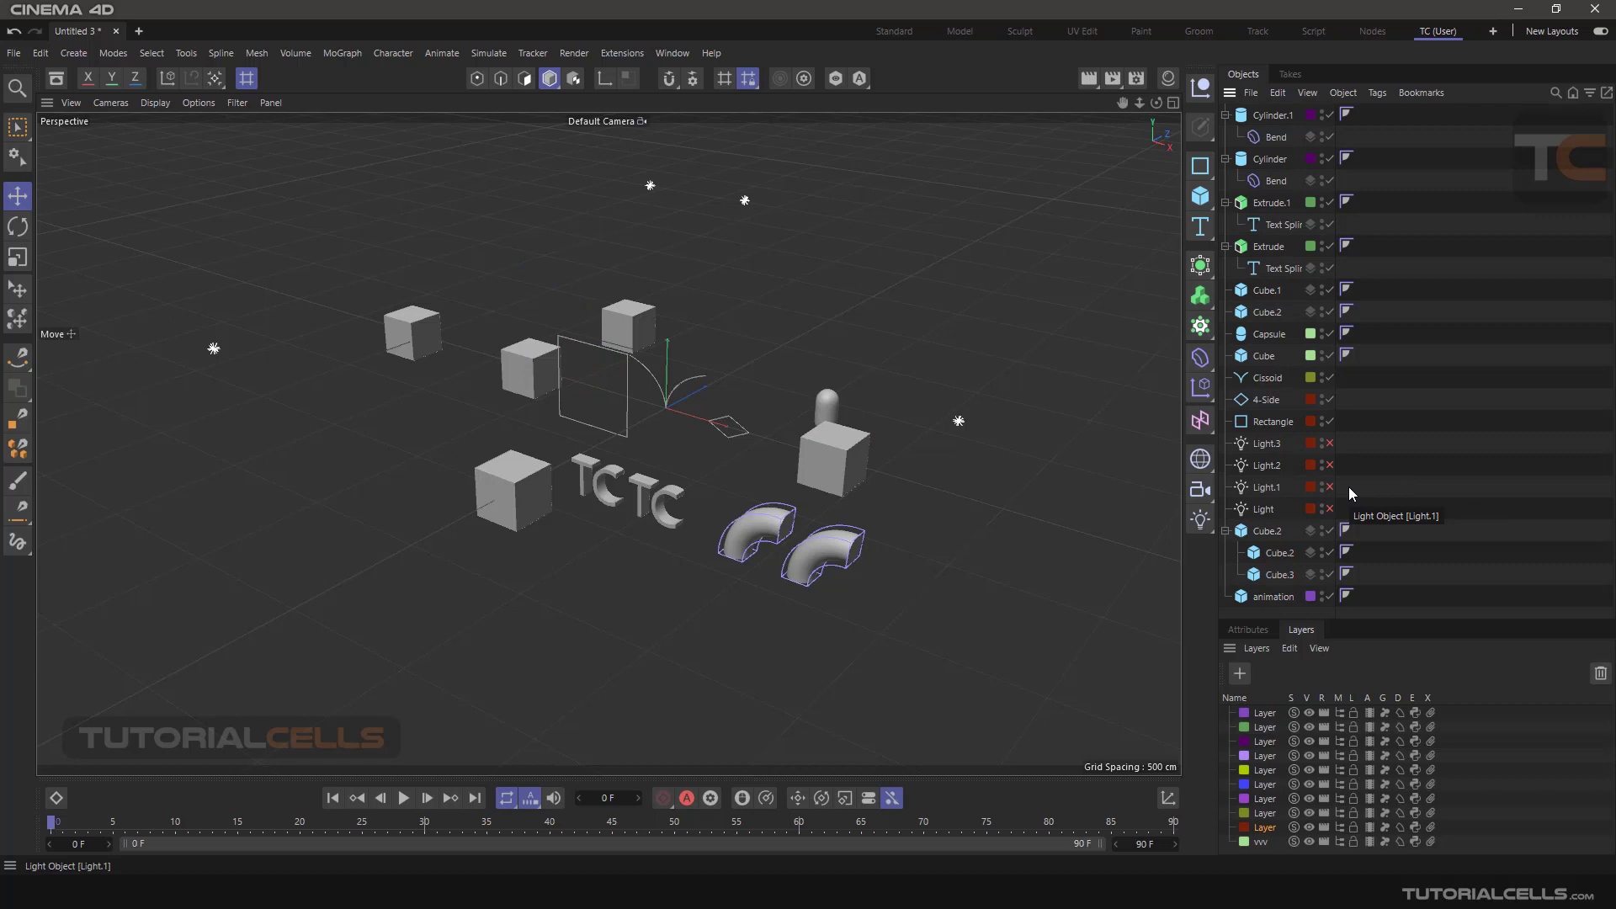
Step: Remove 4-Side and Rectangle from the dark-red layer, then select the Cube.2 group
click(1311, 401)
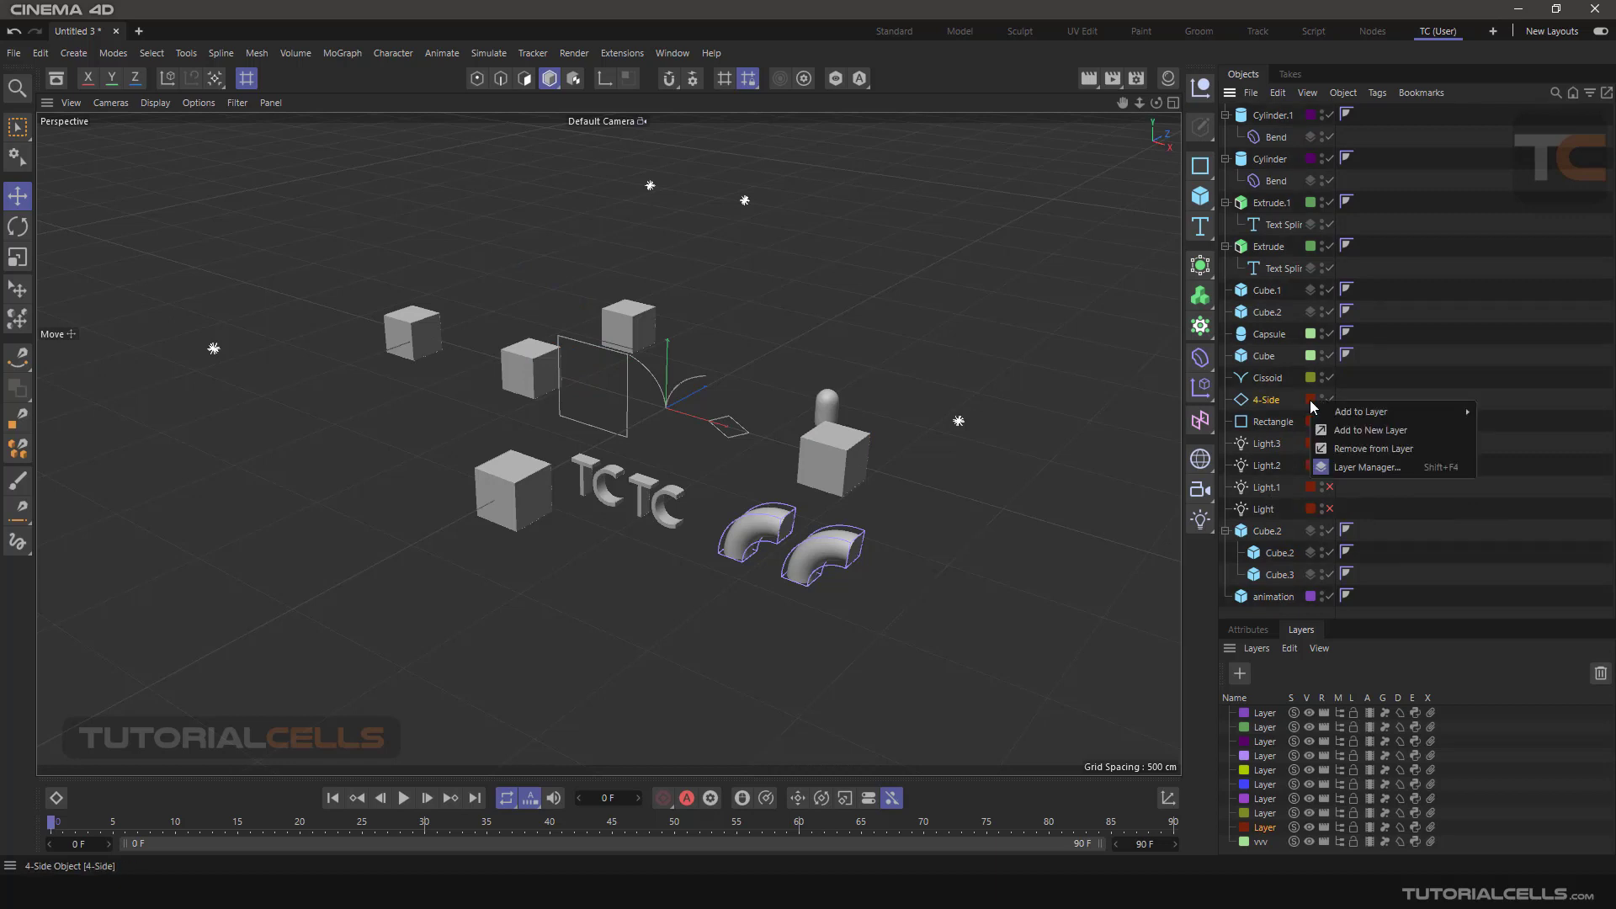
click(1355, 452)
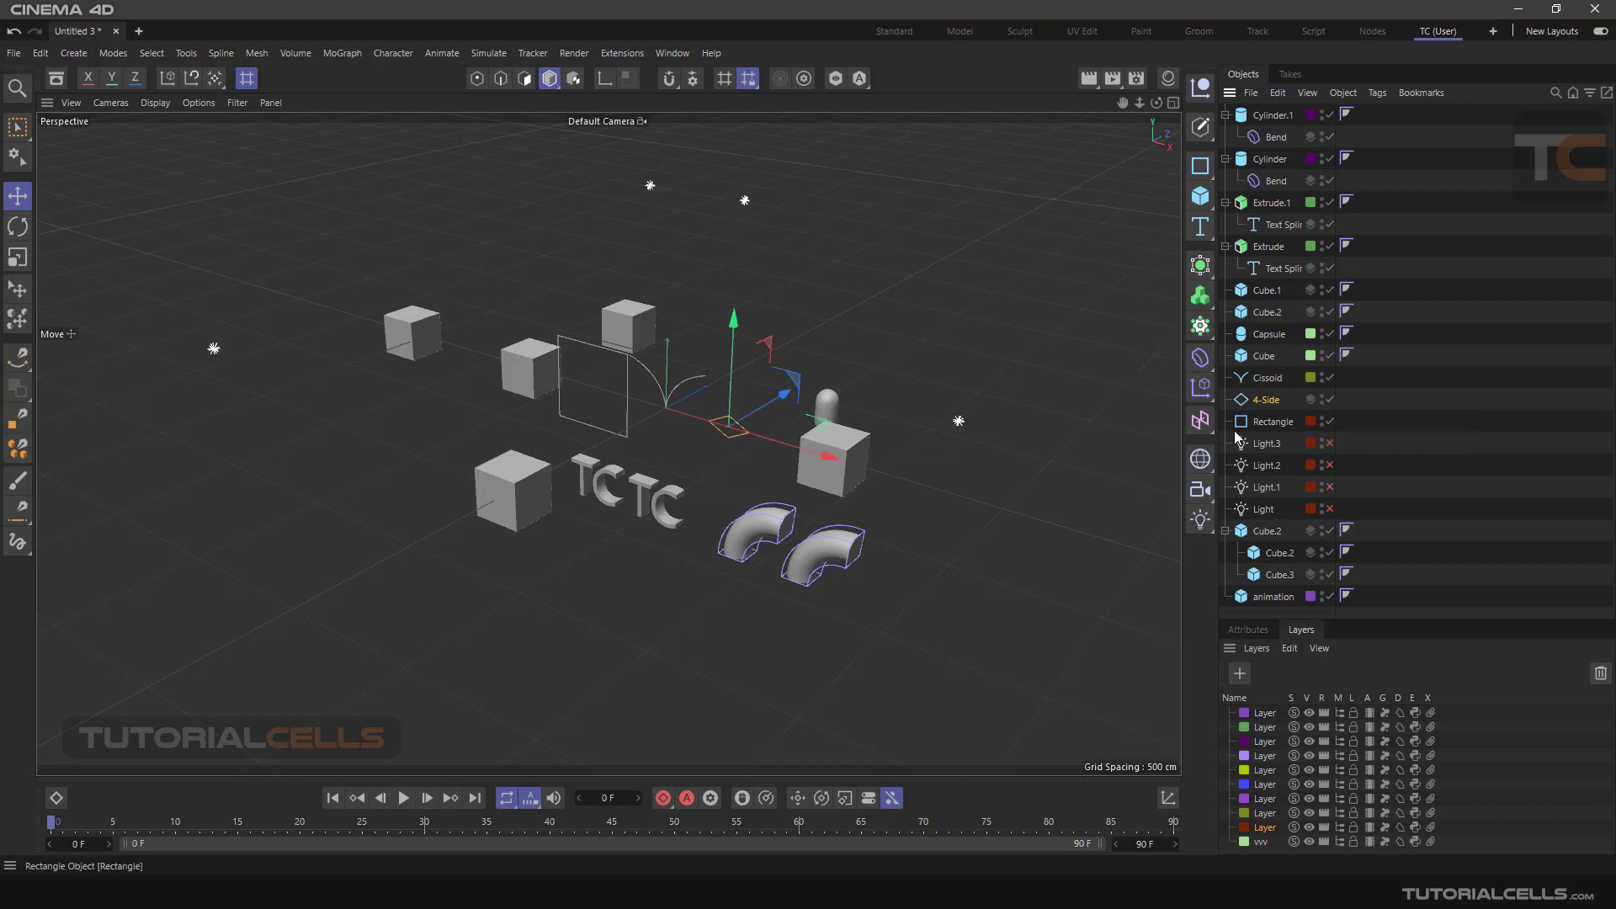
click(1310, 423)
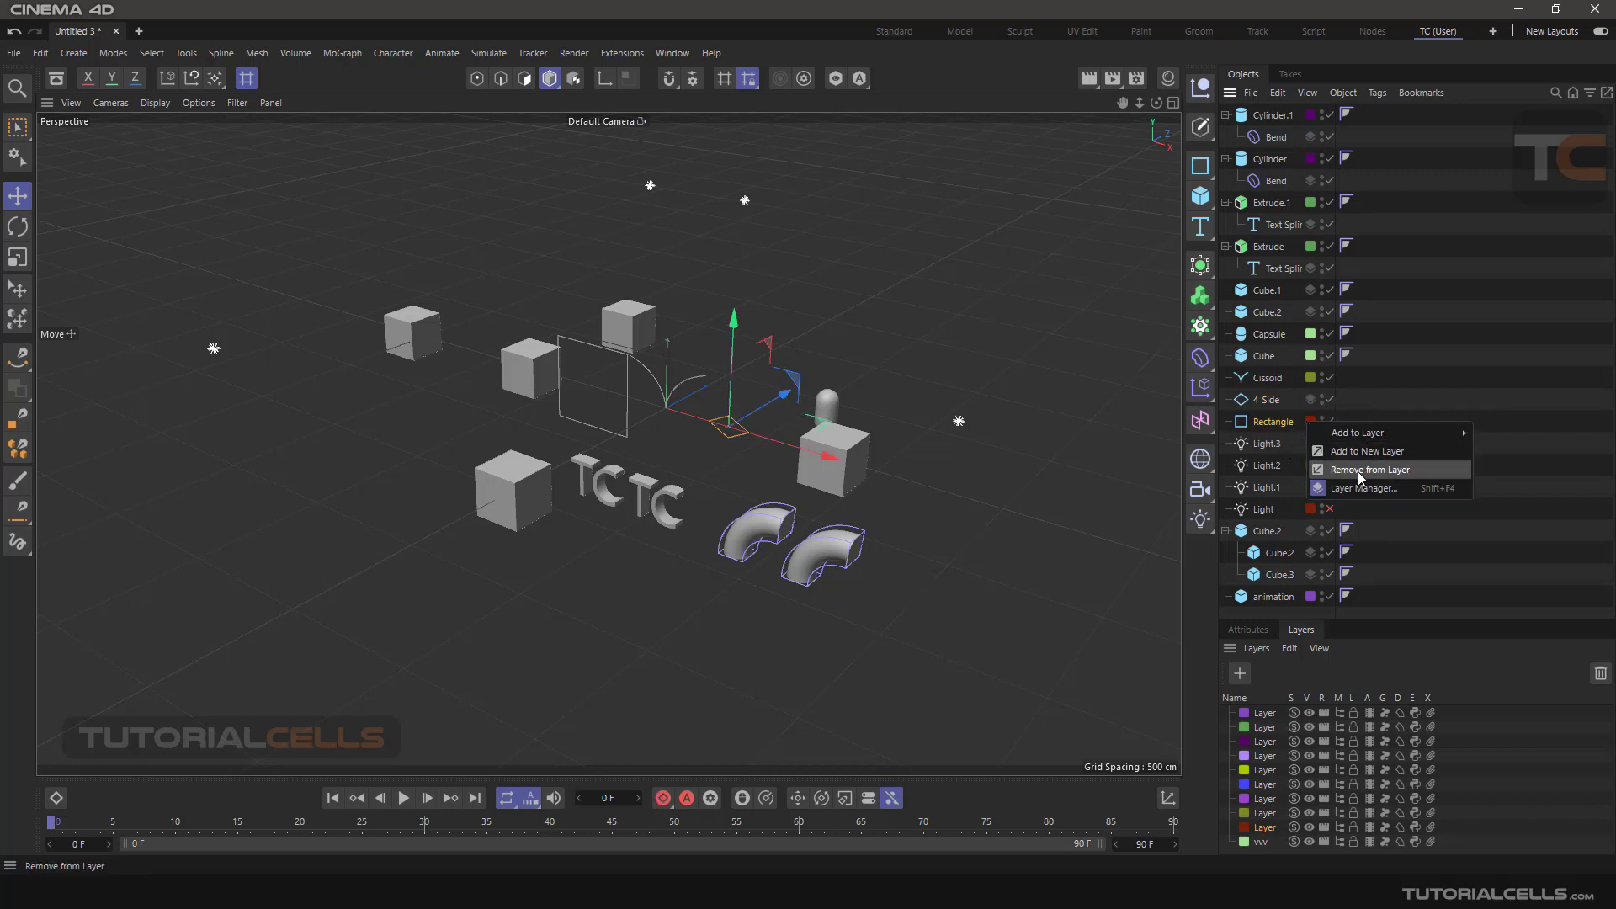
click(1382, 401)
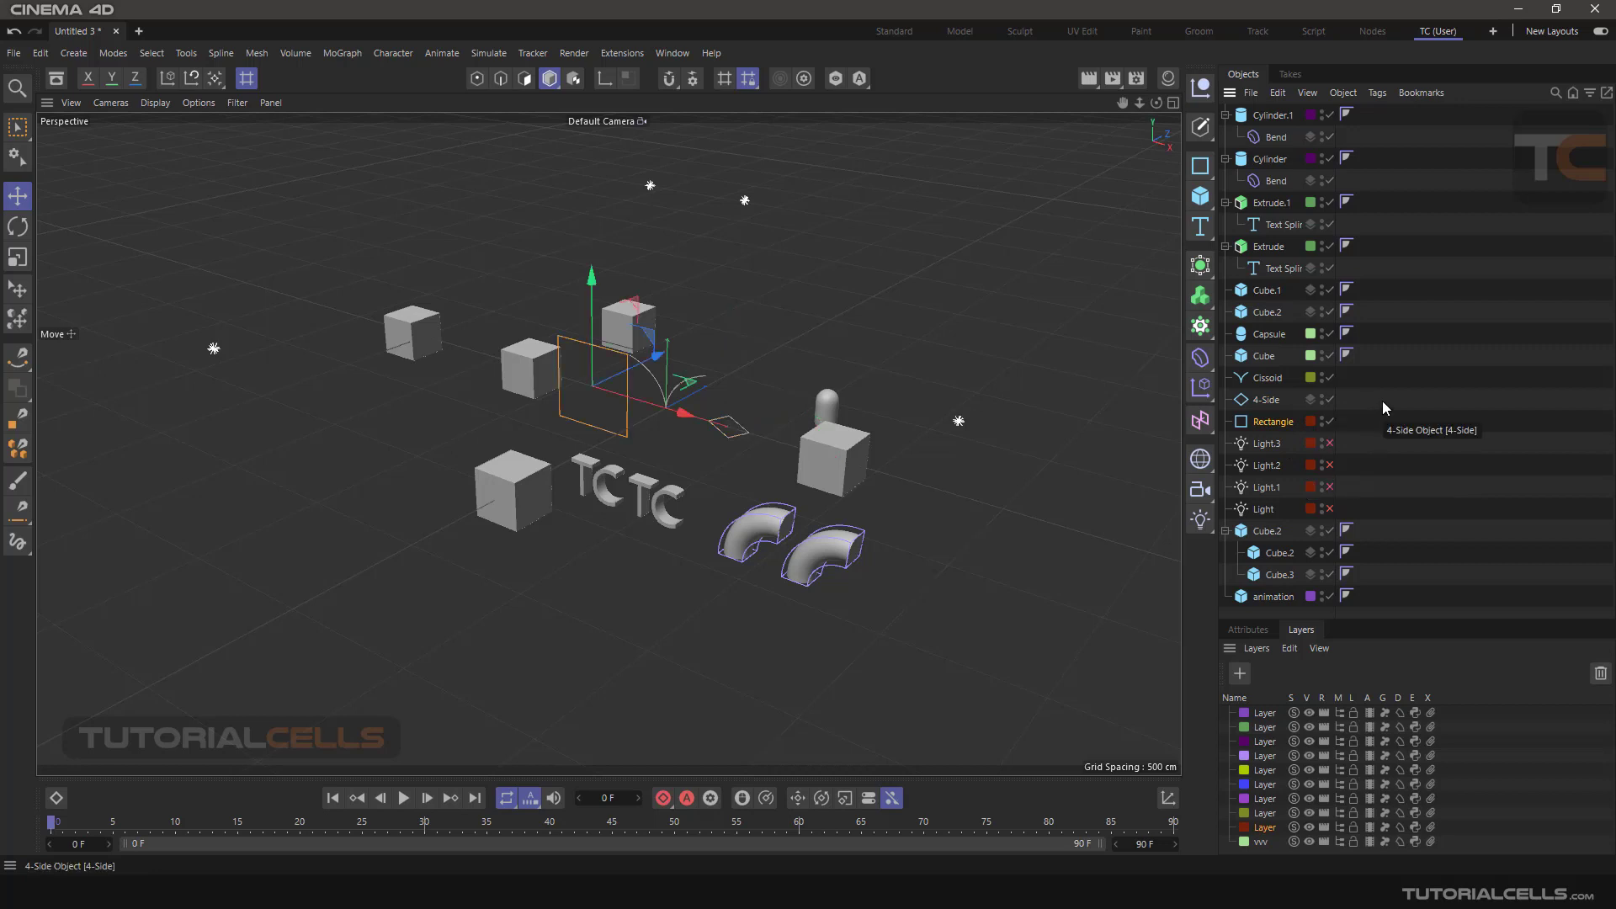
click(1311, 430)
click(1327, 469)
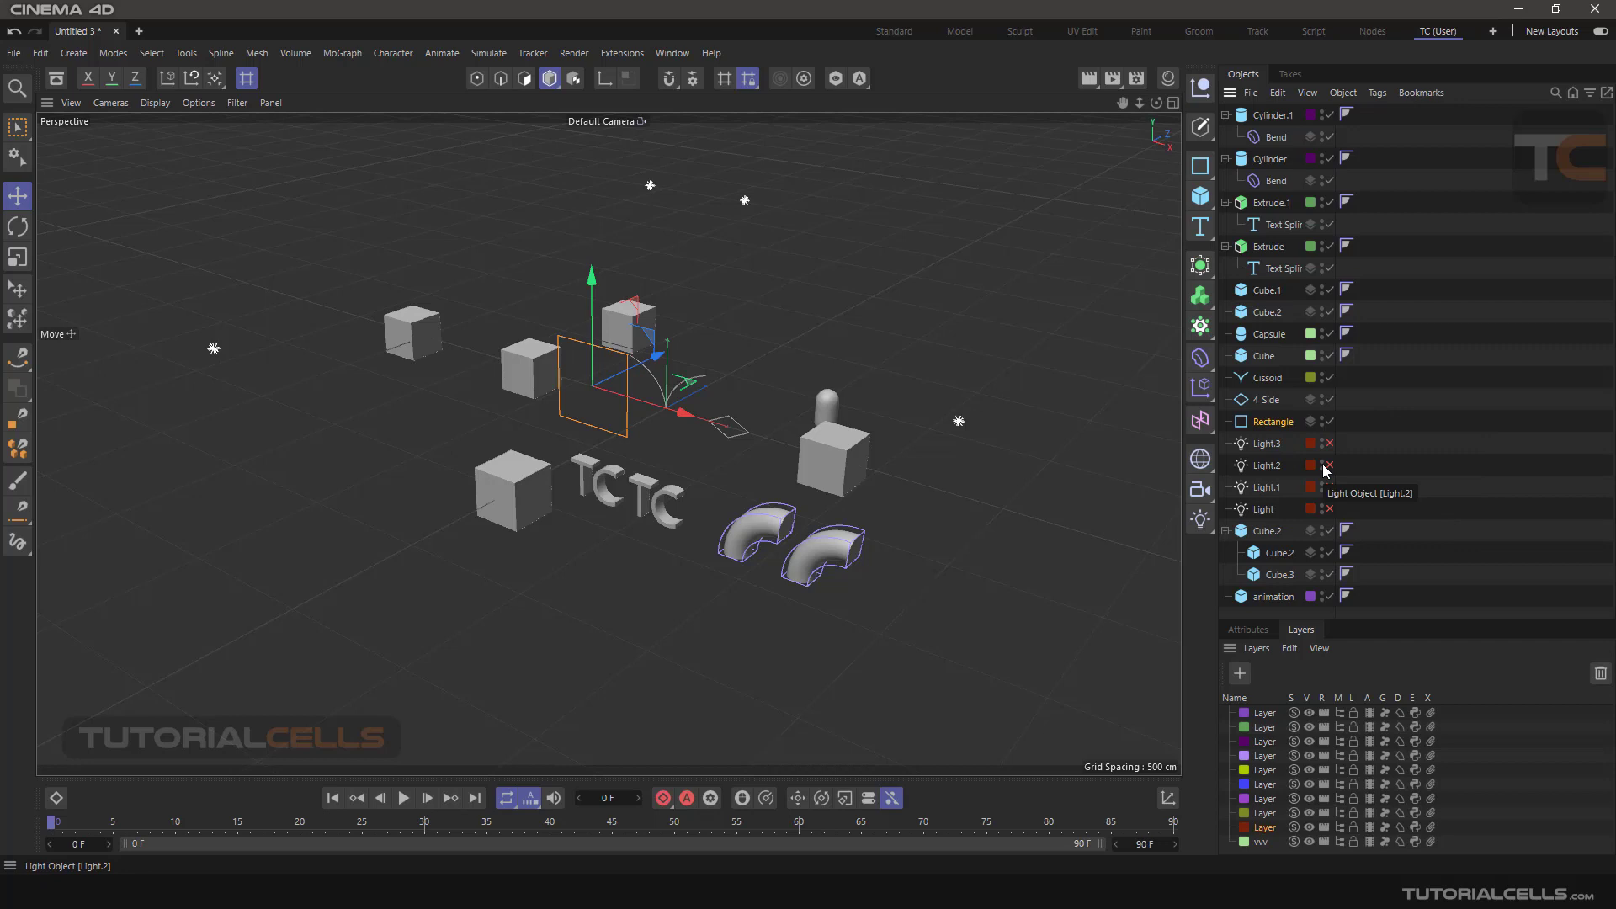
click(1262, 533)
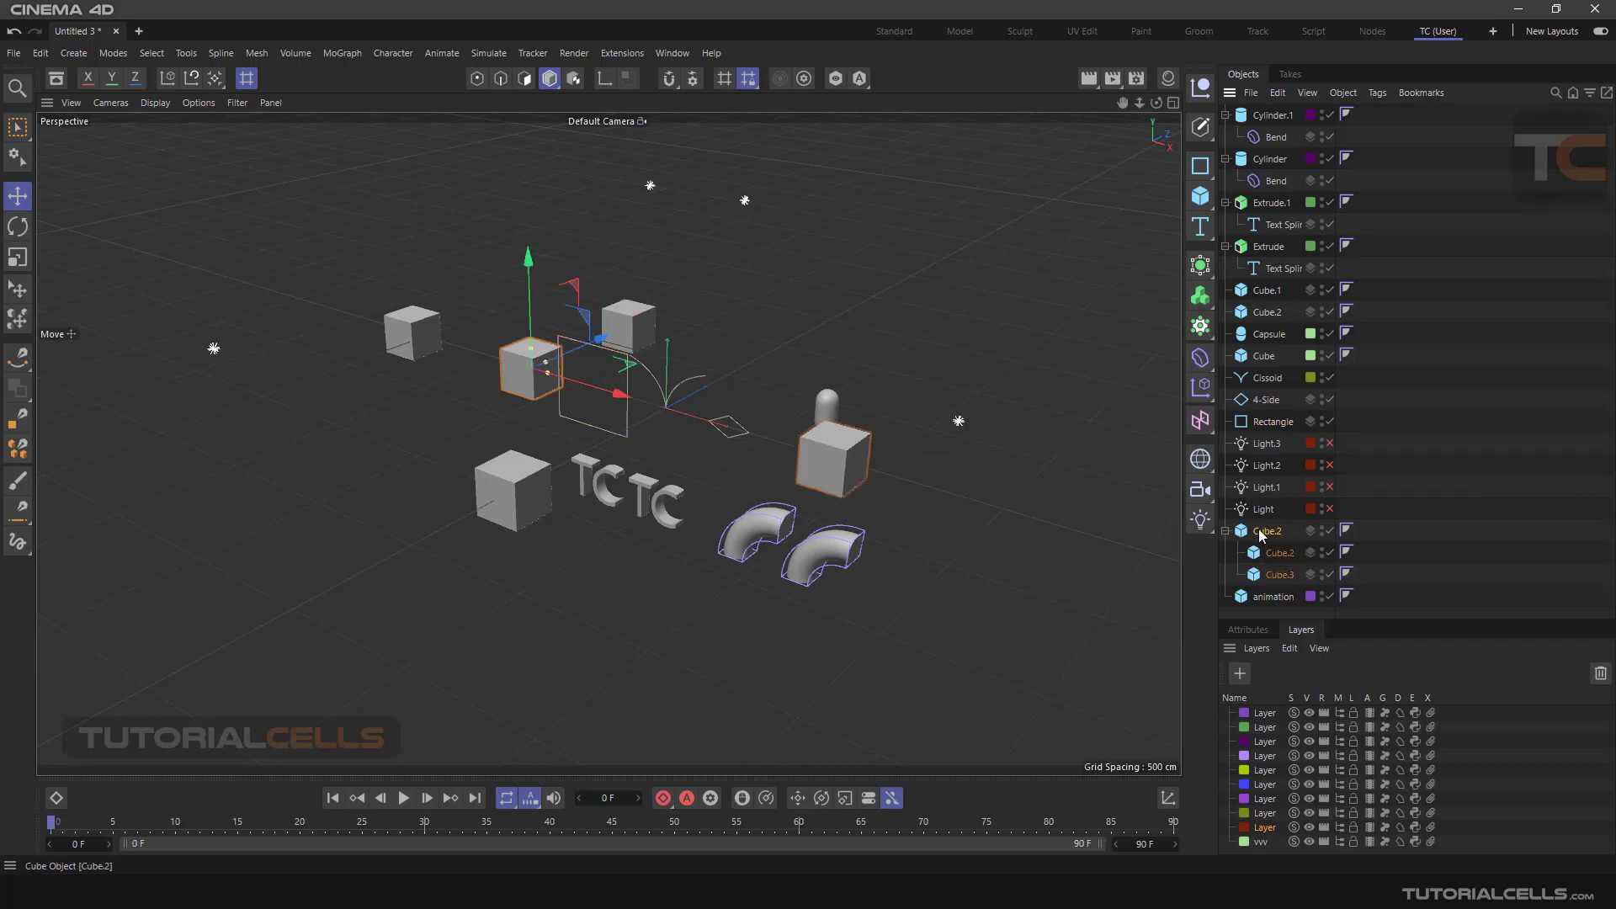
Step: Assign Cube.2 to the dark purple third layer and extend it to children Cube.2 and Cube.3
click(1311, 533)
mouse_move(1368, 544)
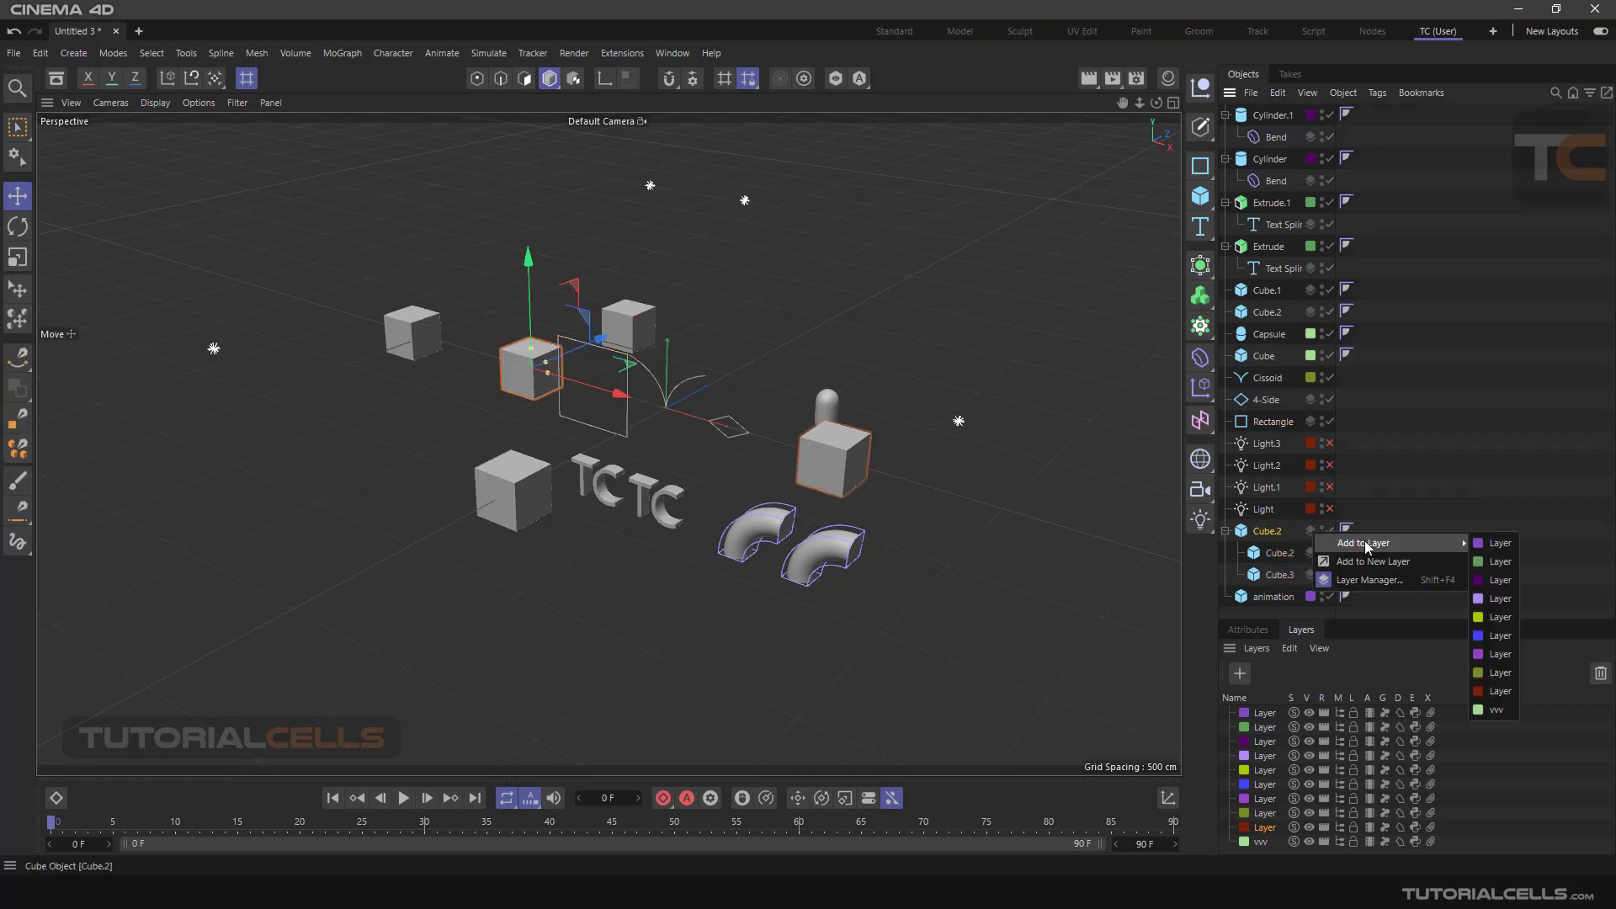
click(1490, 581)
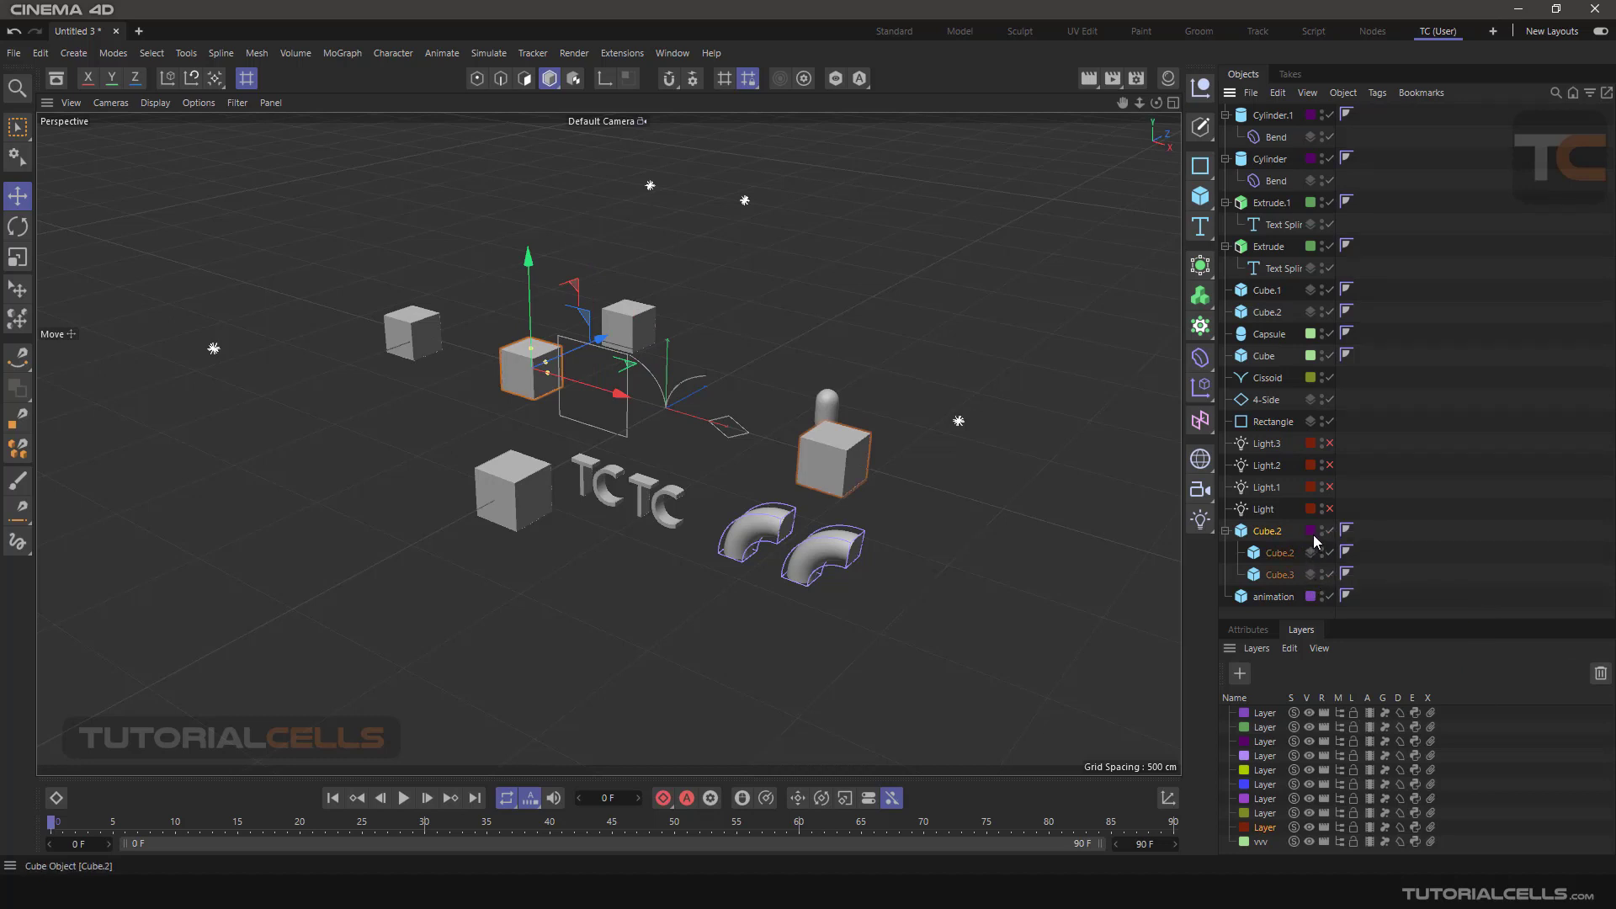
drag(1311, 552, 1312, 575)
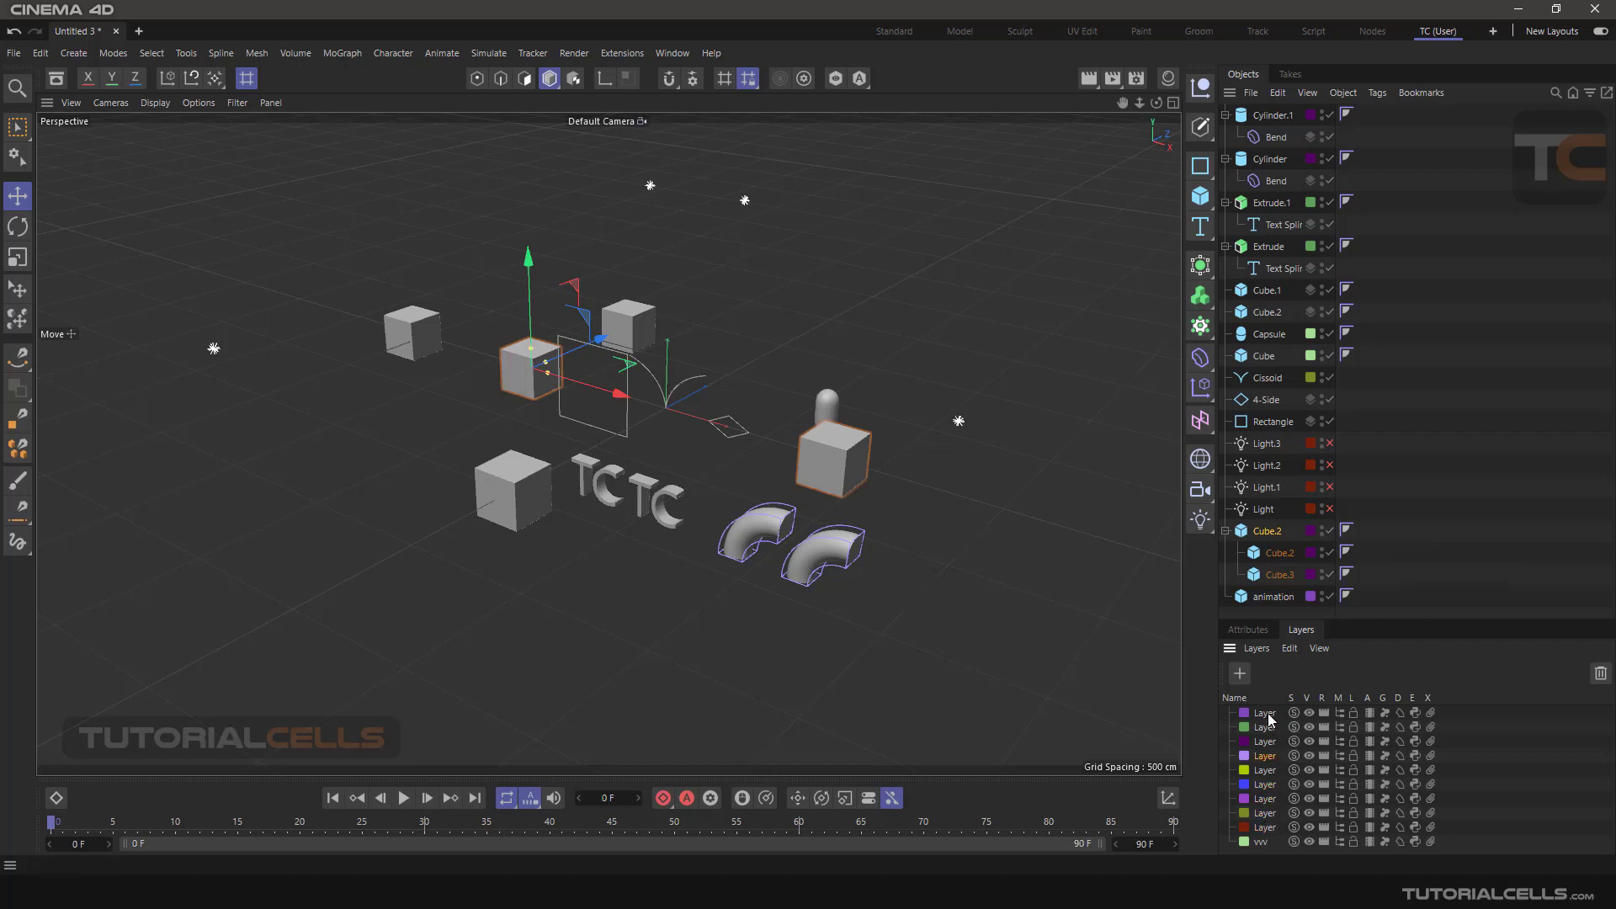
click(1273, 800)
click(1294, 828)
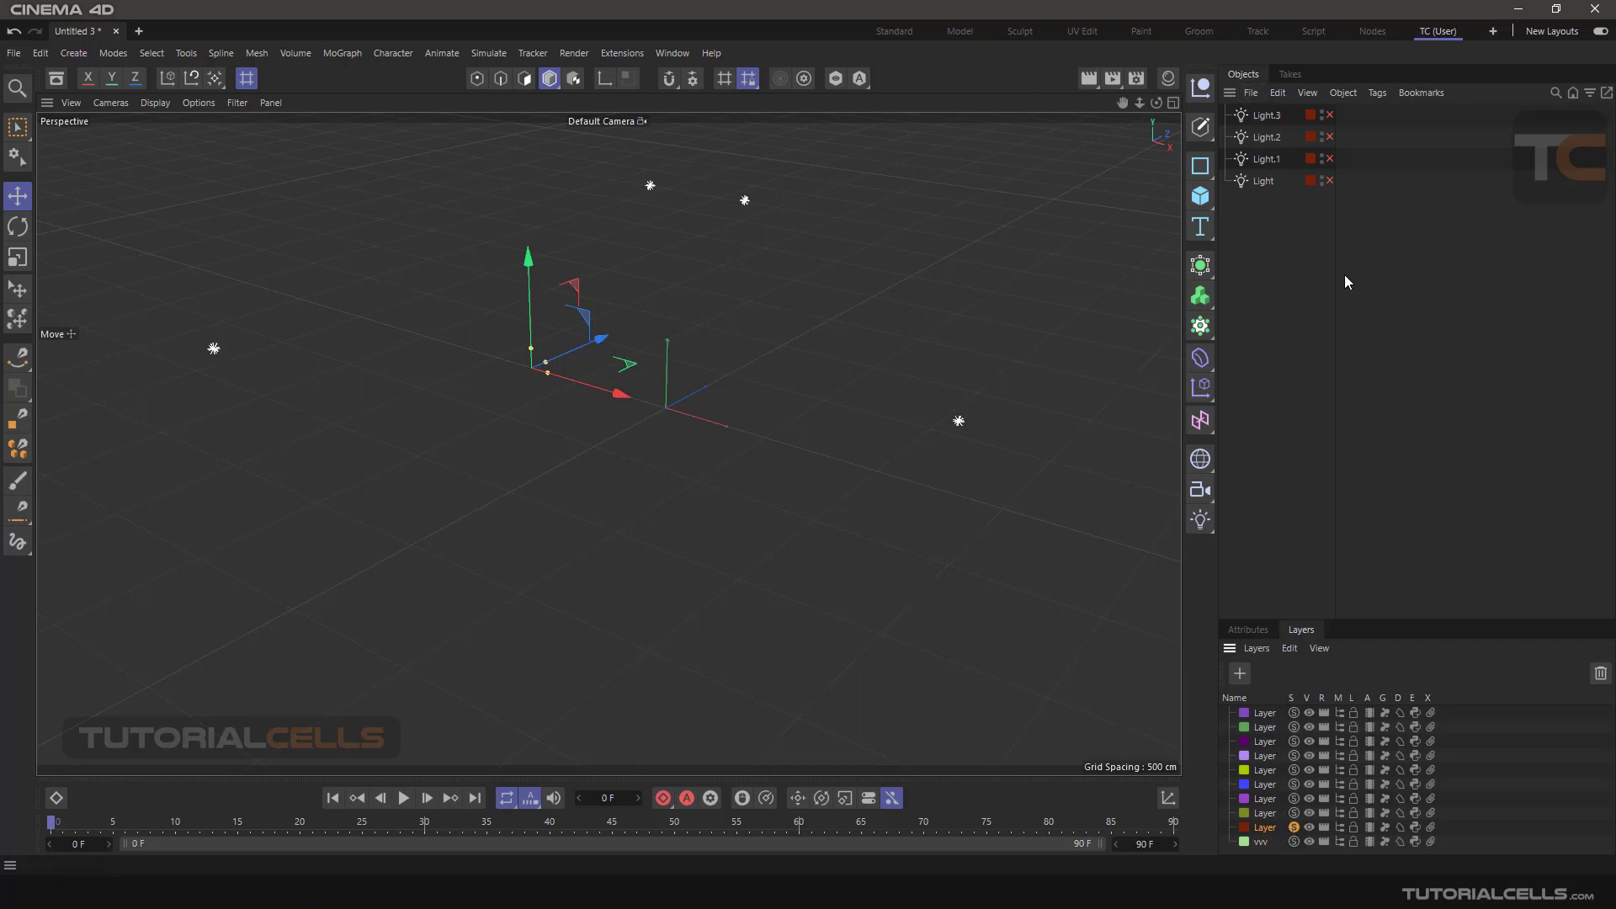
click(1294, 828)
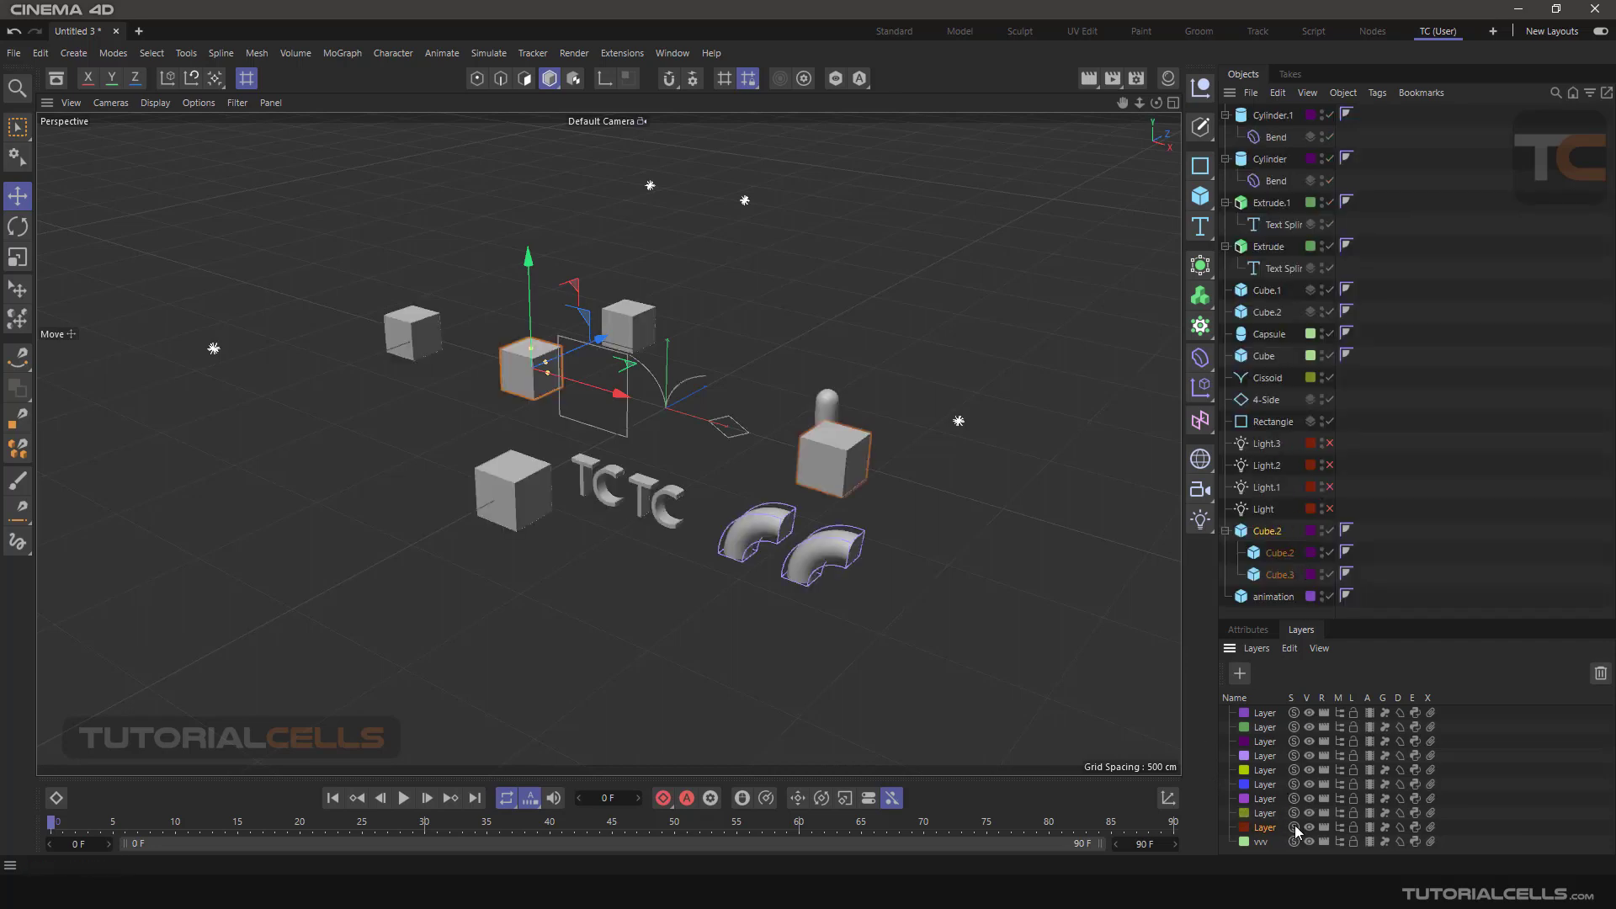
click(1294, 828)
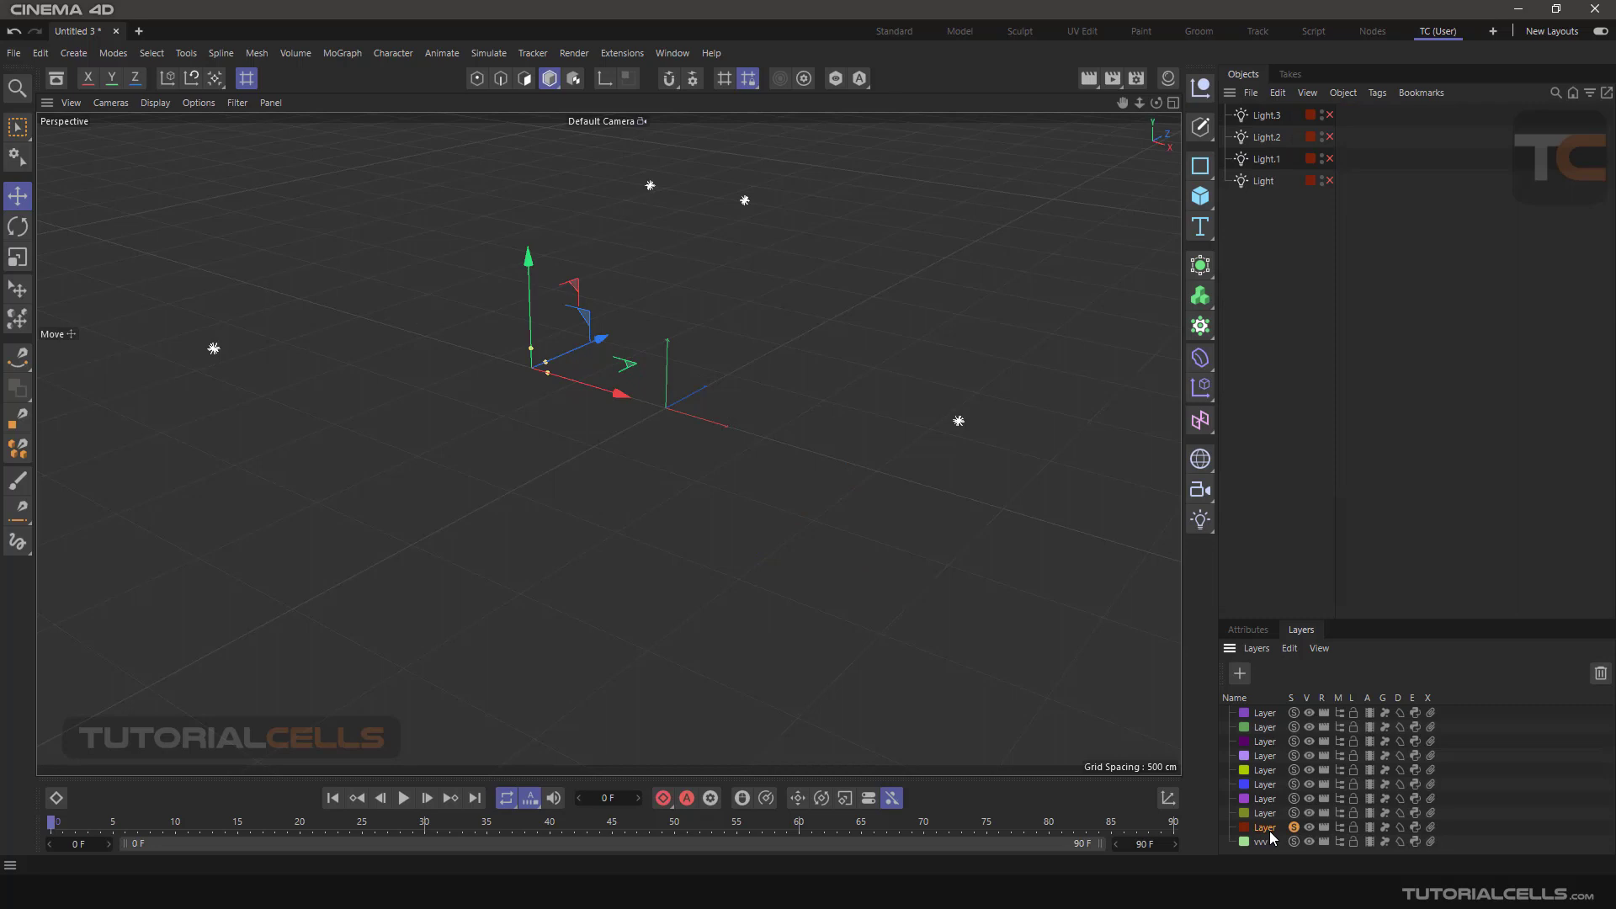
click(1293, 828)
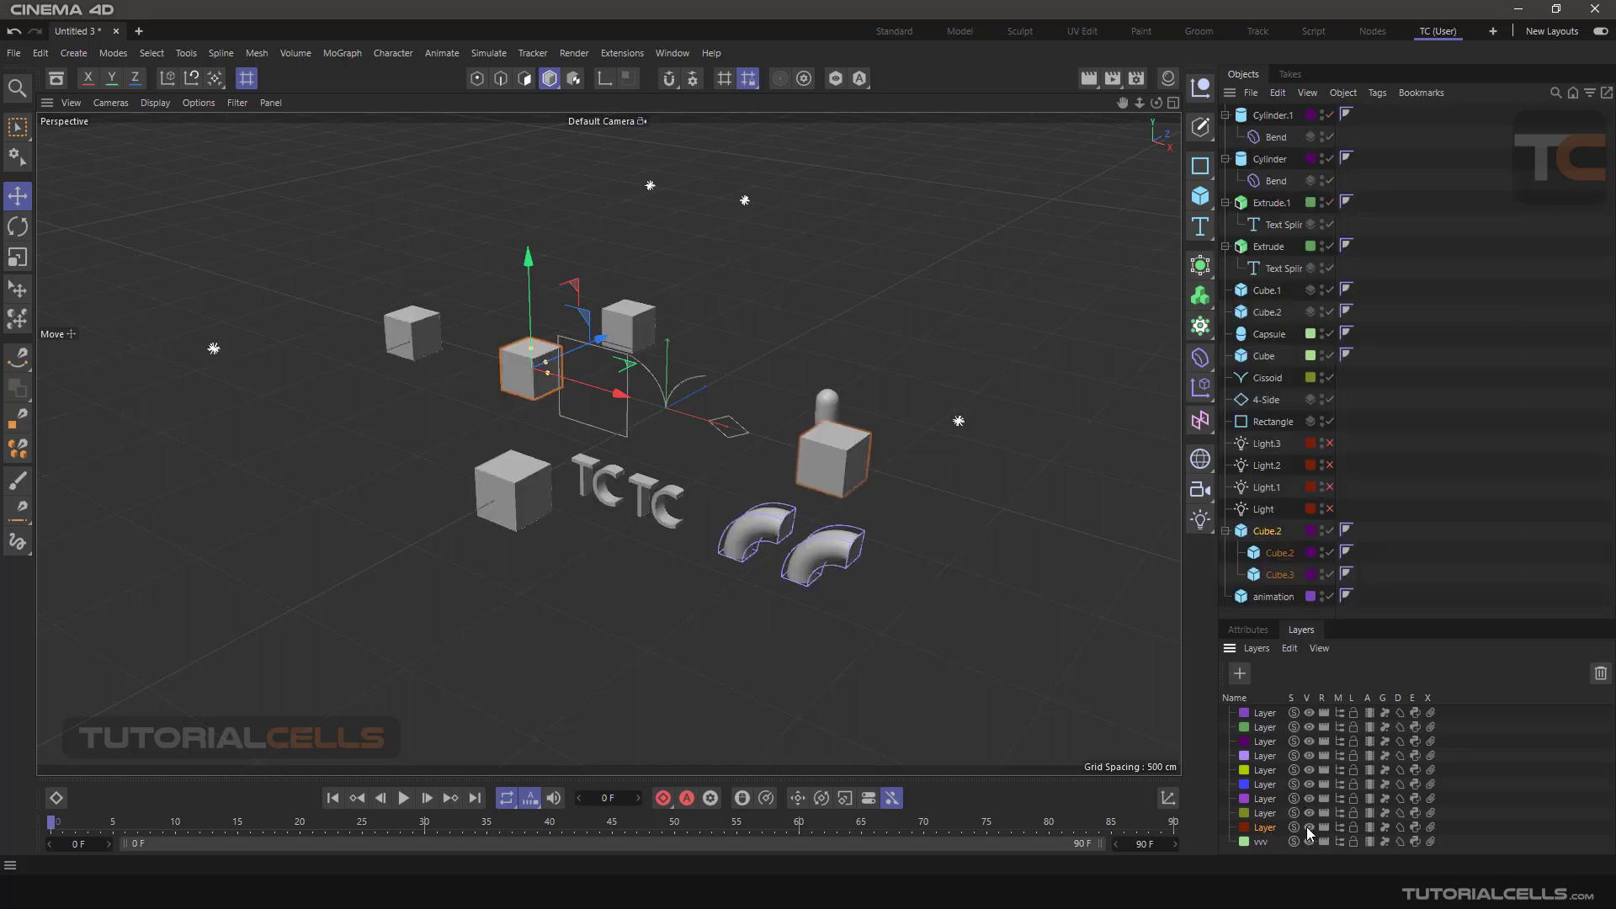
click(1310, 827)
click(1310, 827)
click(1309, 827)
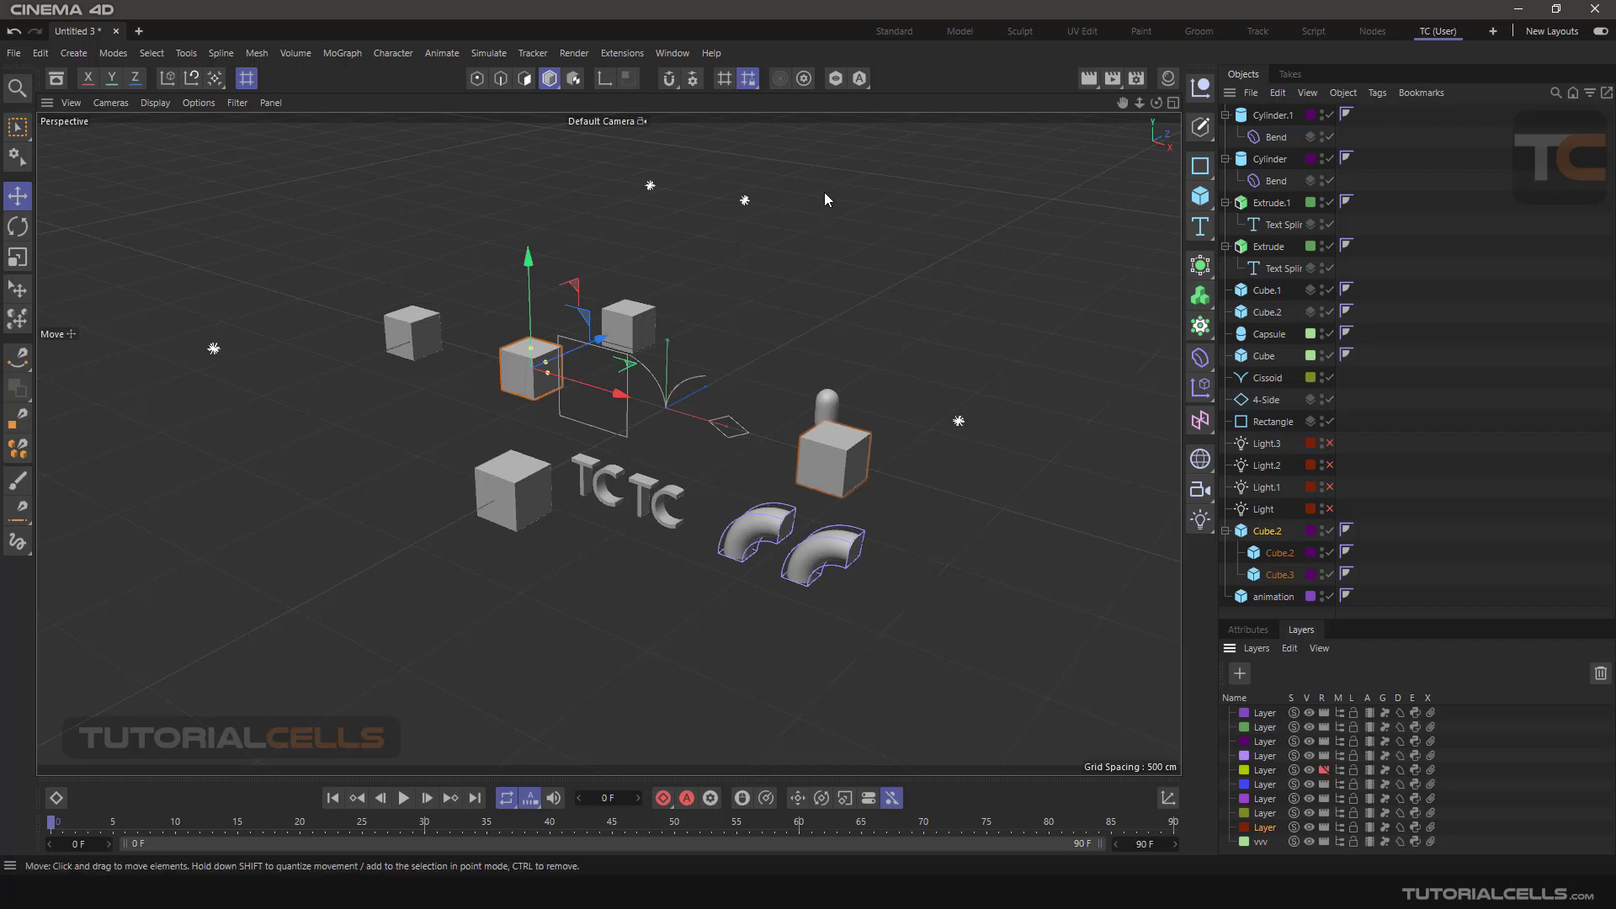
Step: Test-render the view, re-enable rendering on the yellow-green and blue layers, and hide vvv's objects from the list
click(1088, 81)
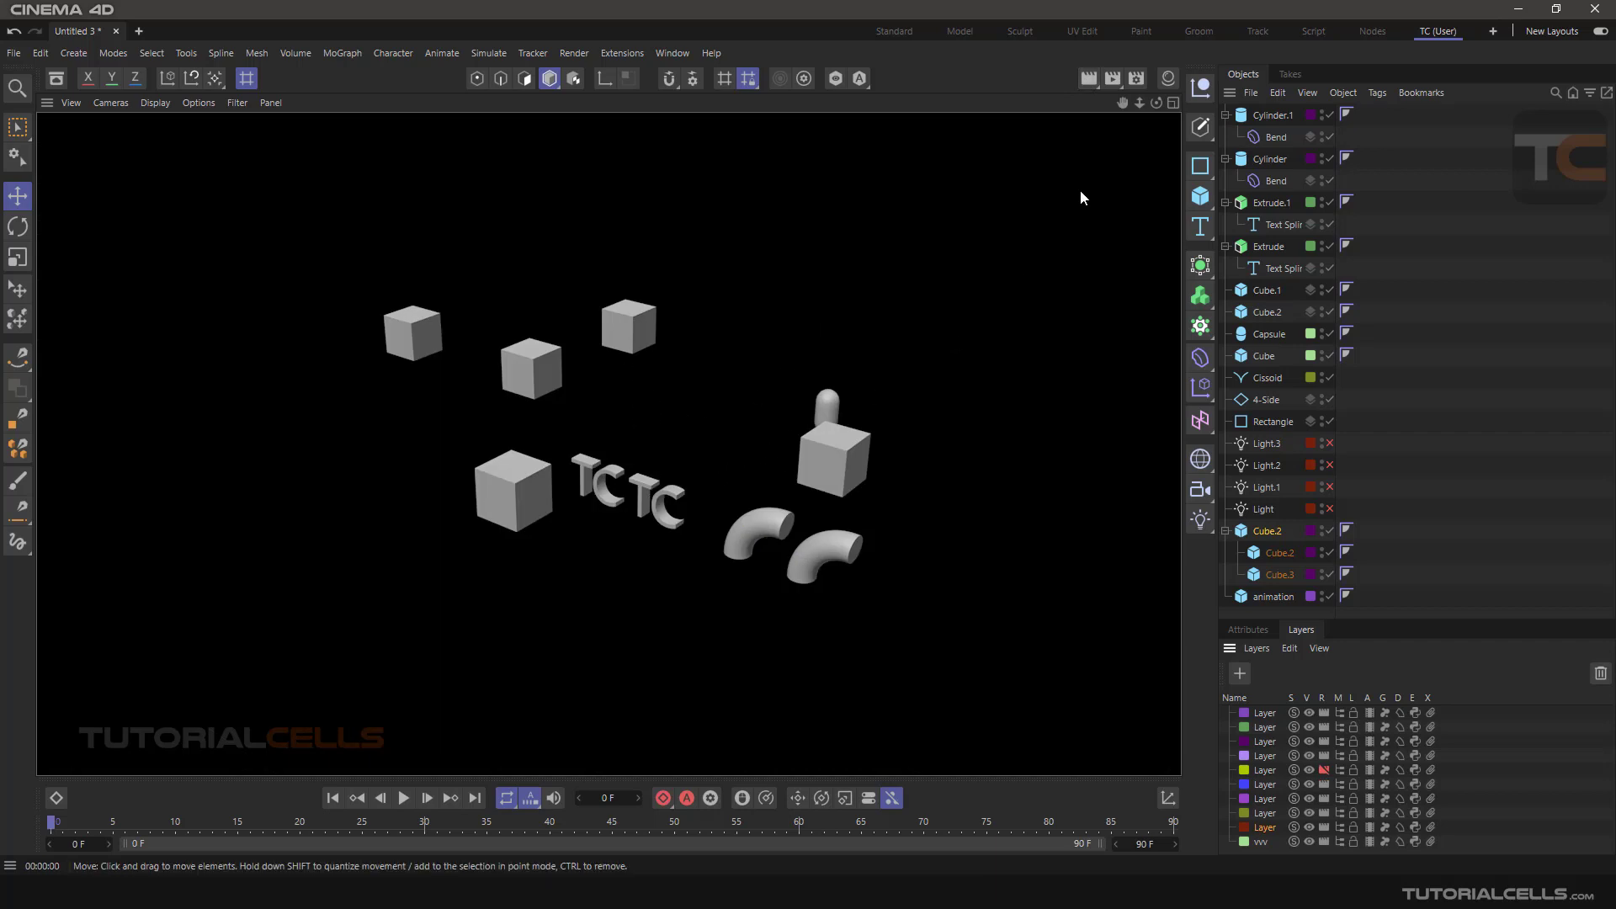
click(1003, 206)
click(1324, 769)
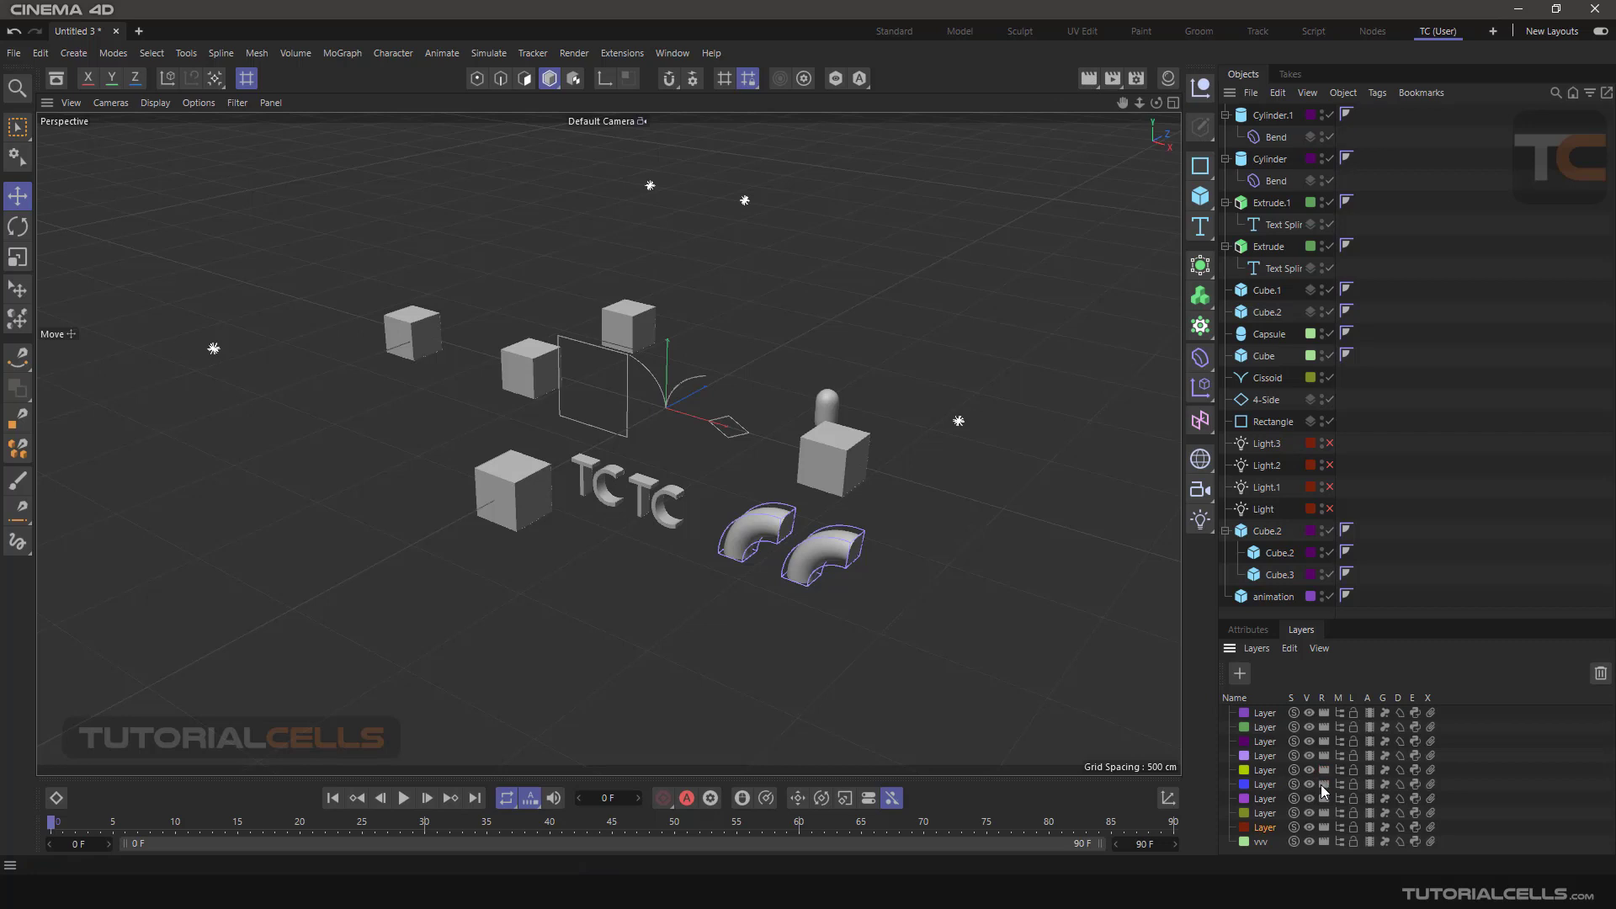
click(1323, 785)
click(1339, 841)
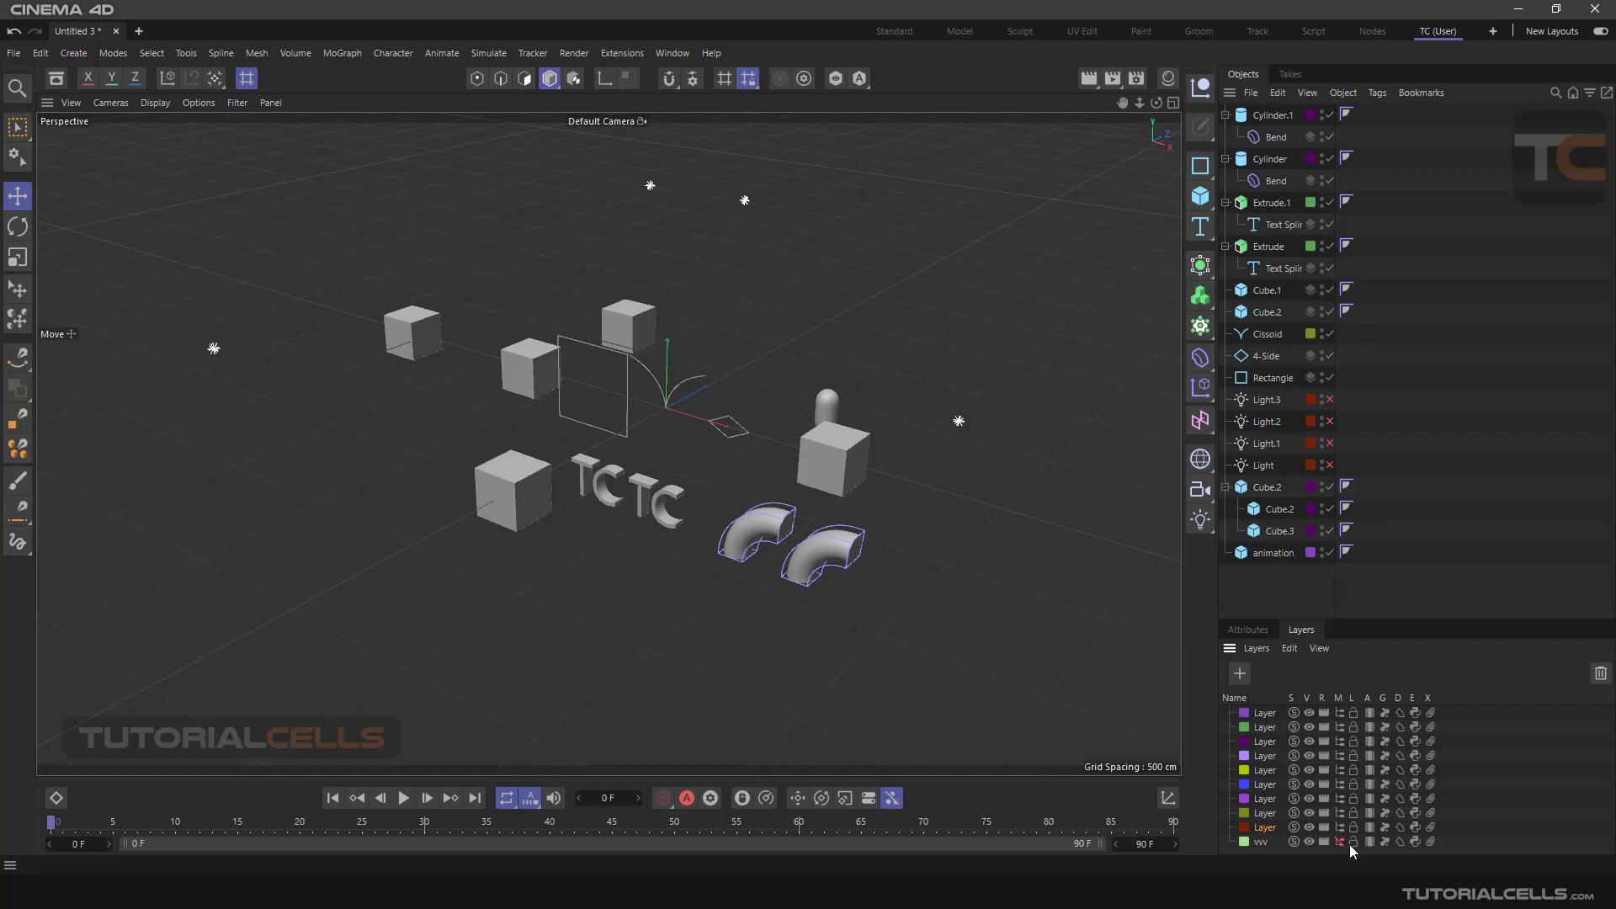
Step: Show the vvv layer's objects in the list again and test hiding the red layer's lights
click(1339, 841)
click(1340, 828)
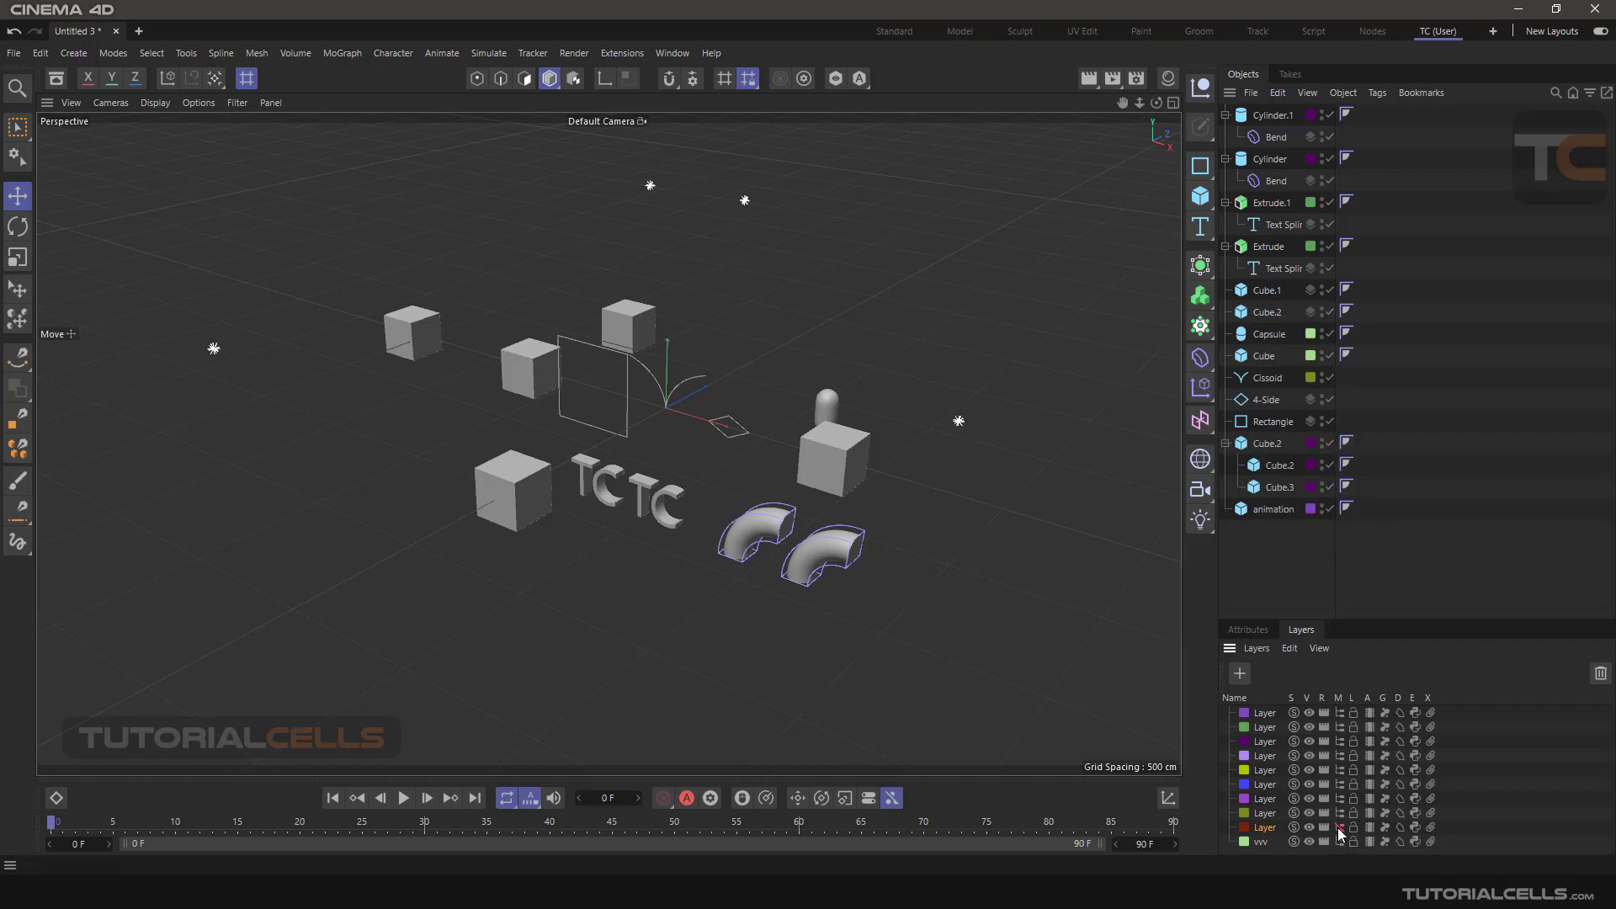
click(1340, 828)
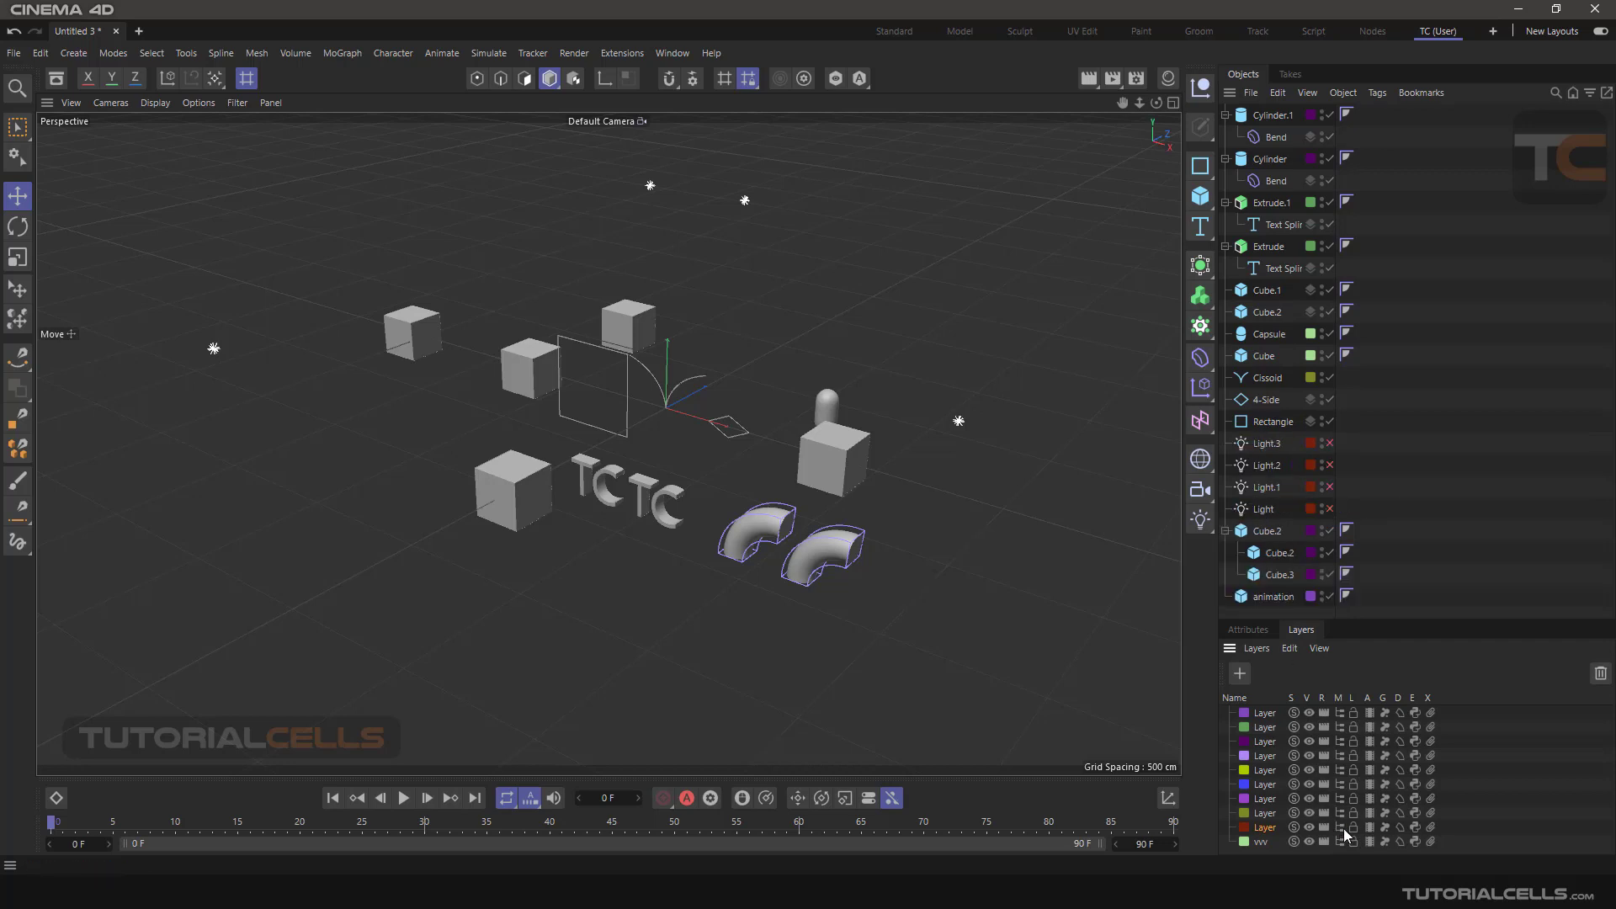
Step: Test locking the red and vvv layers, unlock both, and select the animated object
click(1353, 828)
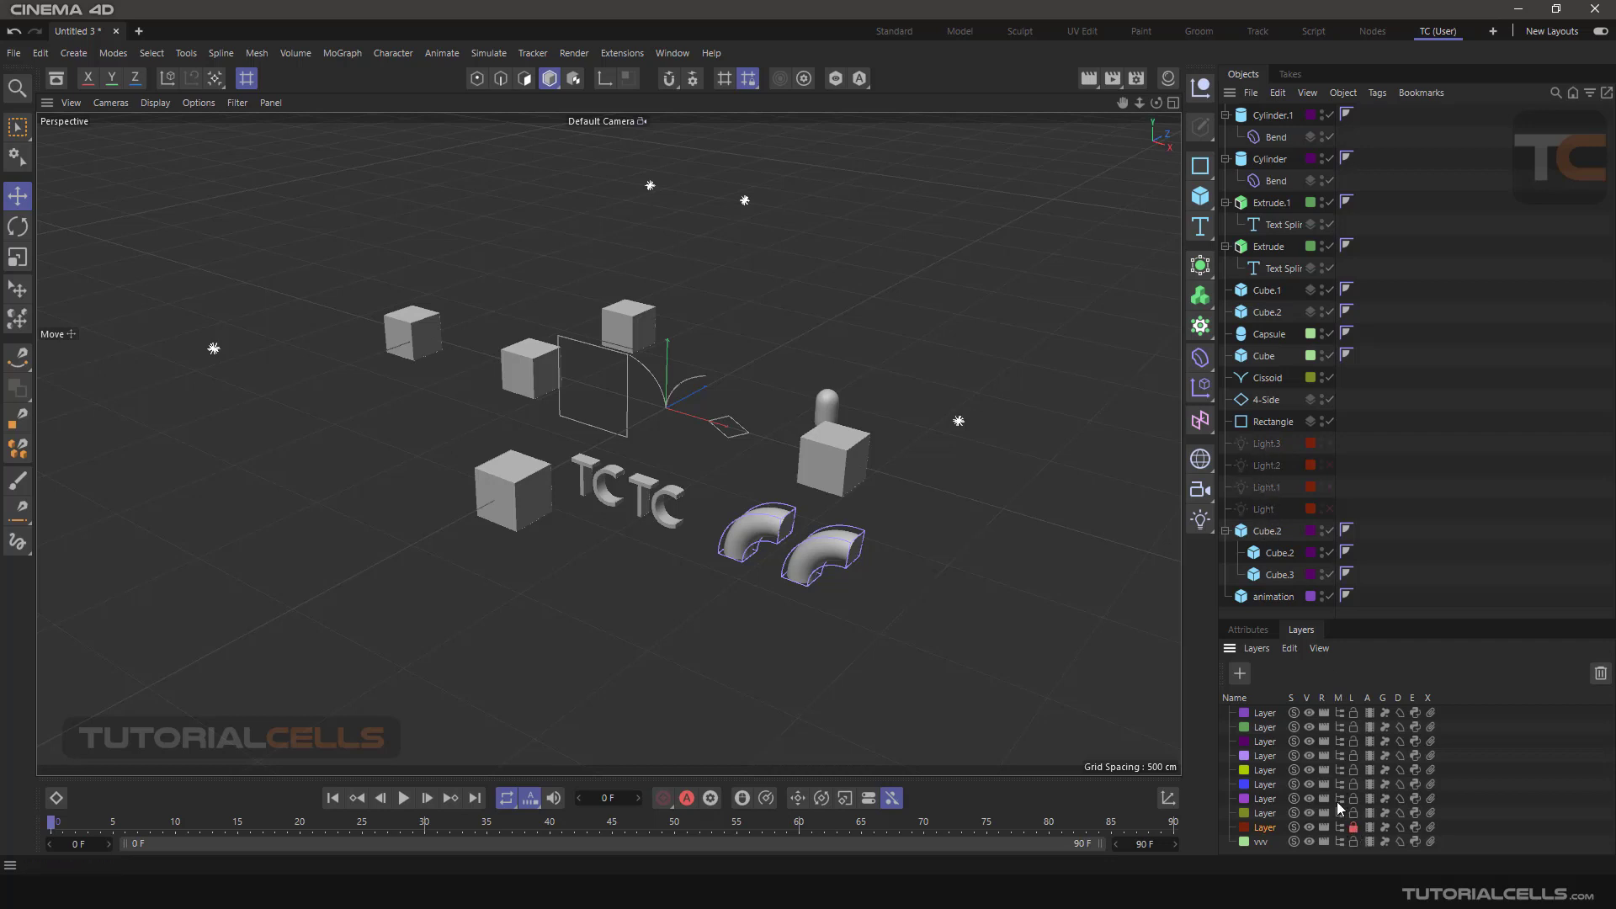
click(1353, 842)
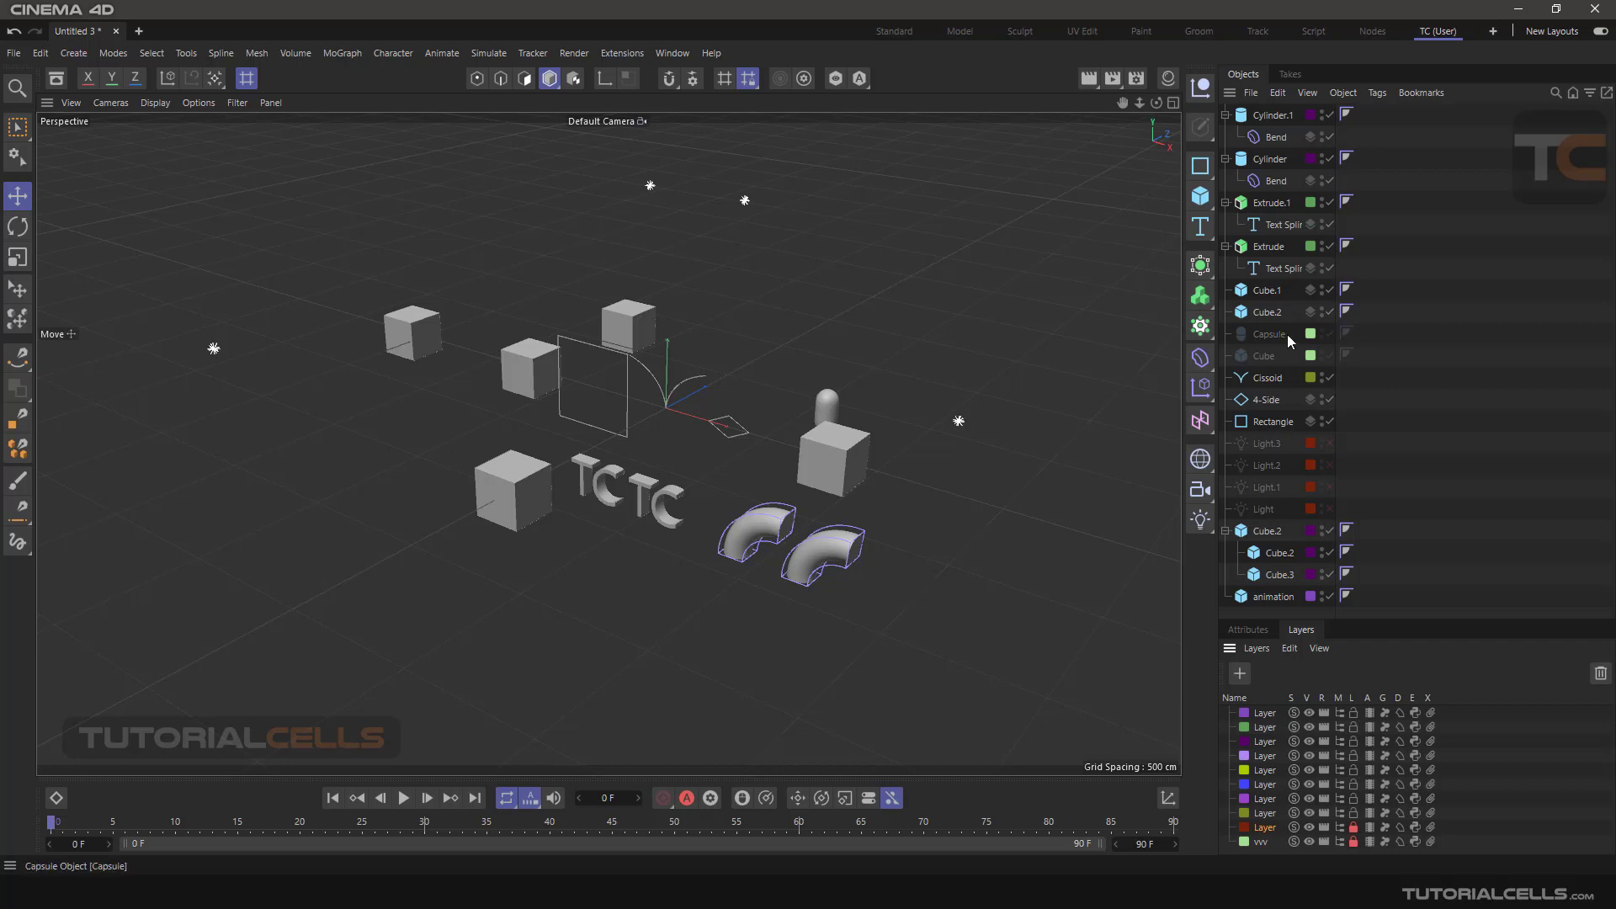
click(1353, 842)
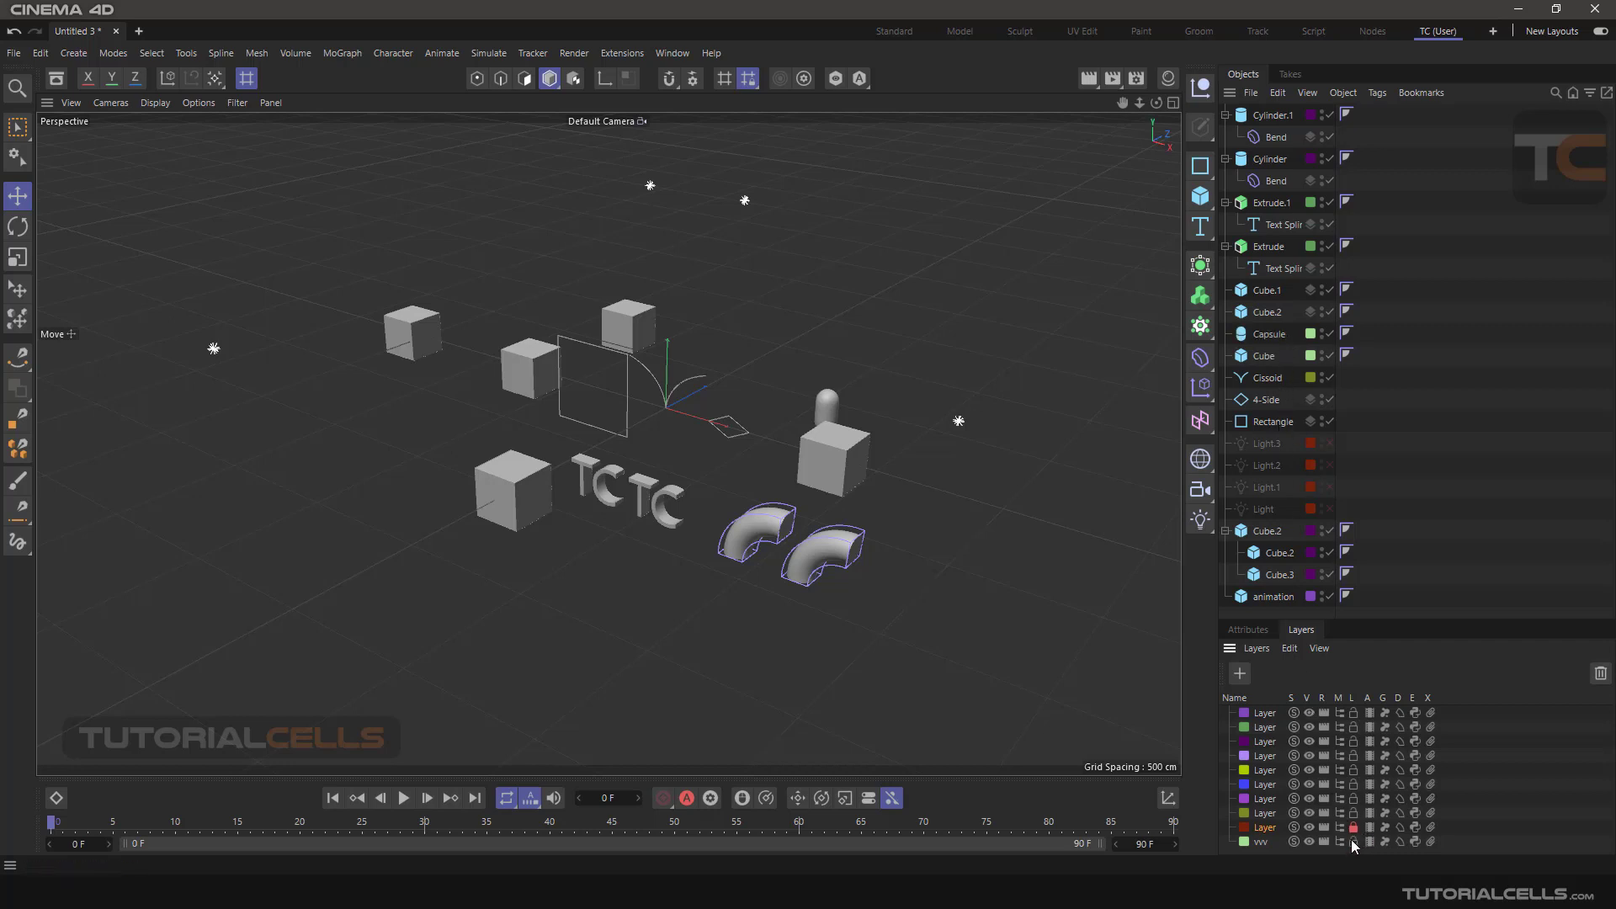
click(1353, 826)
click(1273, 598)
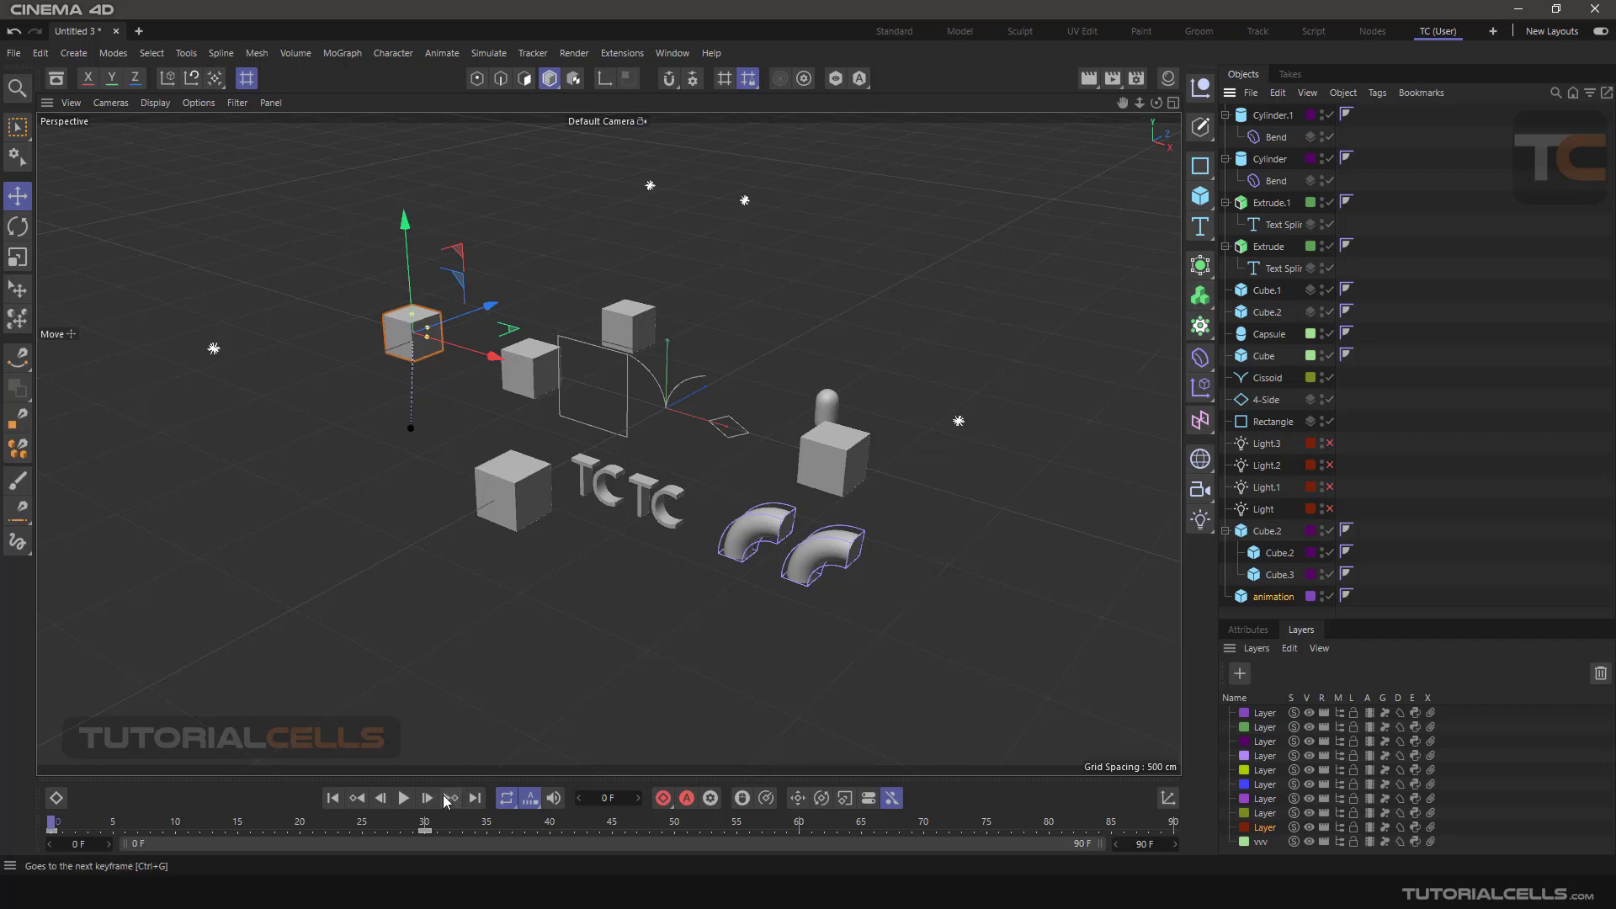
Step: Play the timeline from the start to confirm the cube animates, pausing partway
click(400, 804)
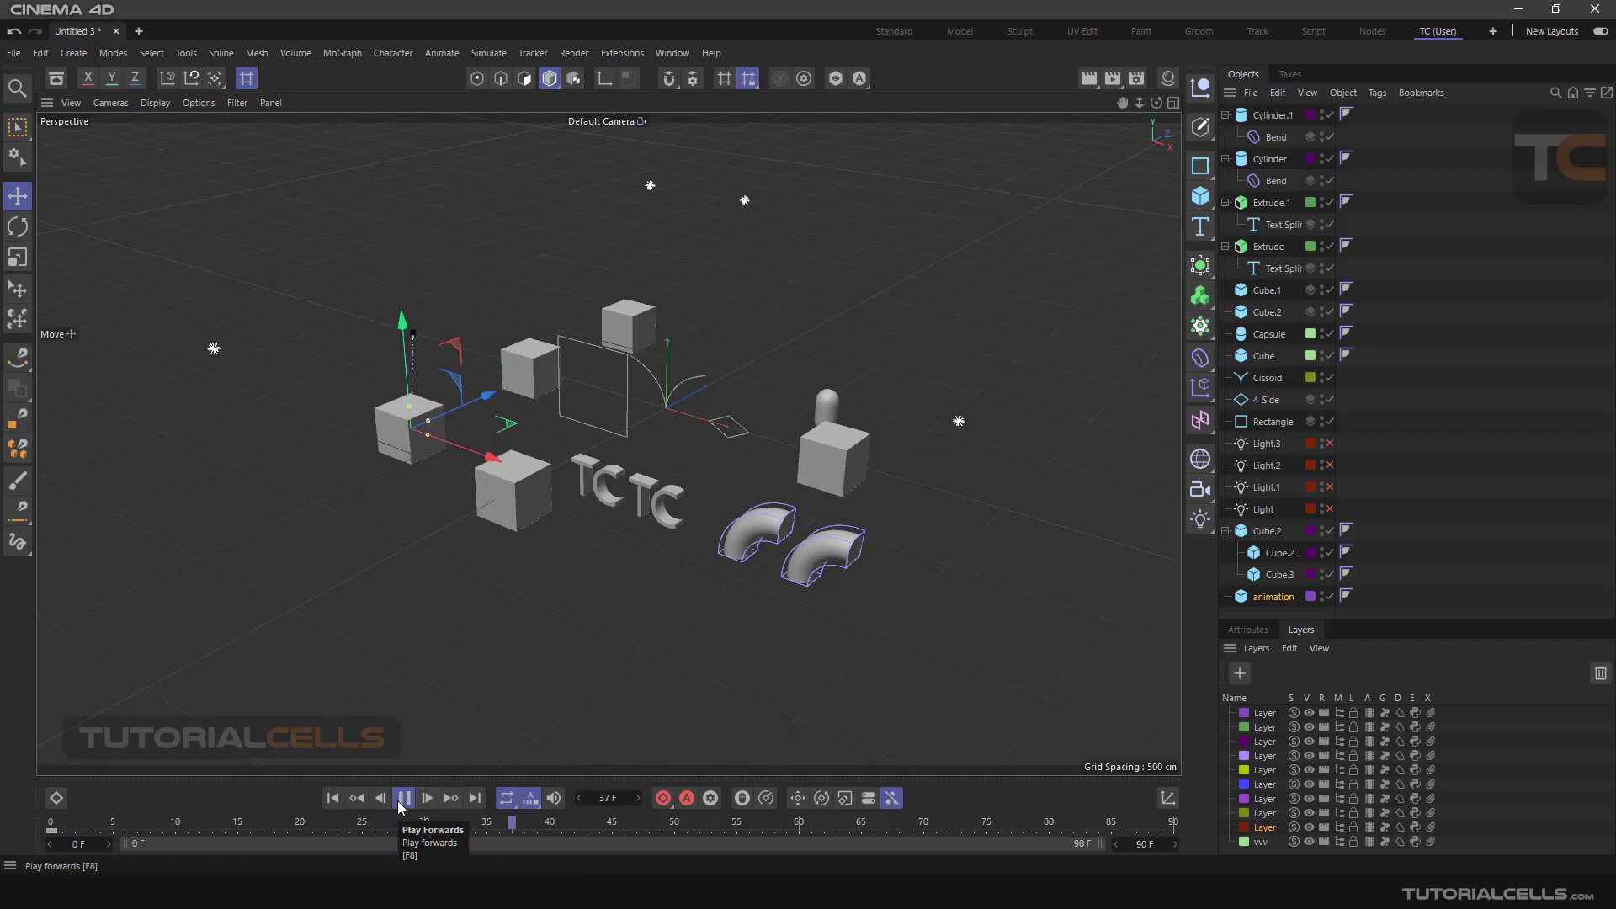
click(402, 798)
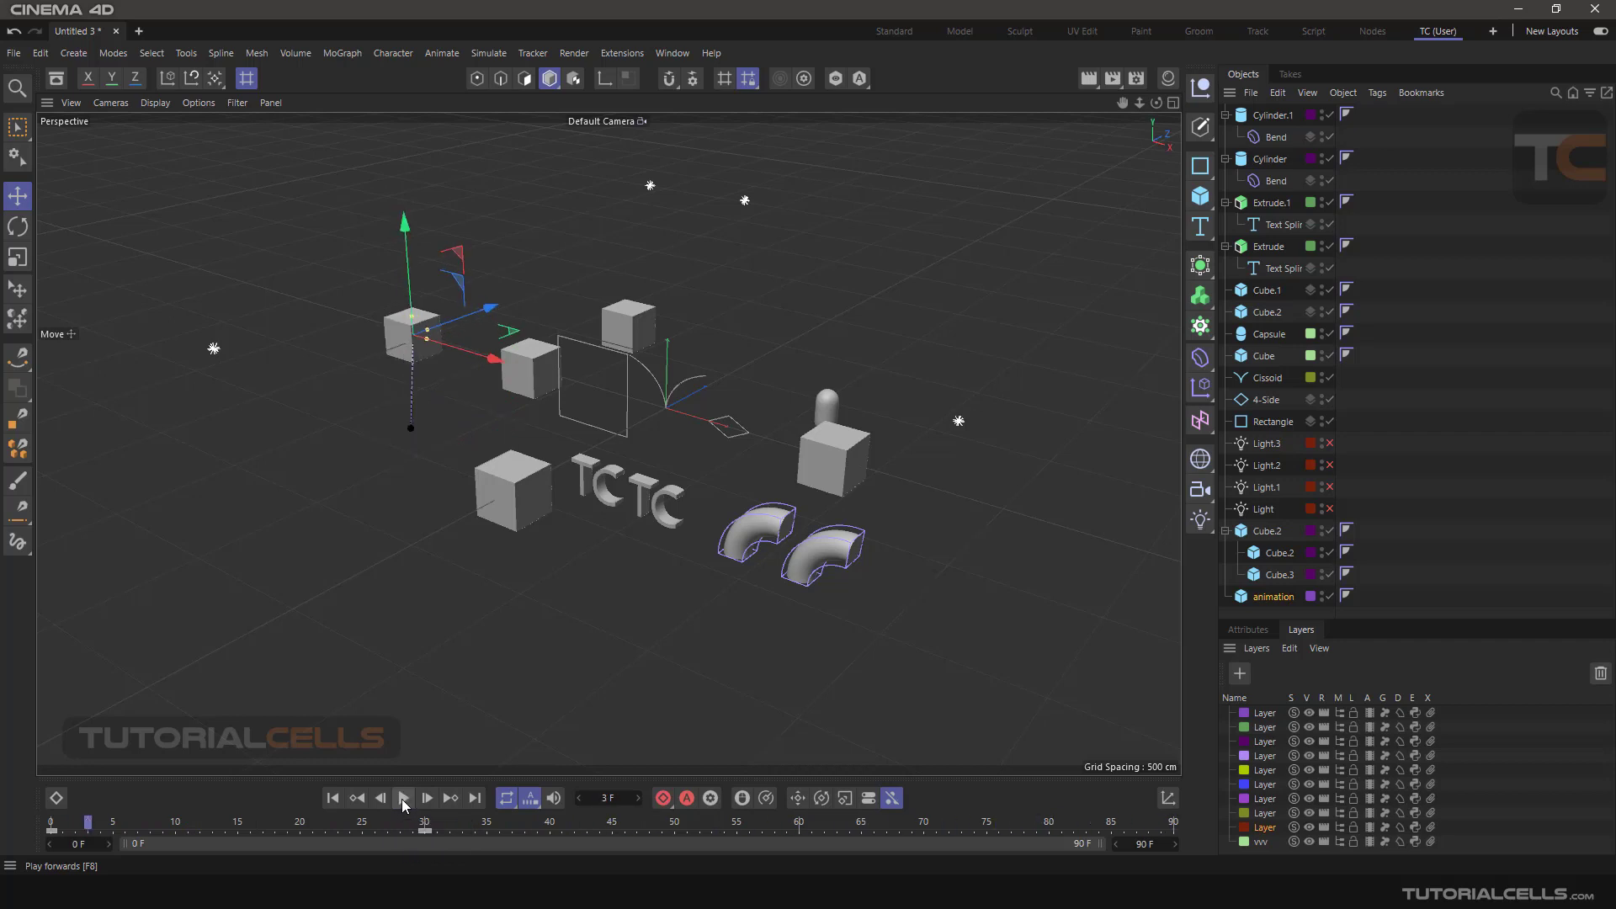
click(332, 798)
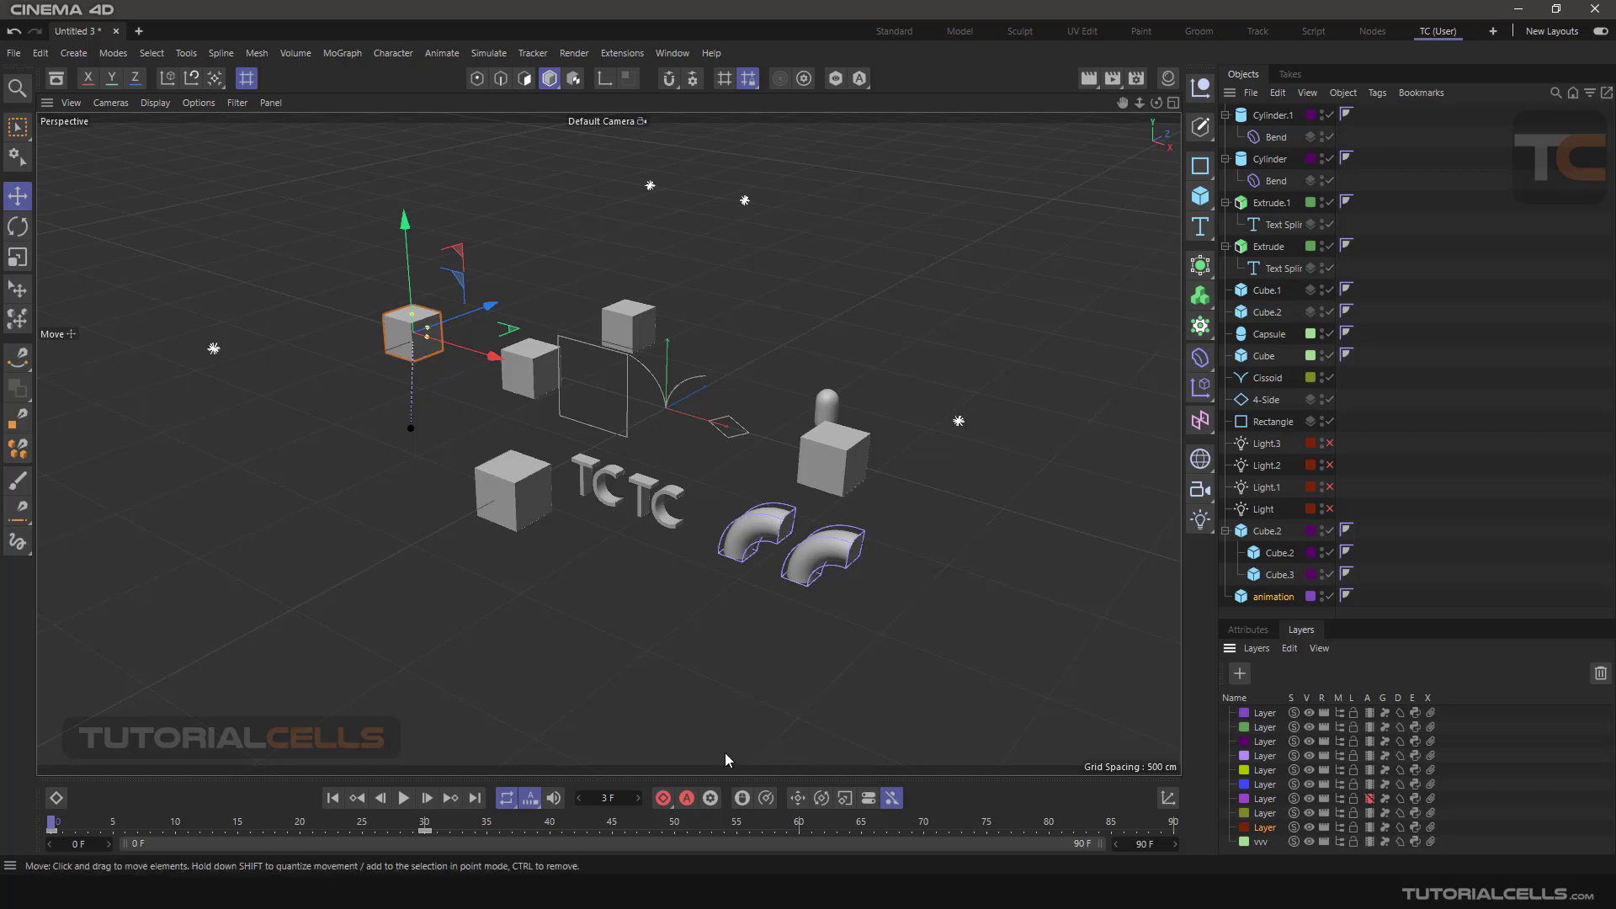
click(403, 798)
click(403, 798)
Step: Turn off the cube layer's animation, replay to see it stop, then turn it back on
click(1369, 713)
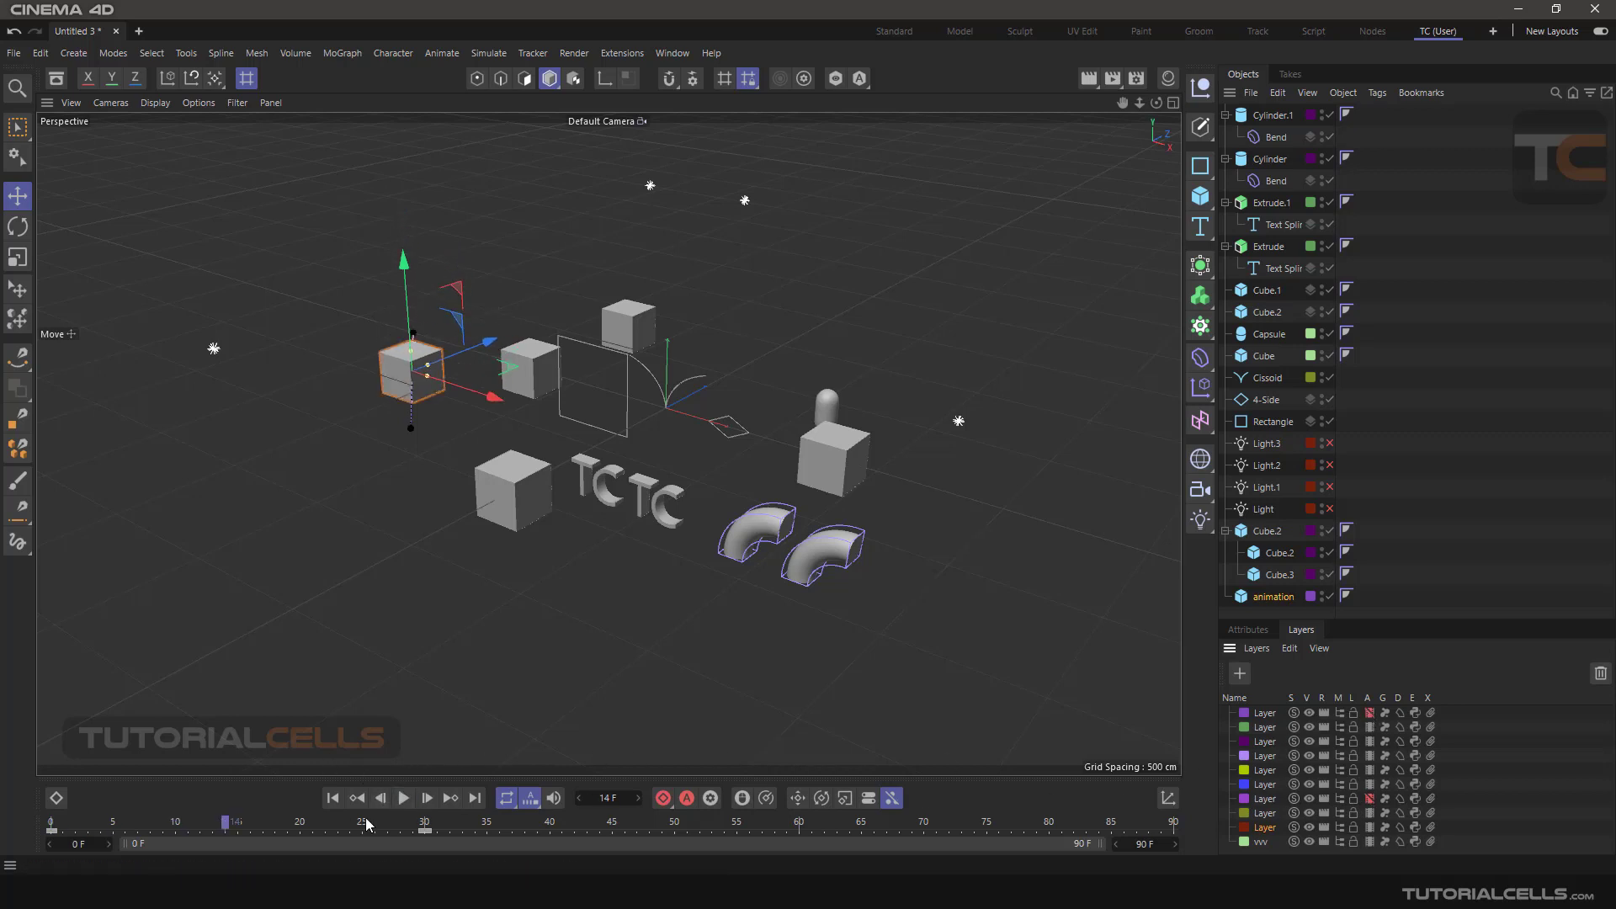
click(400, 800)
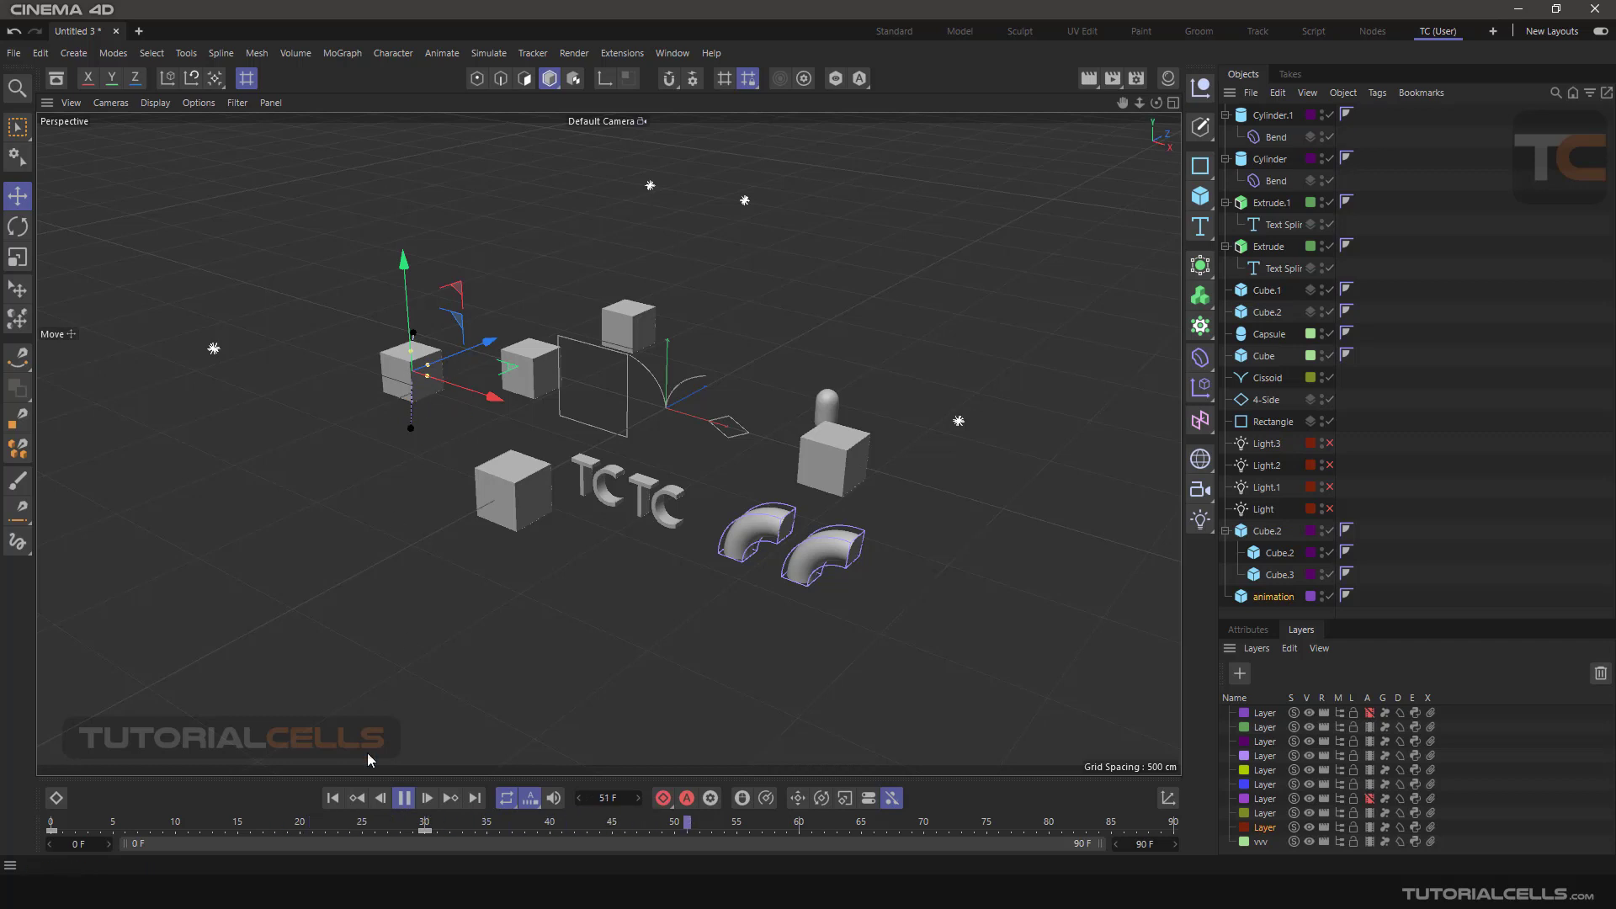
click(333, 798)
click(403, 798)
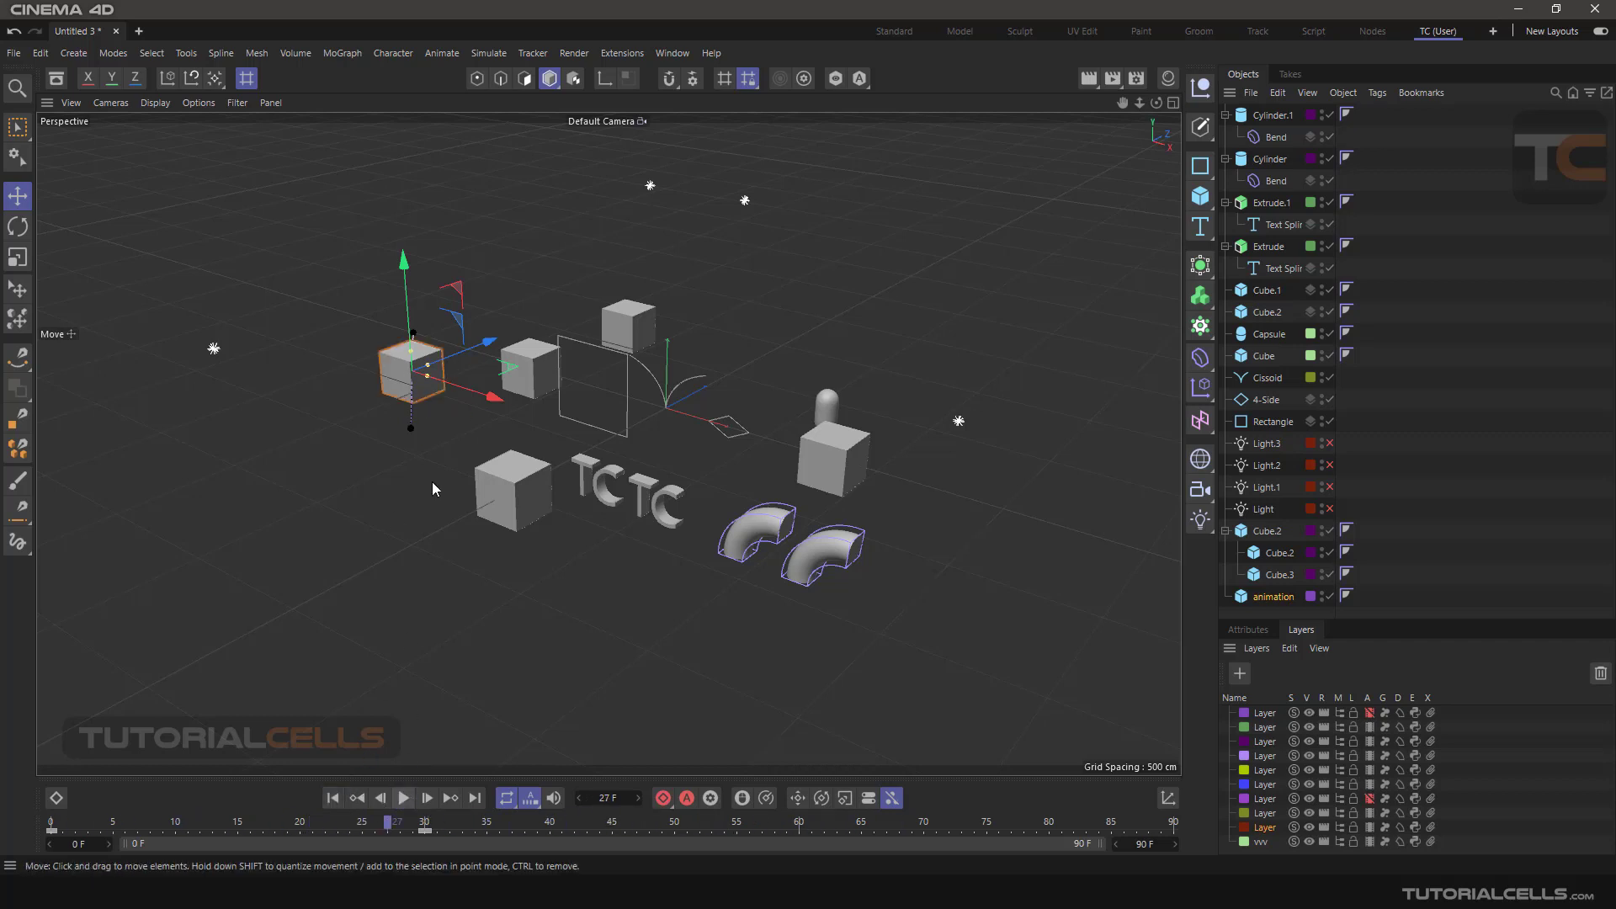
scroll(447, 383, up, 2)
scroll(447, 383, up, 2)
click(1370, 799)
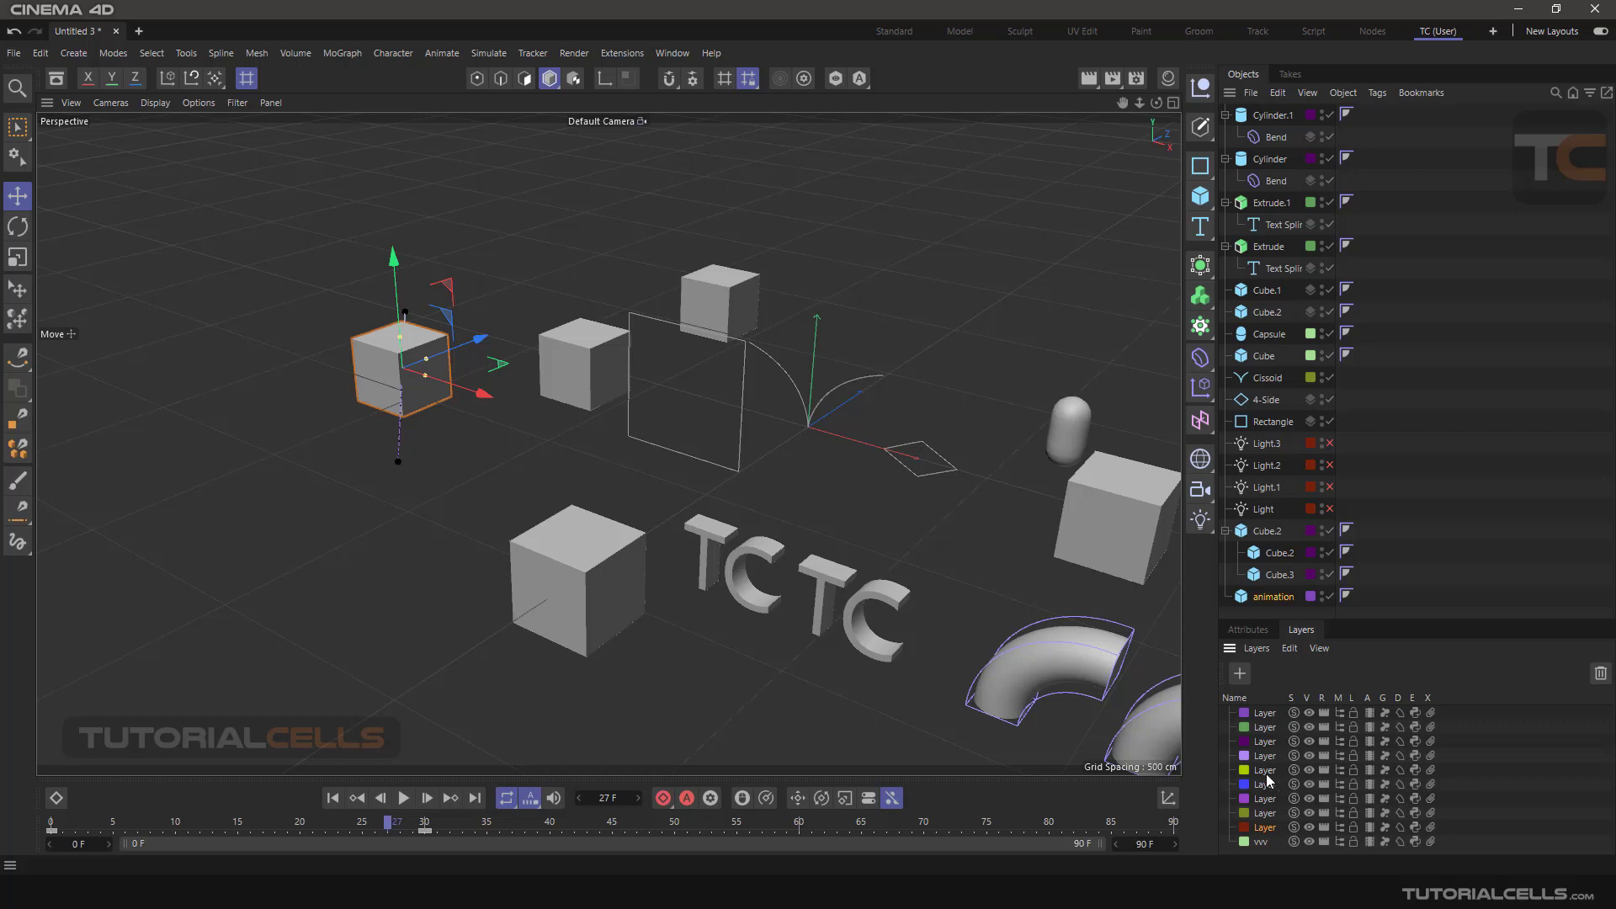
Step: Toggle the TC text layer's generators off and on, then select both extruded TC texts
click(1384, 727)
click(1386, 729)
scroll(812, 586, up, 5)
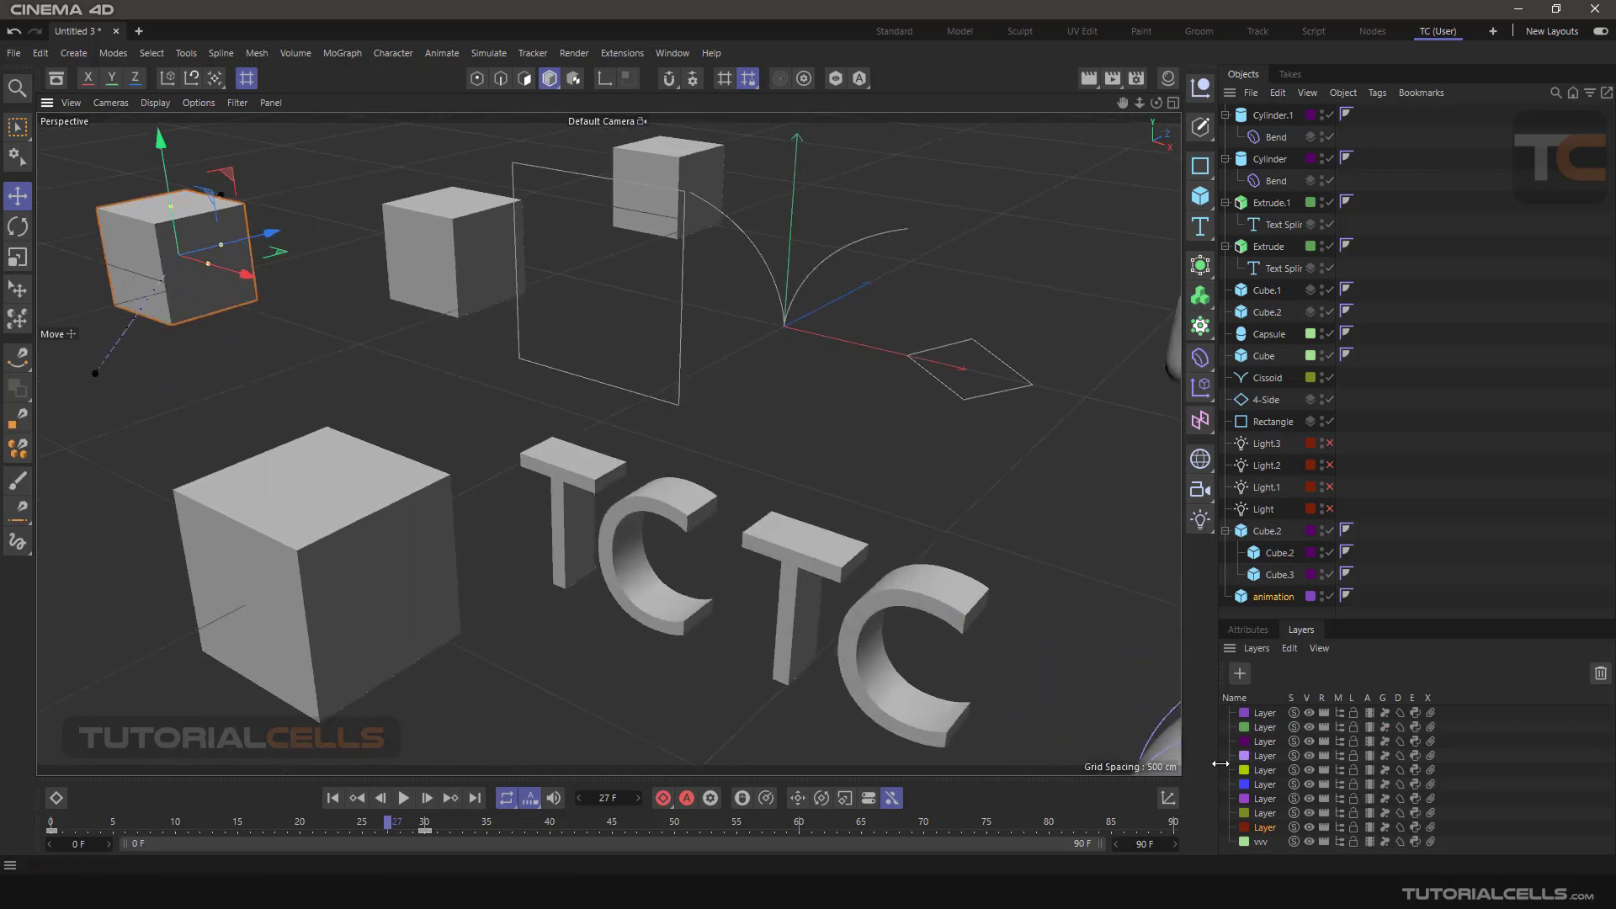
click(1271, 203)
click(1267, 247)
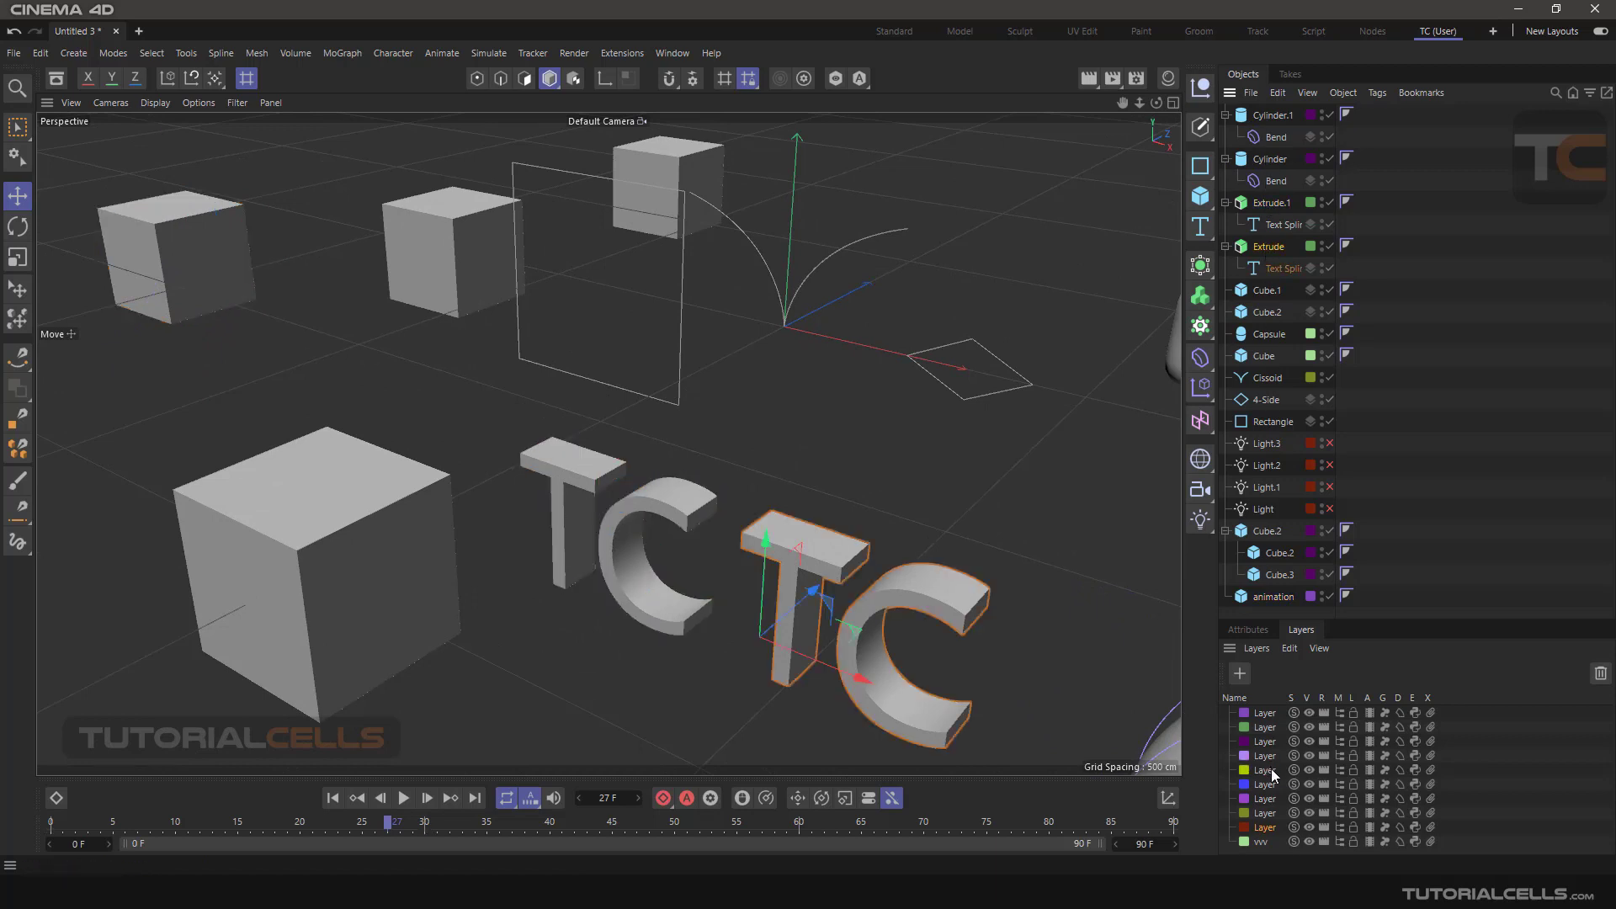
Step: Switch off the yellow layer's generators and toggle the olive and green layers' generators off and on
click(1385, 770)
click(1385, 813)
click(1385, 814)
click(1386, 727)
click(1385, 729)
click(1385, 729)
click(1386, 729)
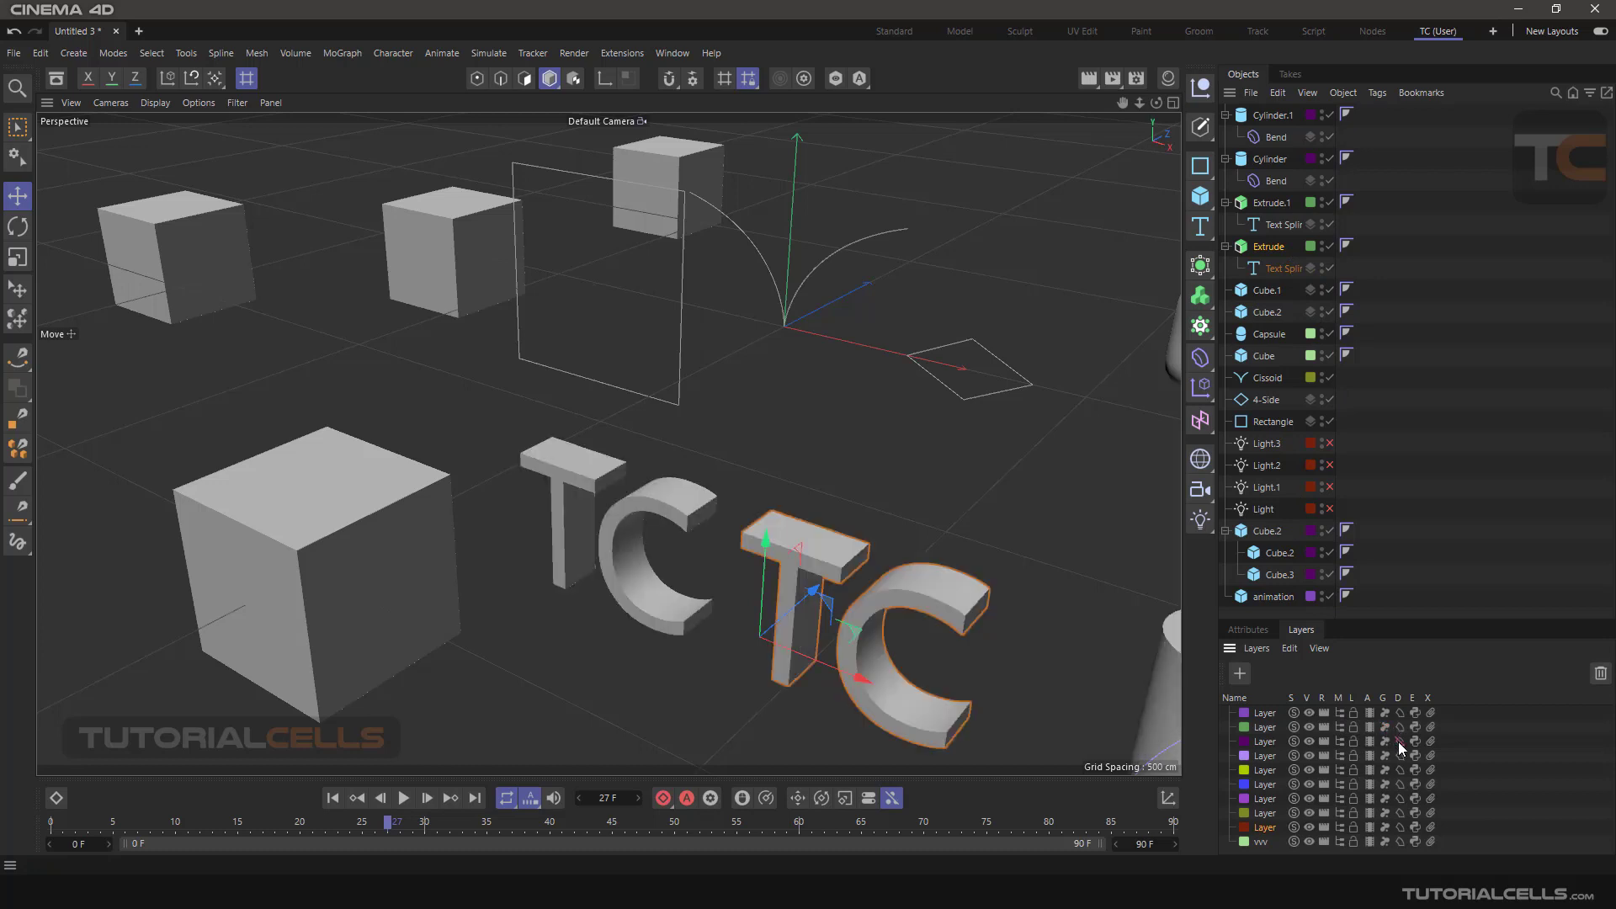
scroll(1042, 590, down, 4)
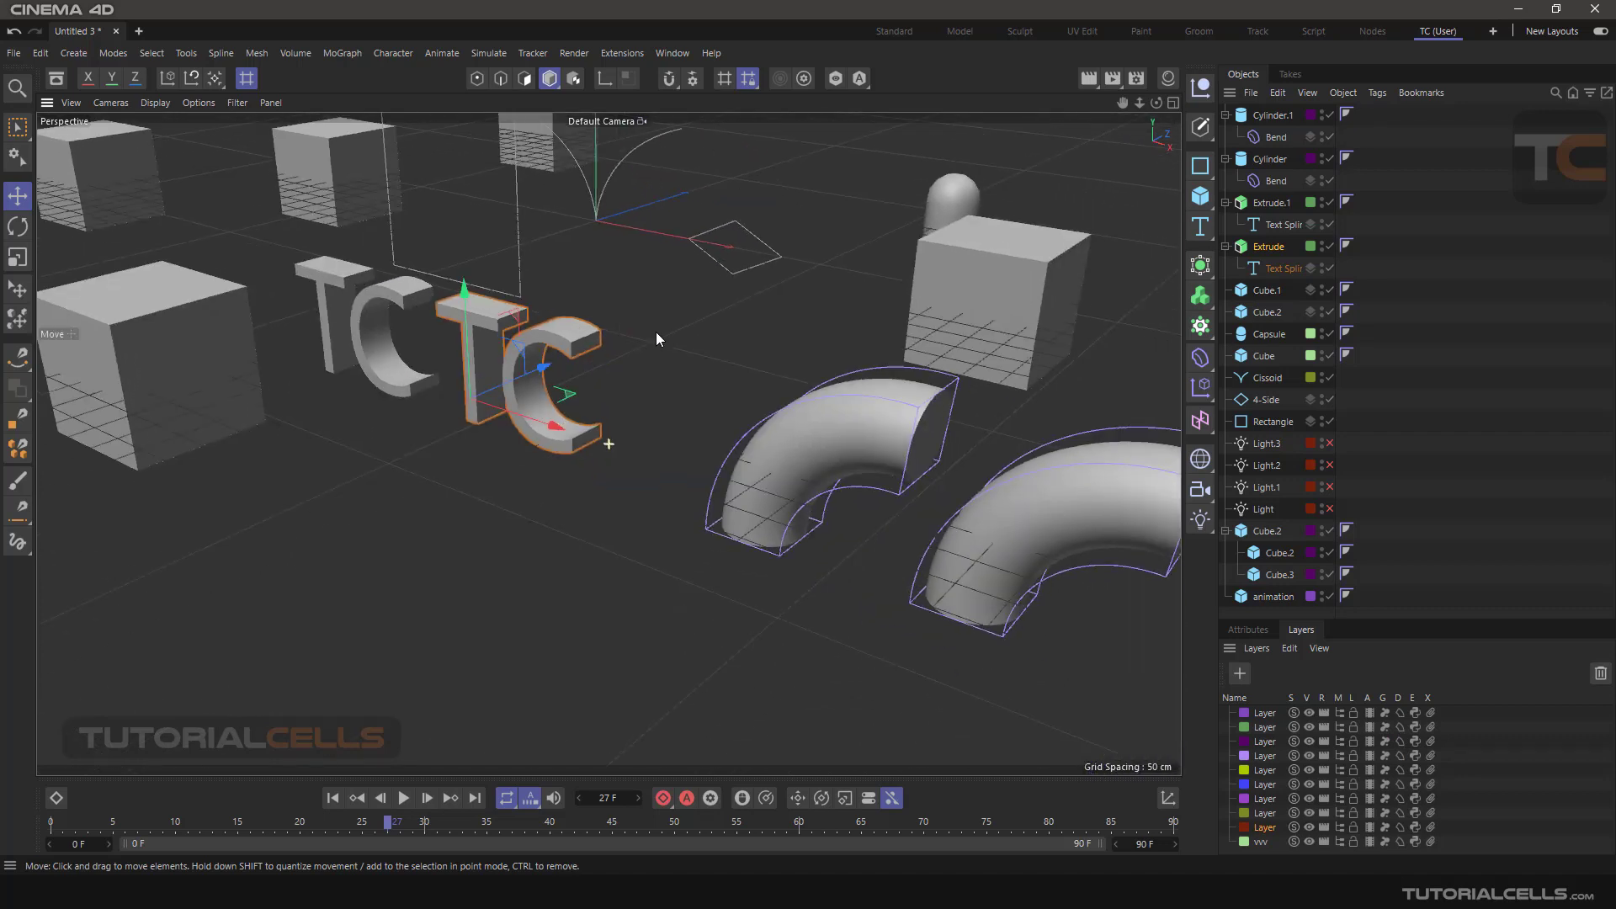
Step: Select the cylinders and toggle their layer's deformers off and on twice, leaving both tubes bent
click(1273, 165)
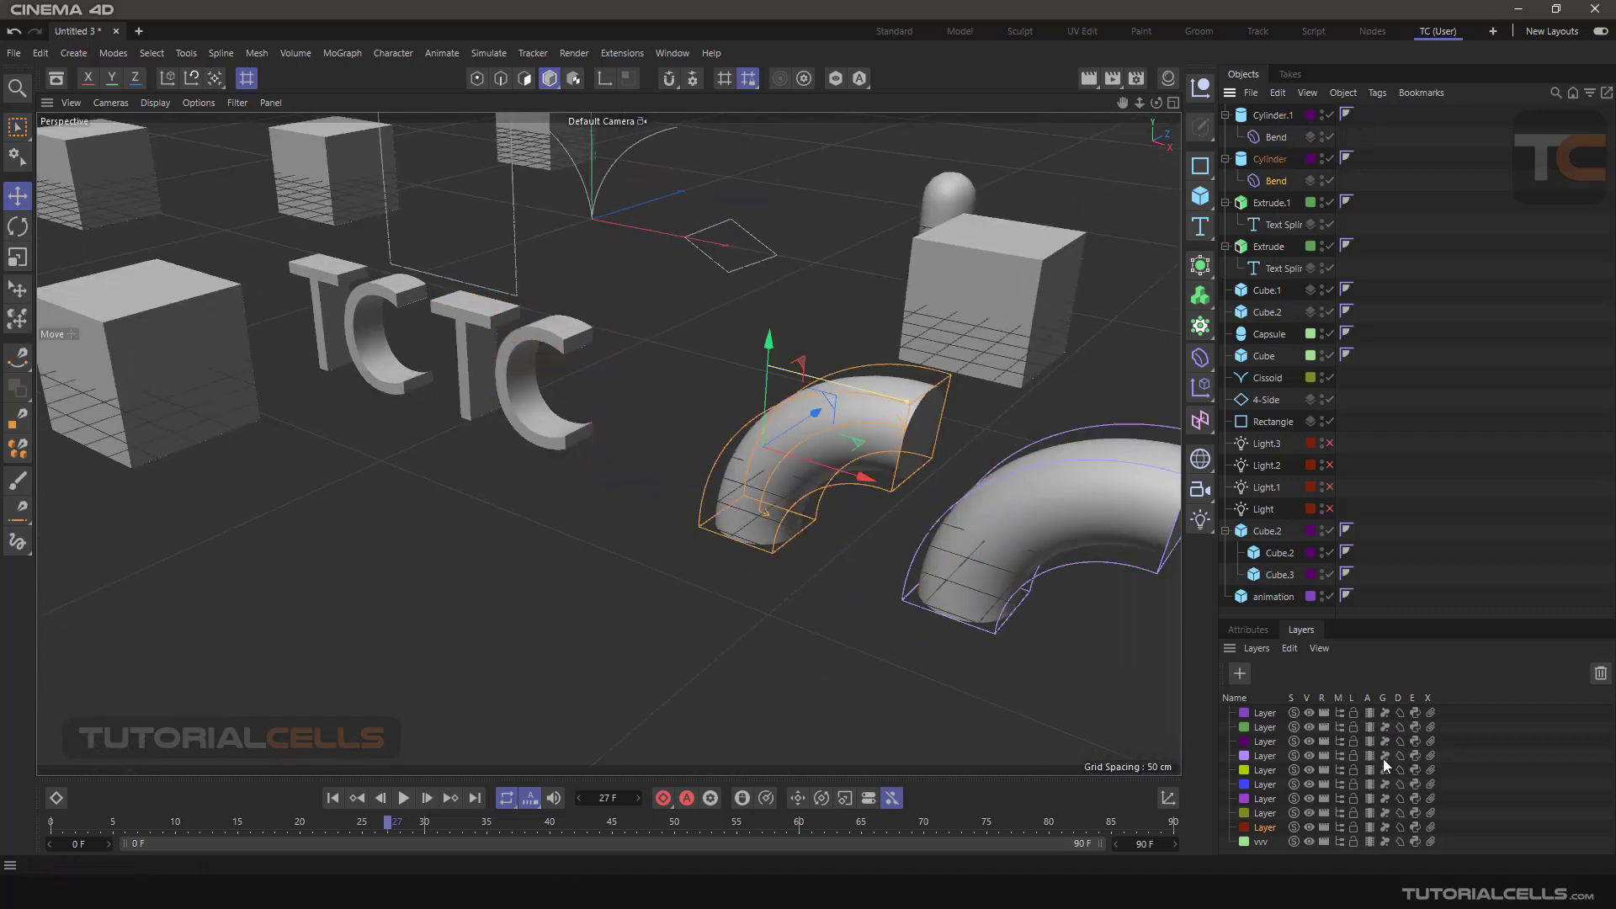
click(1400, 741)
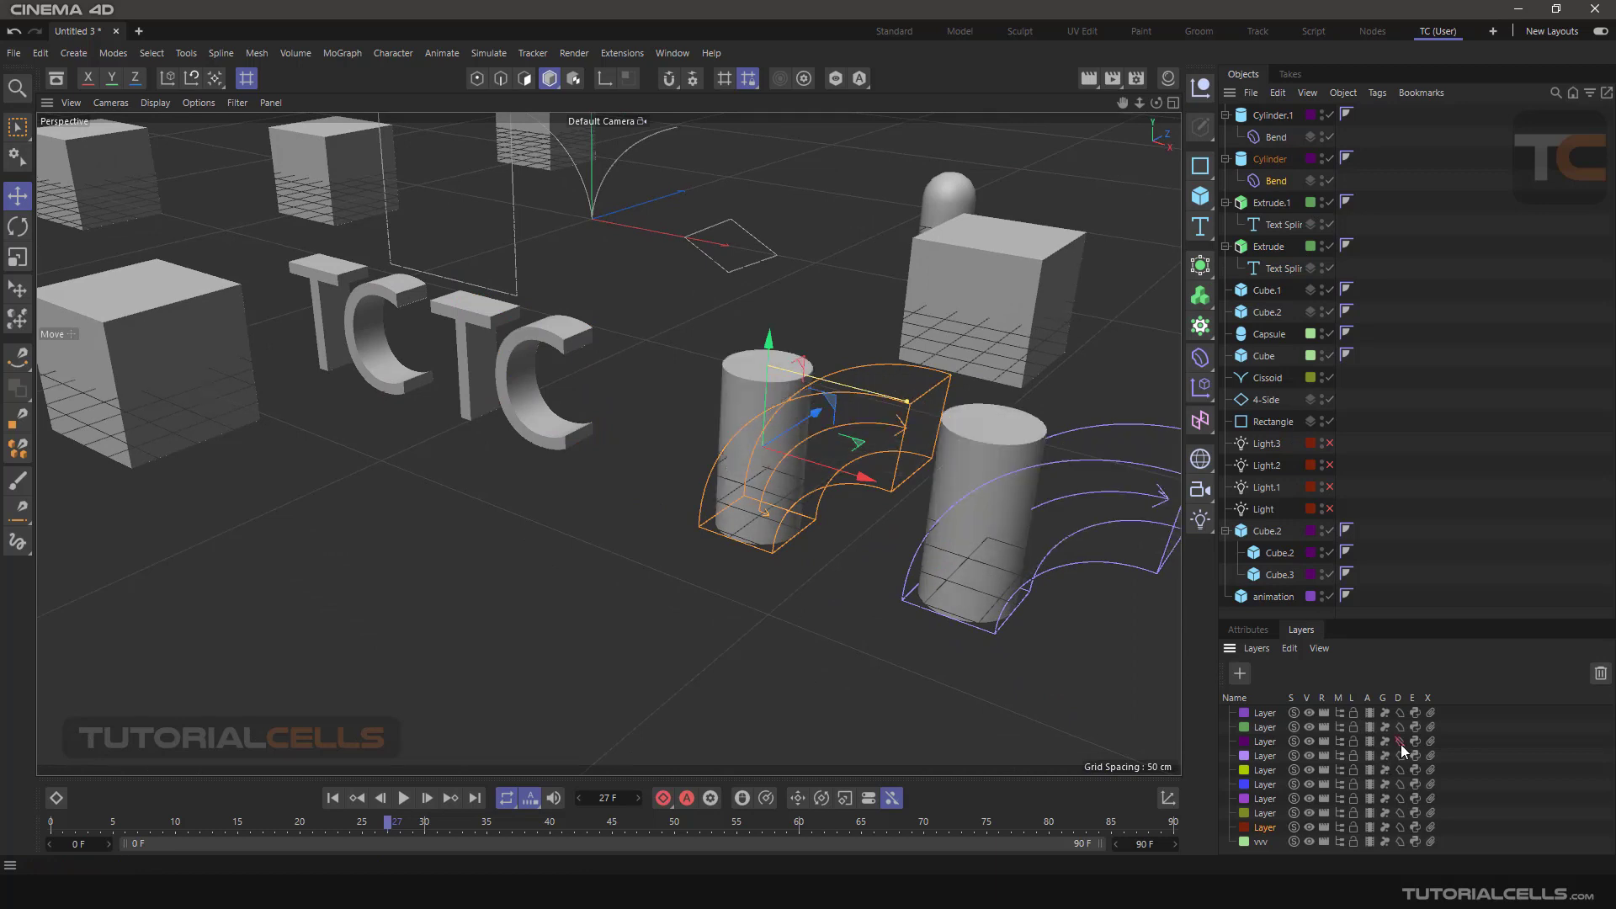
click(1400, 742)
click(1400, 742)
click(1400, 742)
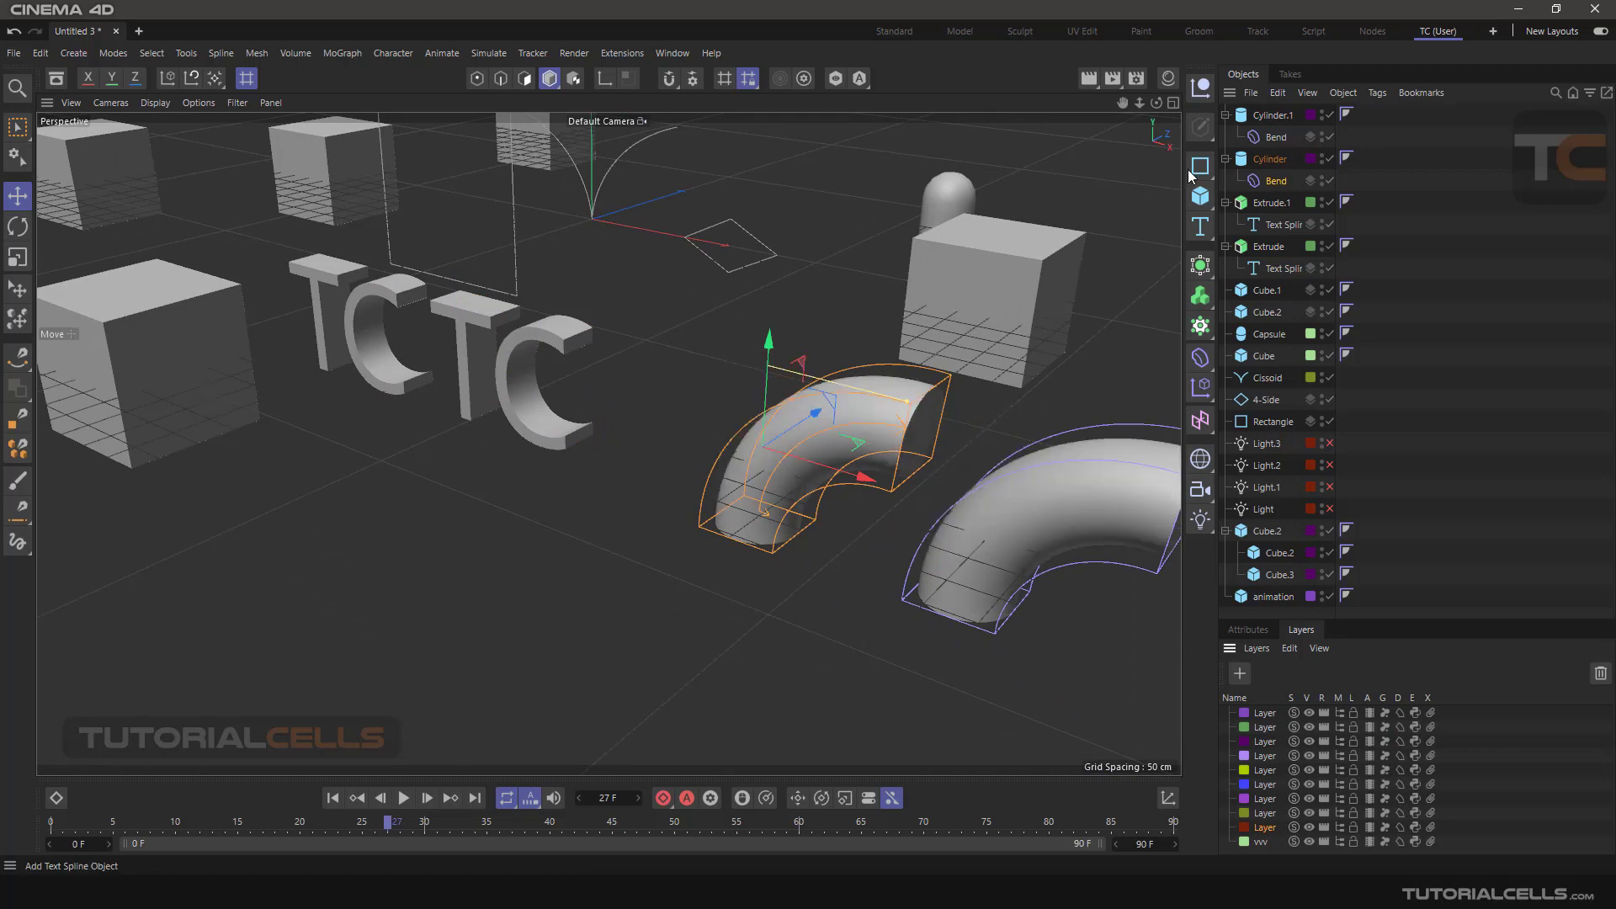
click(1280, 115)
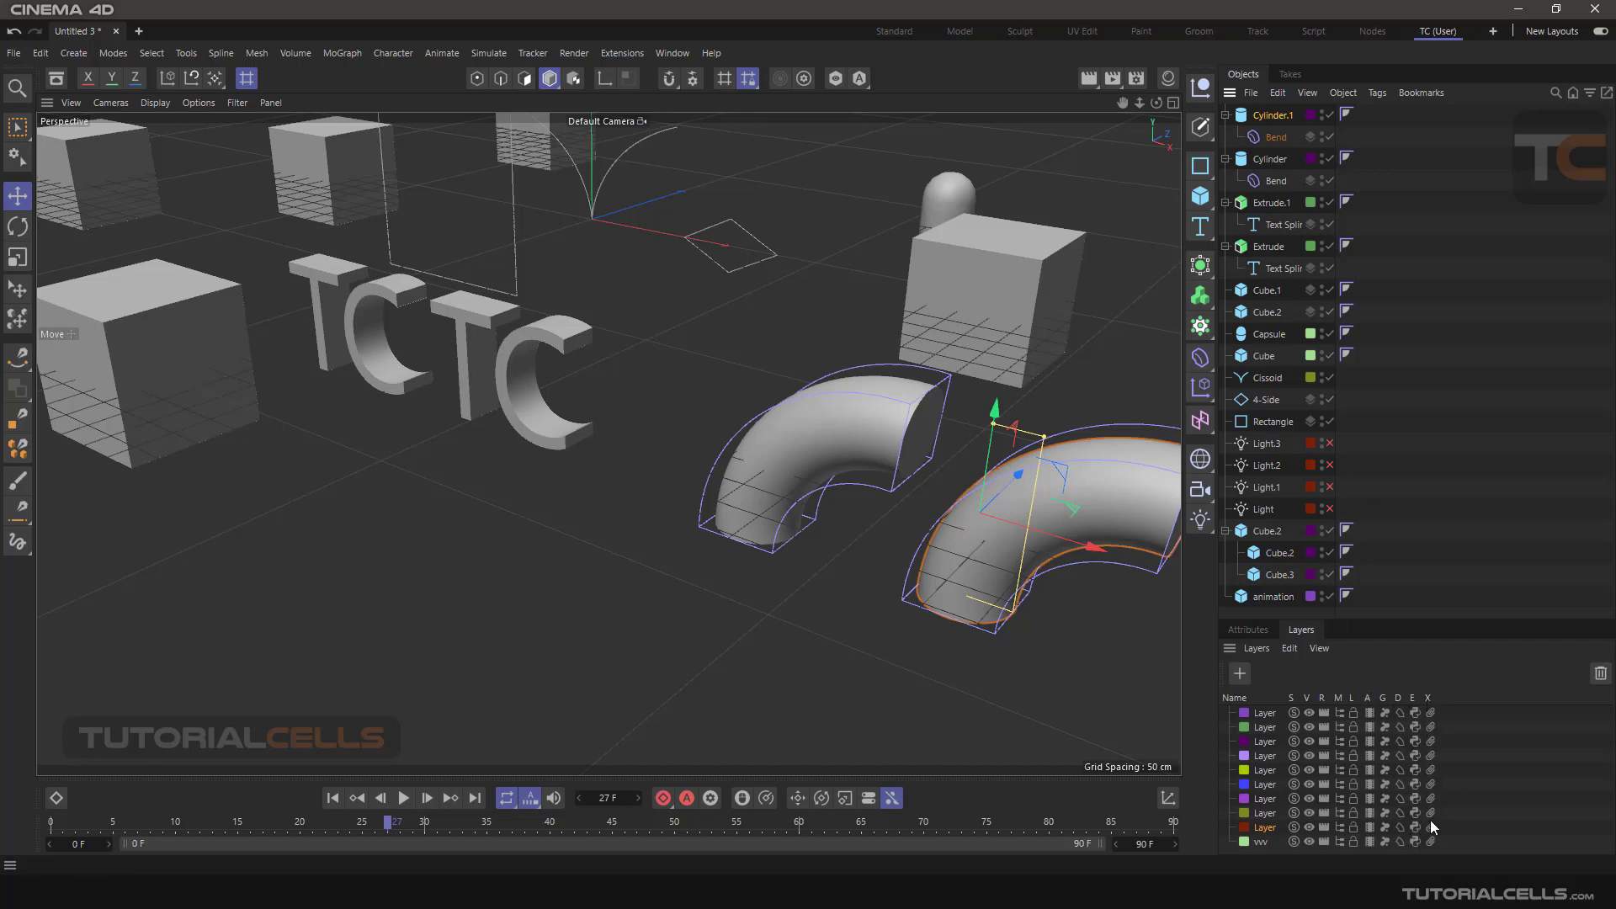
scroll(840, 404, down, 5)
scroll(831, 396, down, 2)
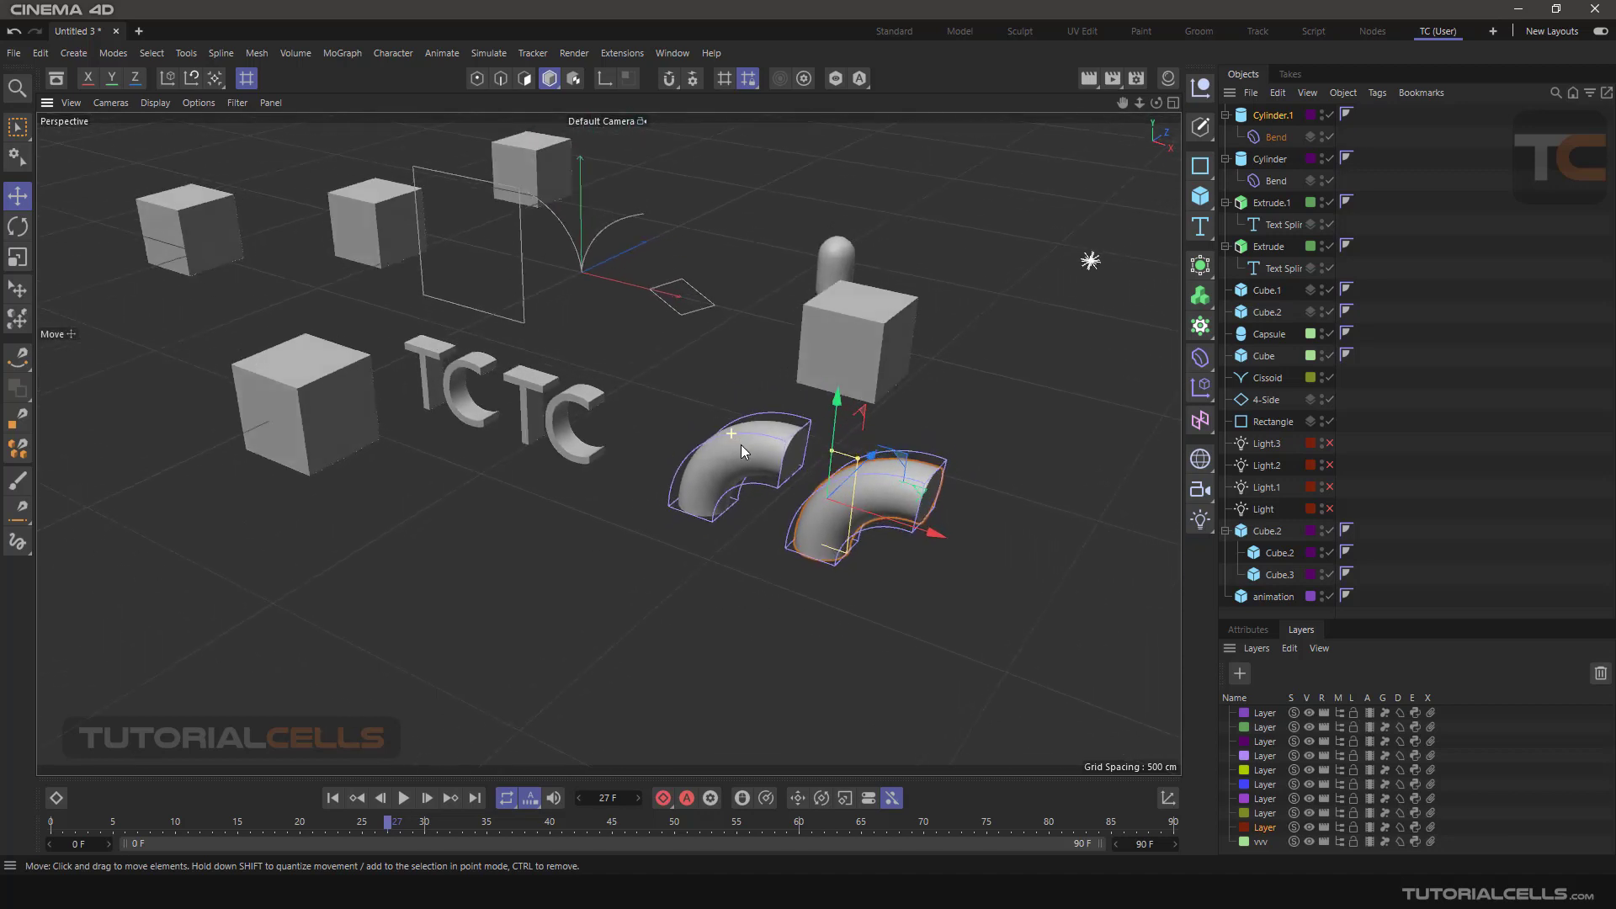
scroll(757, 446, up, 1)
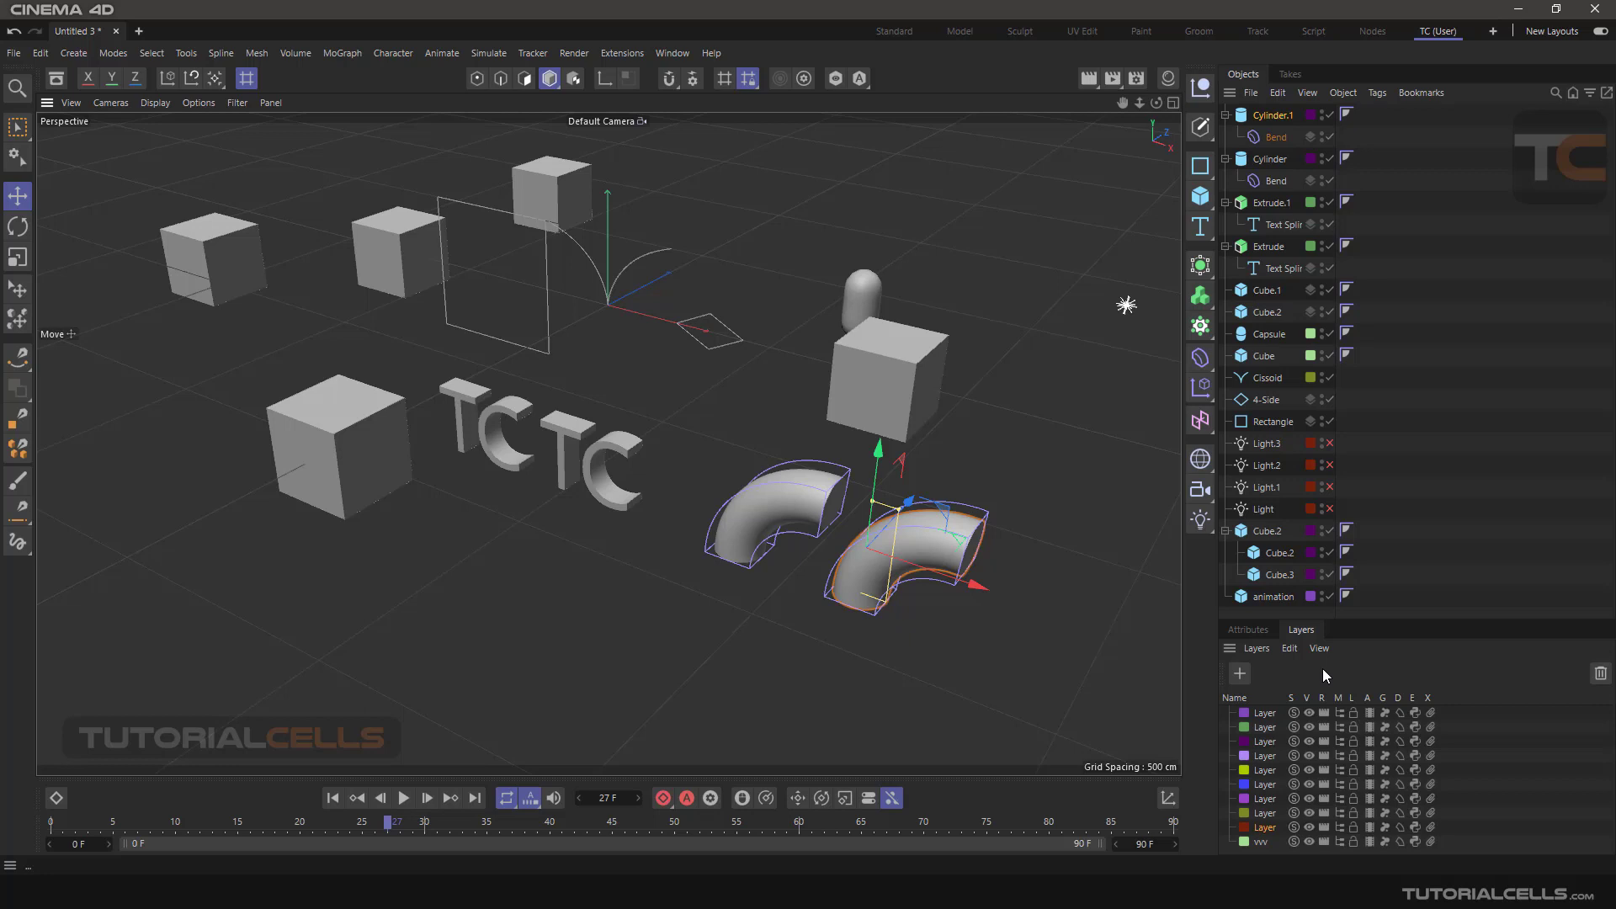
Step: Drag the dark purple layer under the green layer and the purple layer under the blue layer
mouse_move(1259, 744)
mouse_down()
mouse_move(1265, 726)
mouse_move(1277, 740)
mouse_up()
drag(1264, 802, 1263, 787)
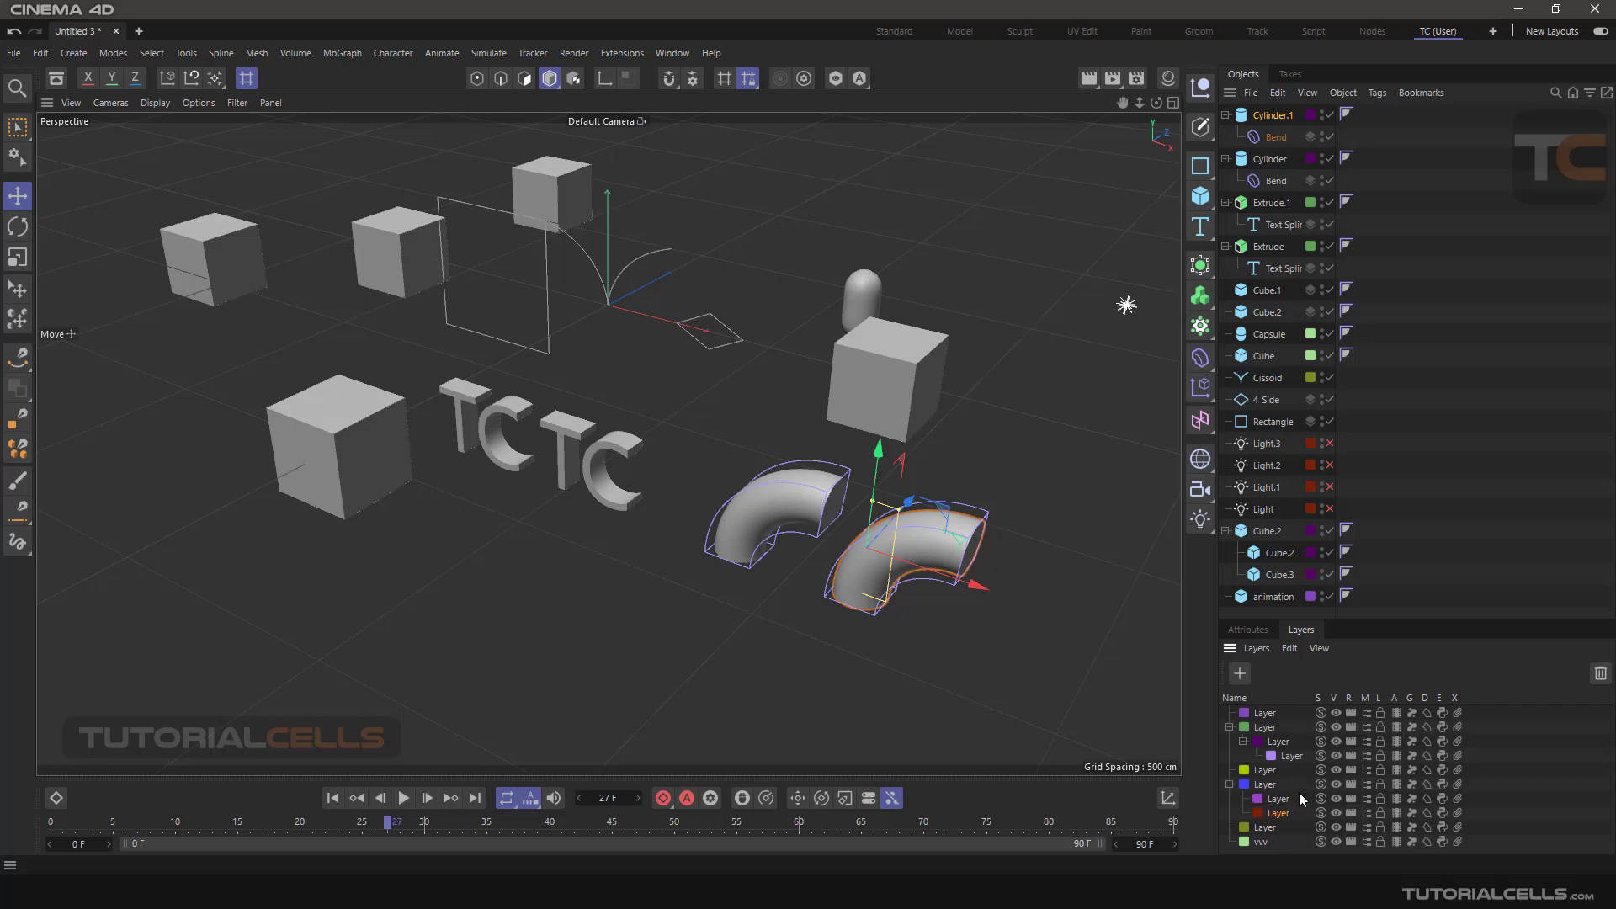
click(1257, 649)
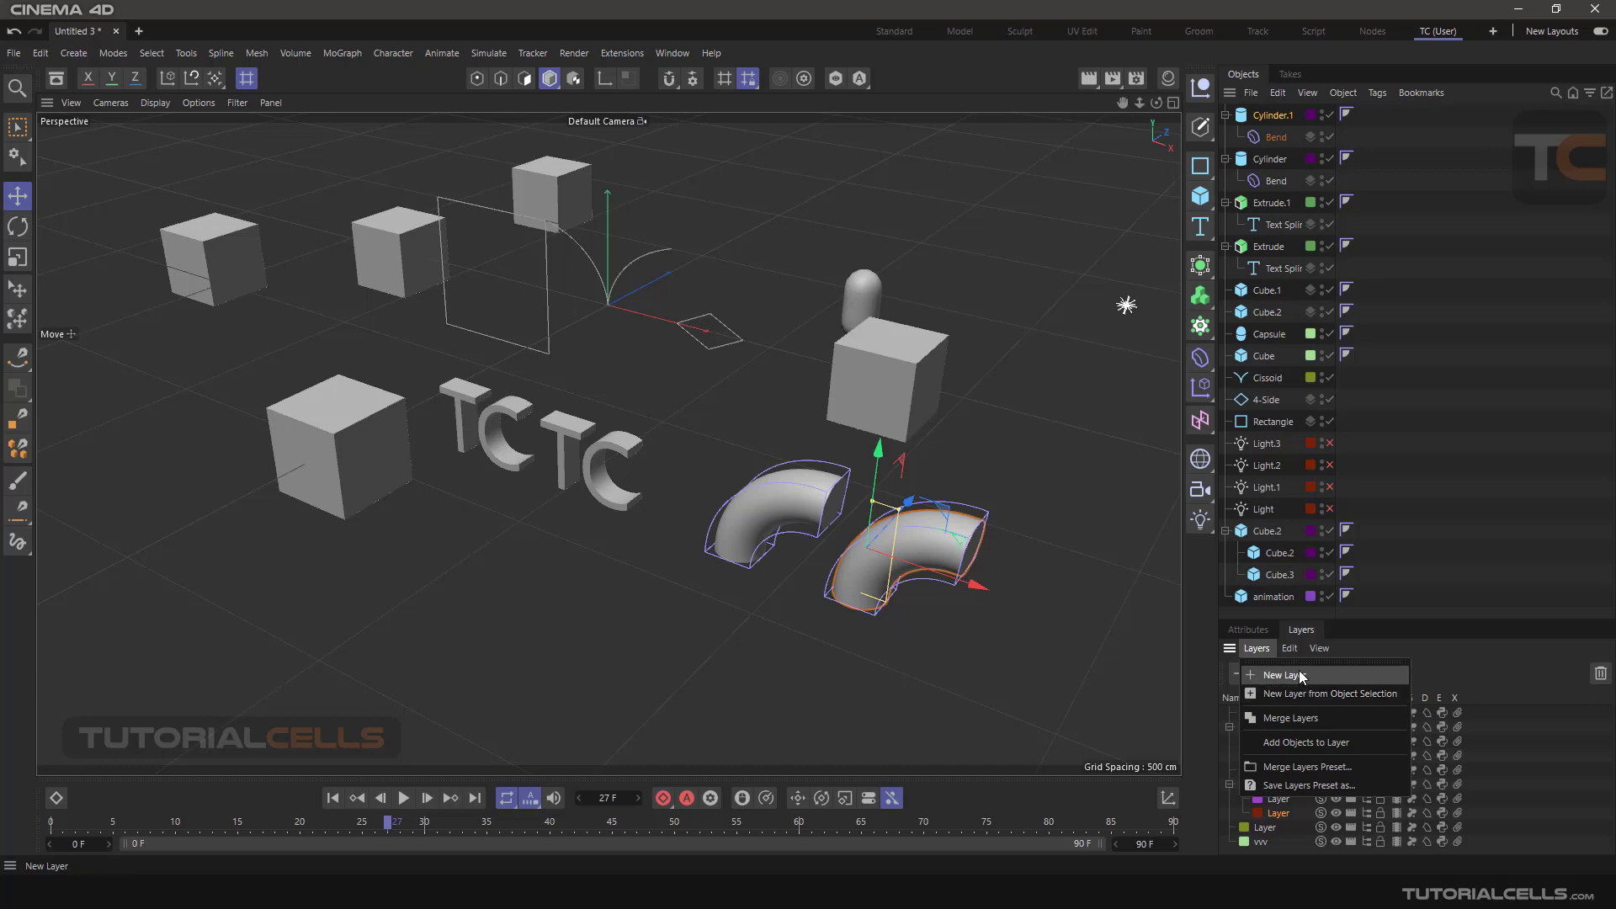
click(1289, 648)
click(1313, 310)
right_click(1310, 310)
mouse_move(1361, 321)
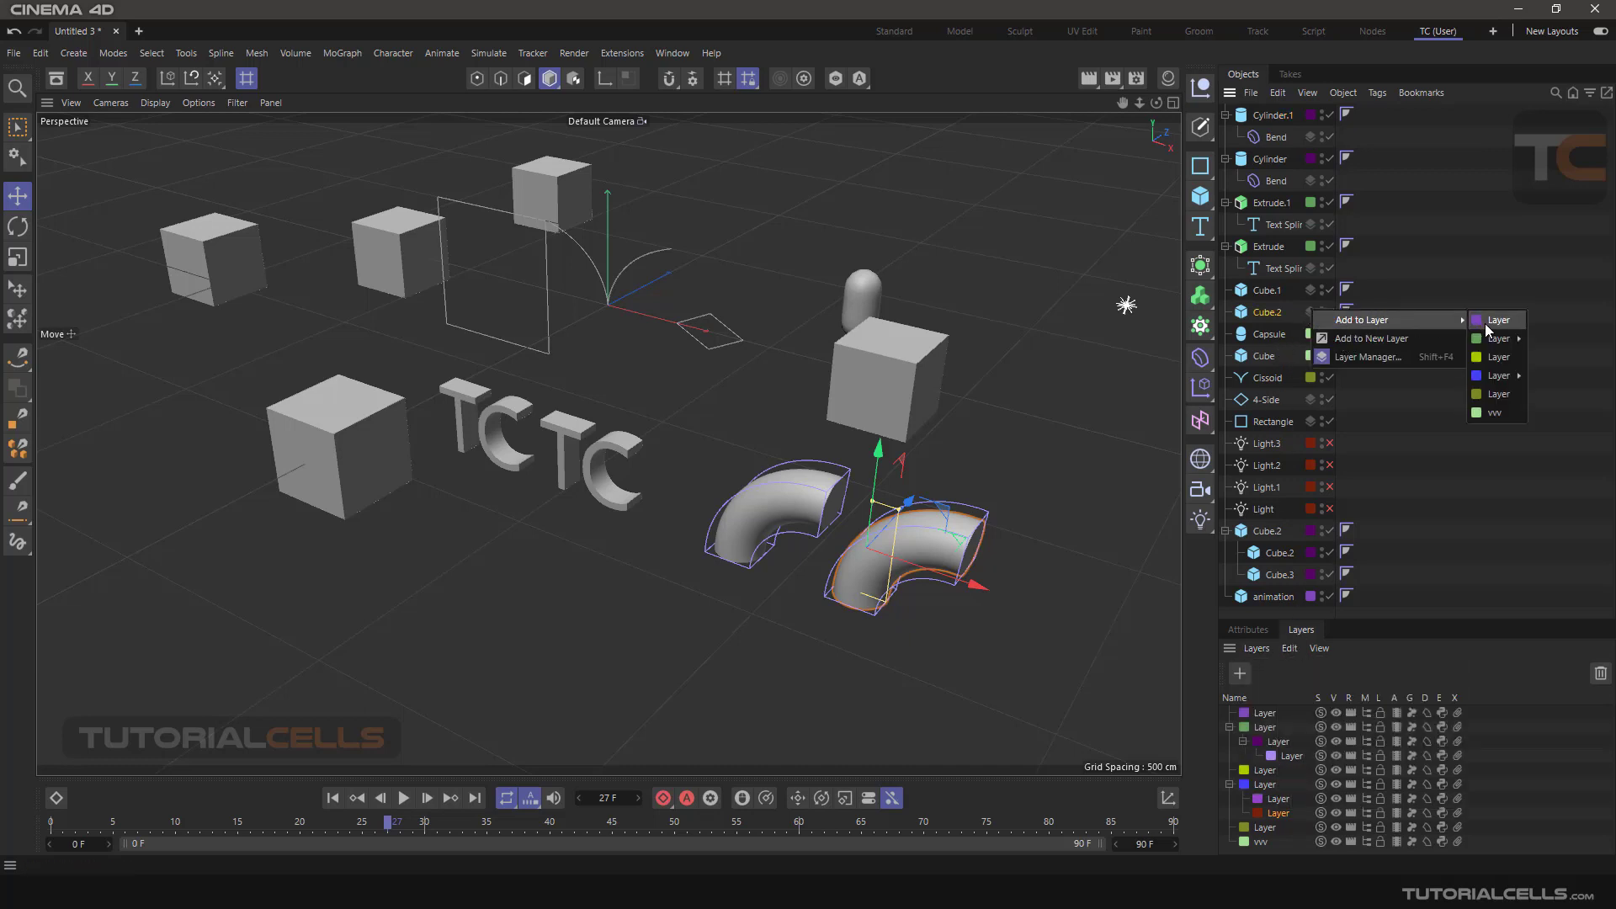
click(1255, 650)
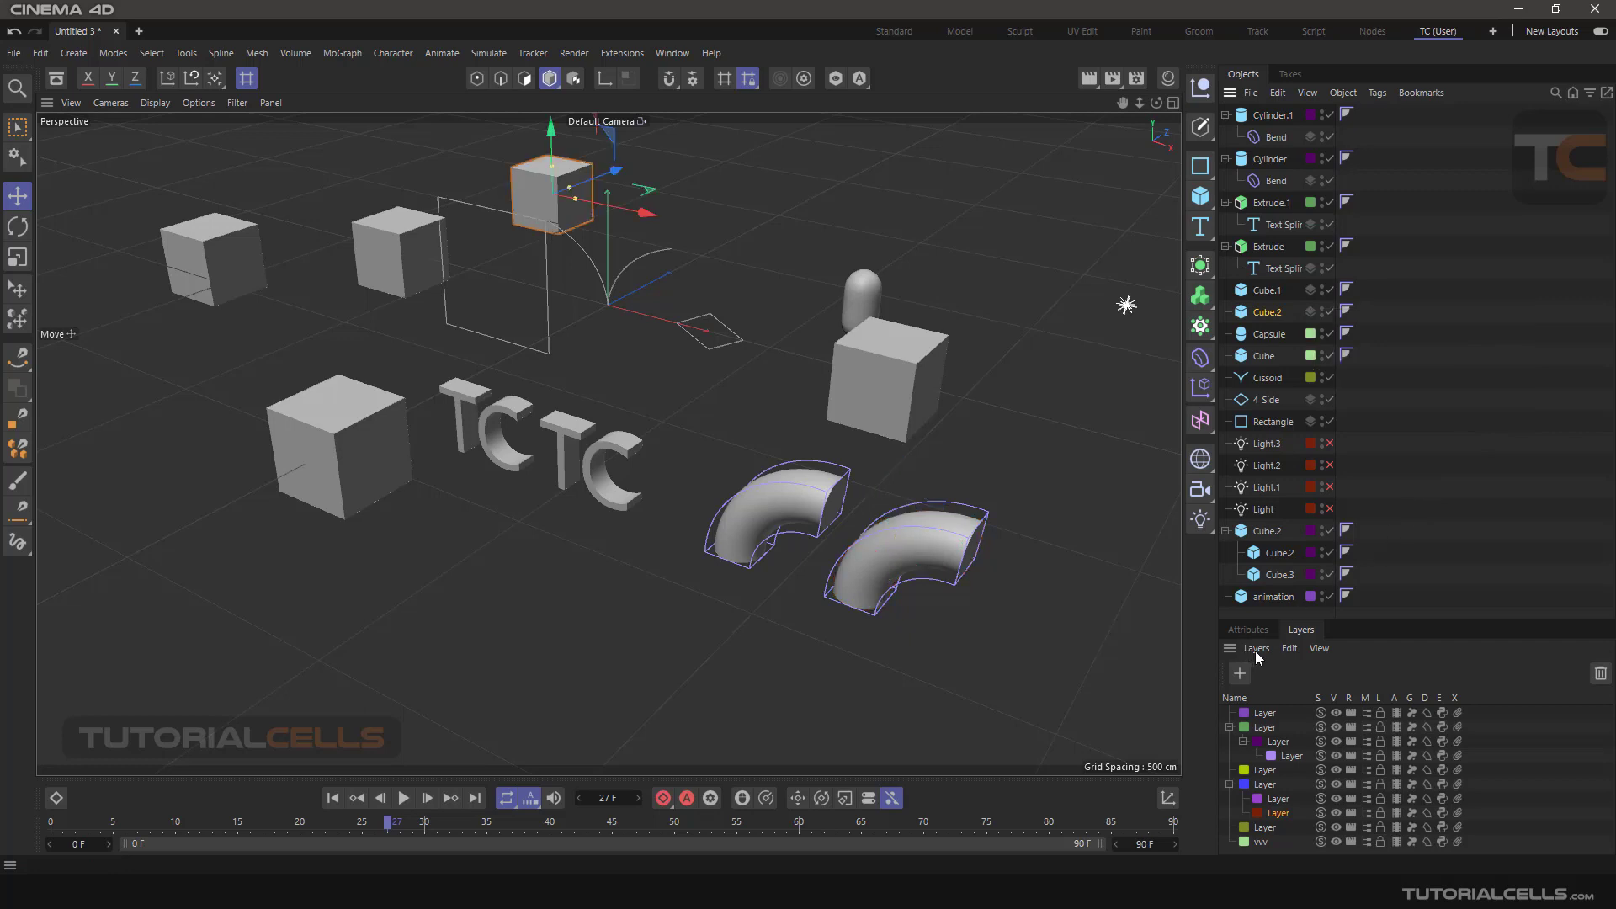
click(1255, 650)
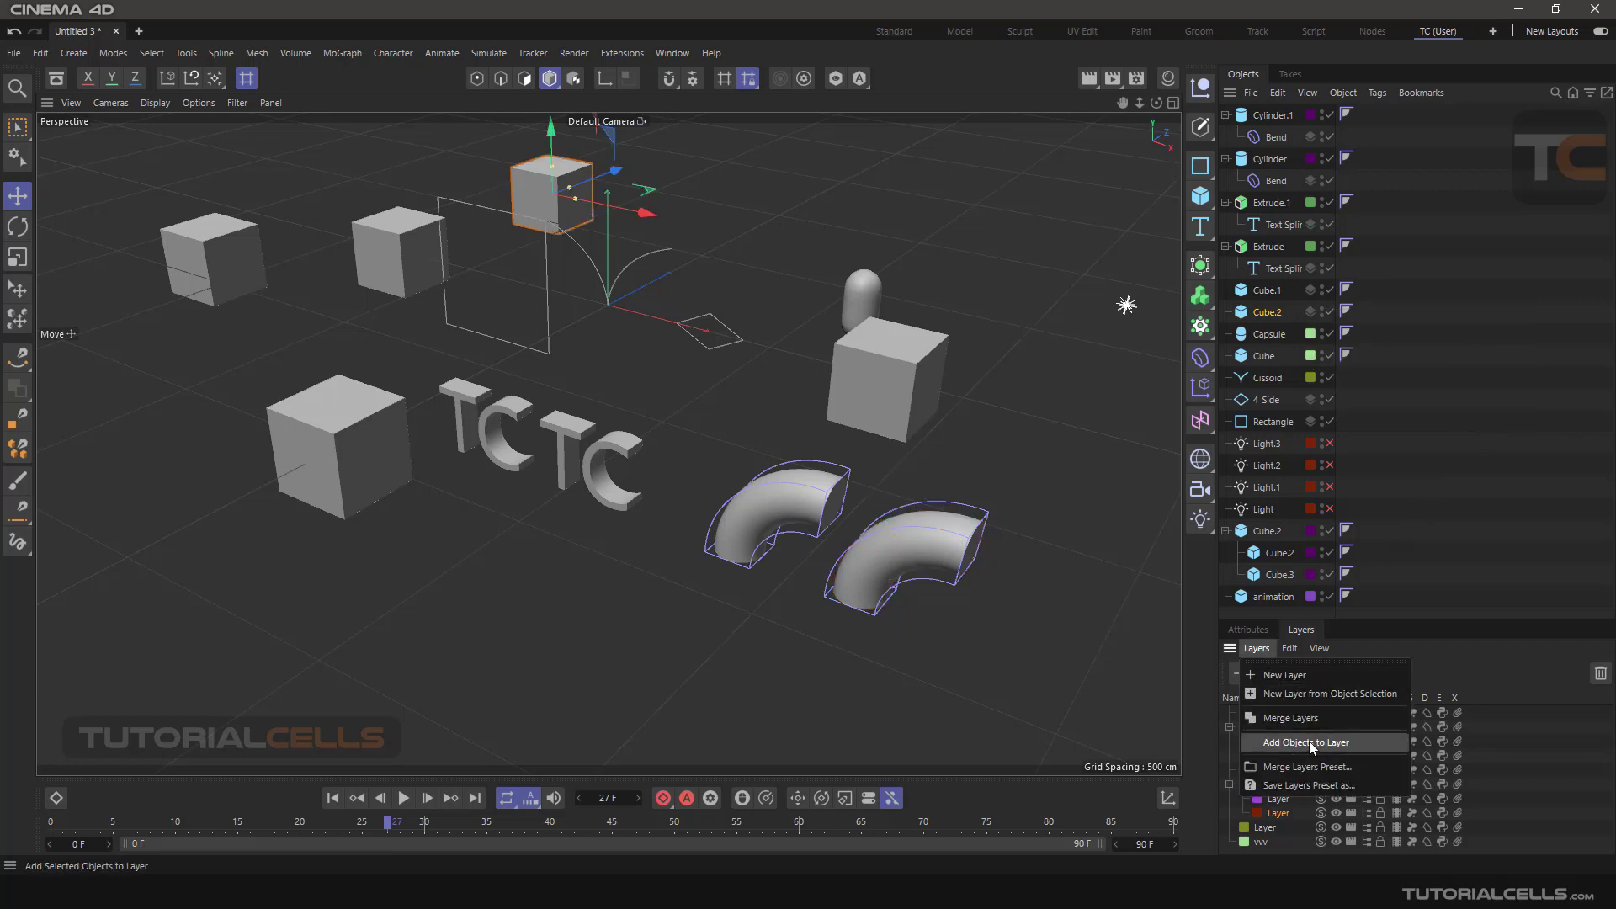
click(1501, 734)
click(1271, 400)
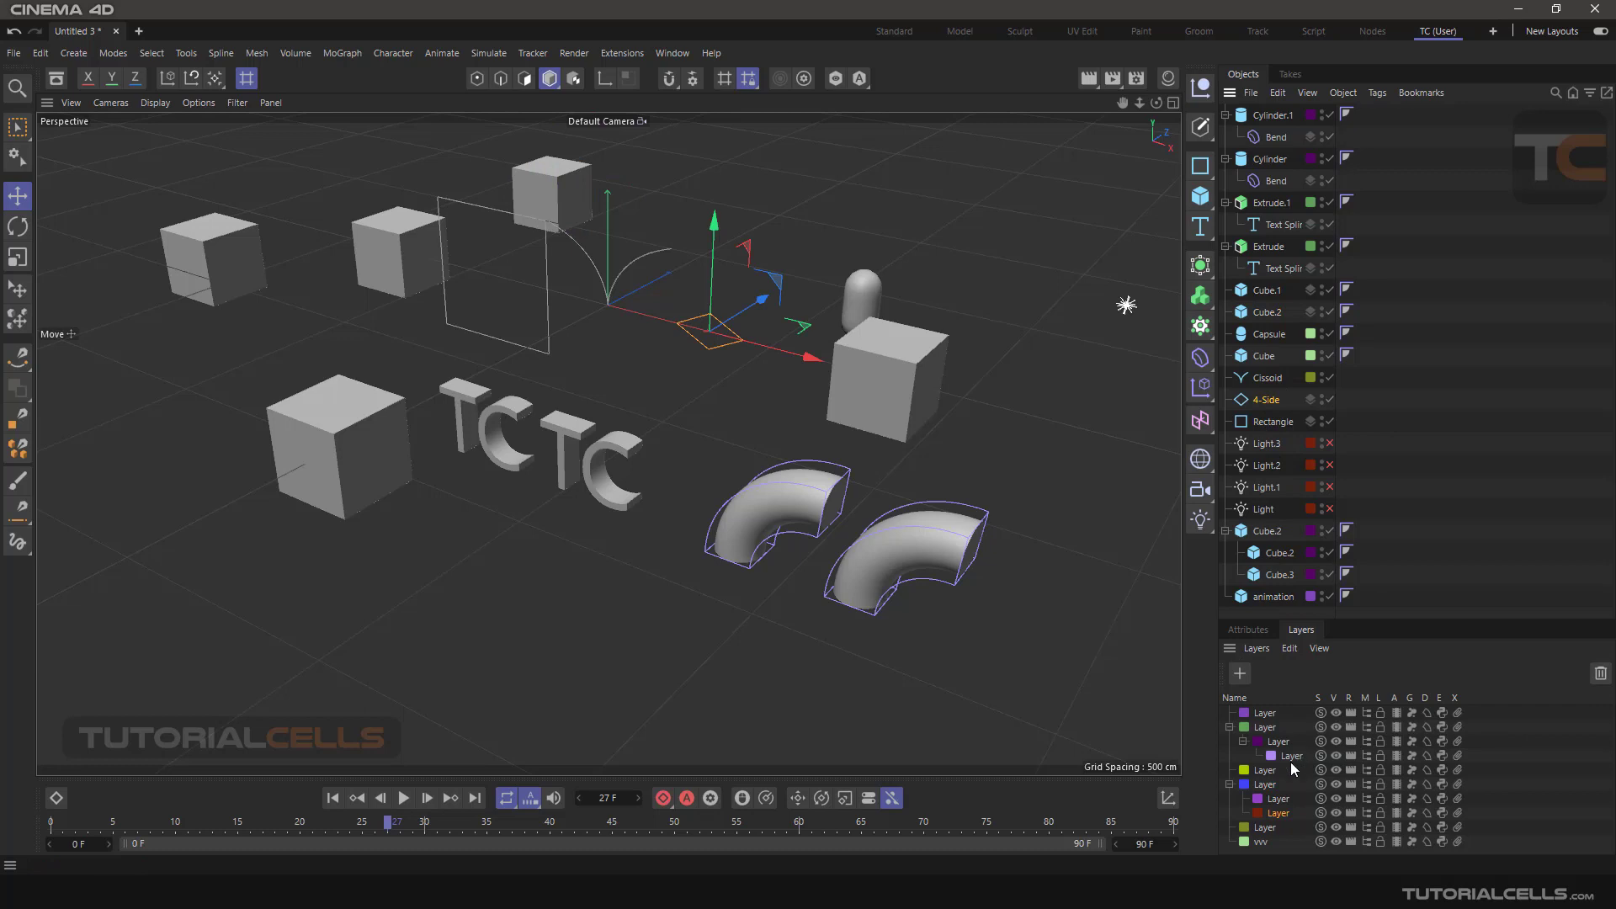
Step: Assign the selected 4-Side spline to the red layer via Add Objects to Layer, then open Edit
click(1256, 649)
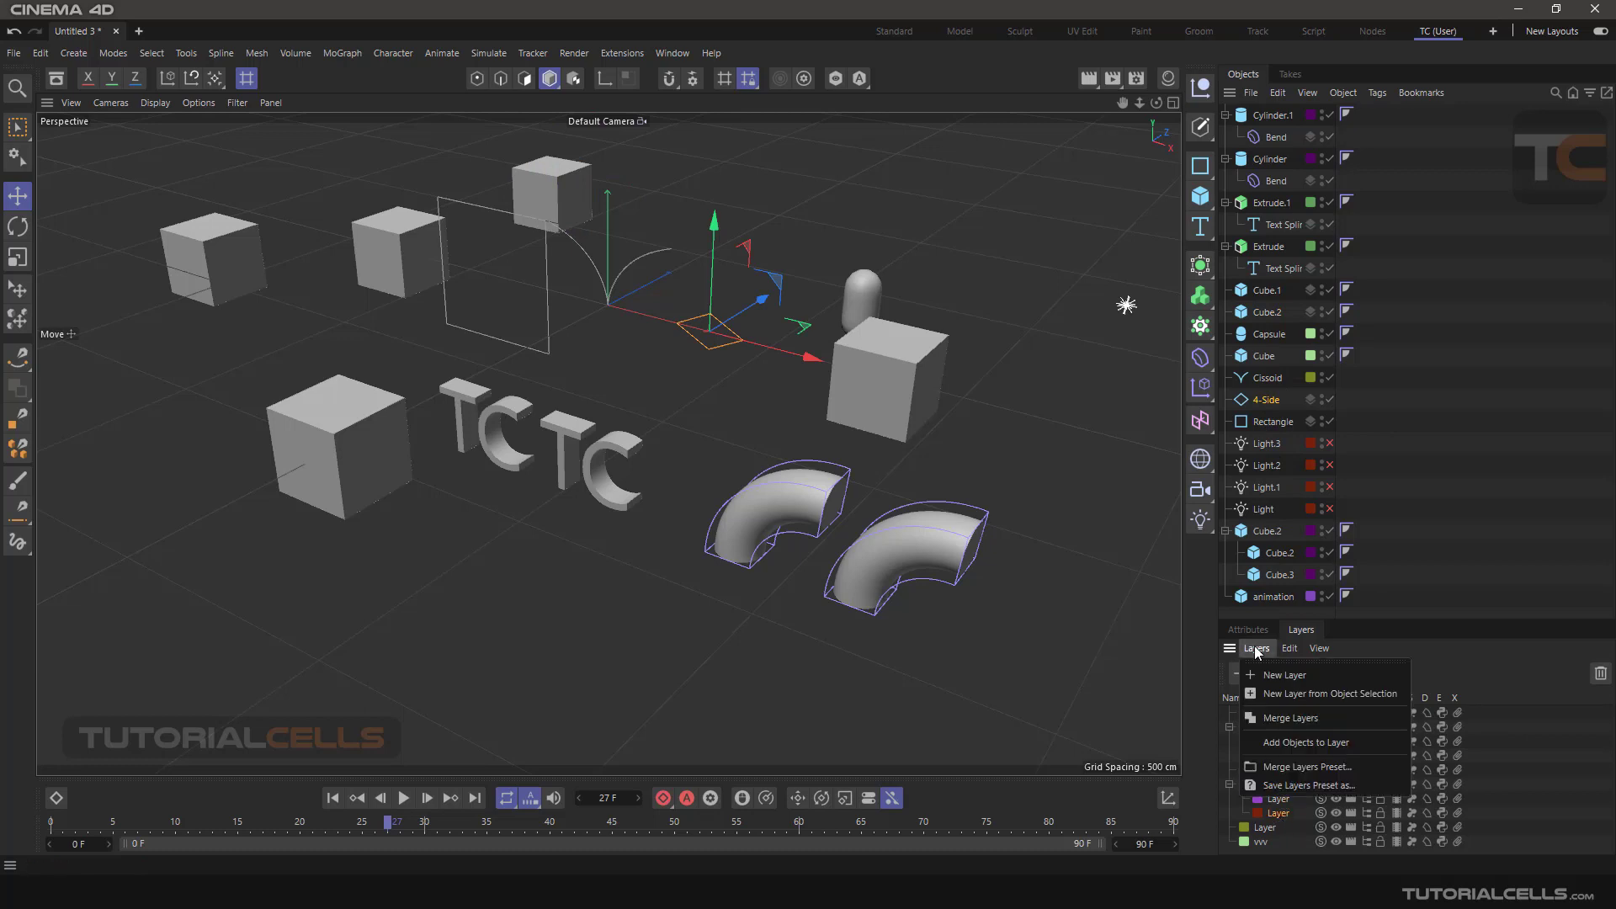
click(1291, 742)
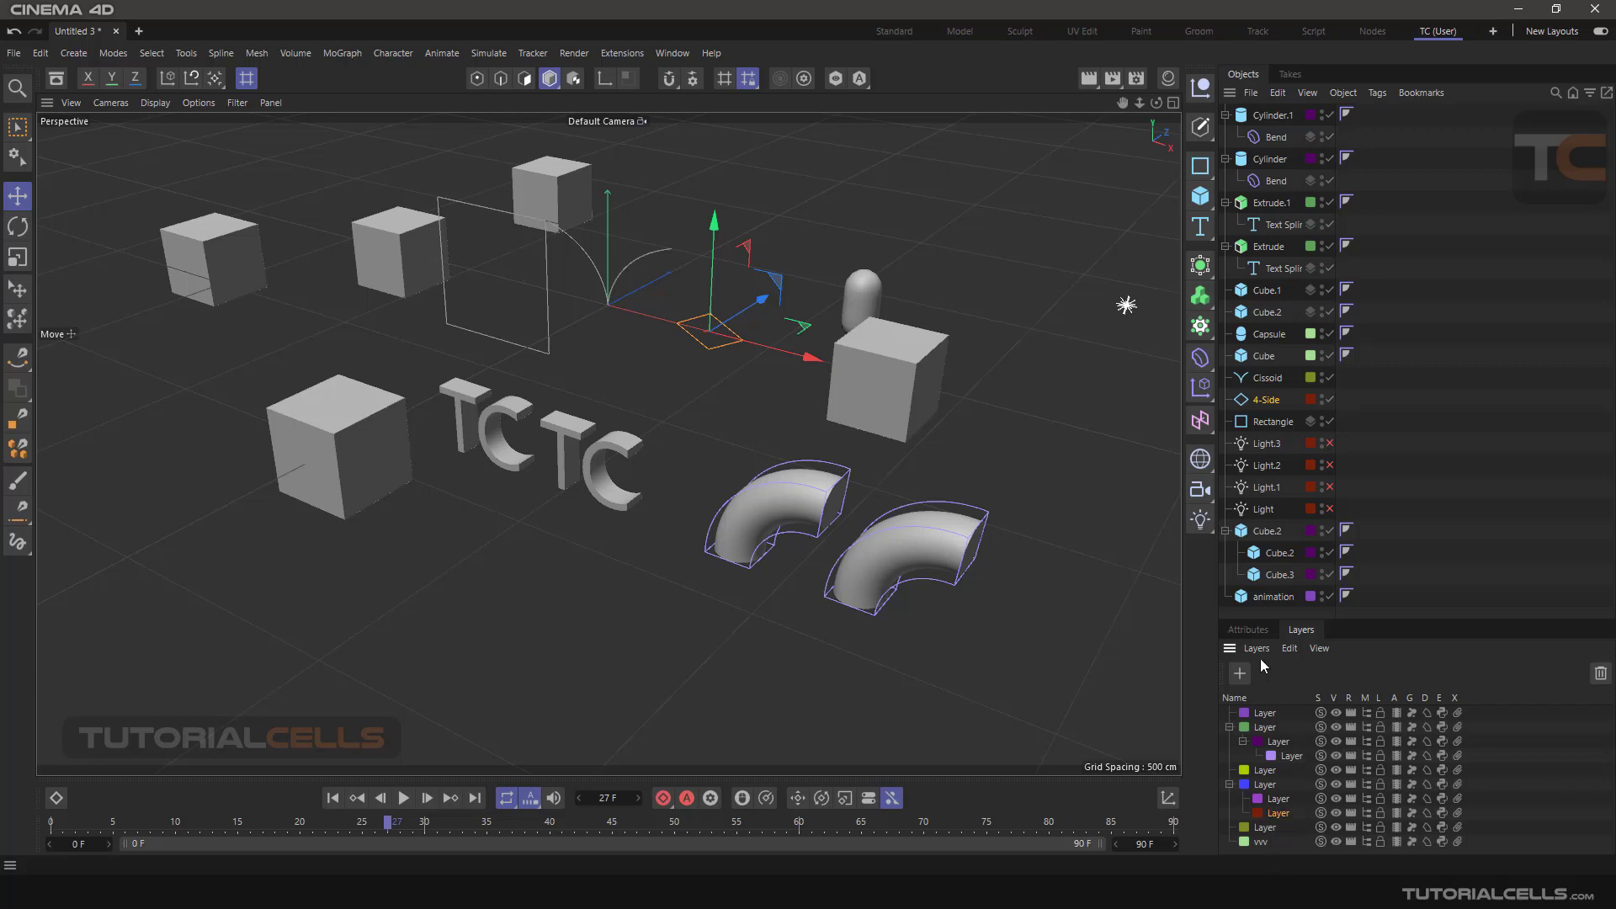
click(1289, 649)
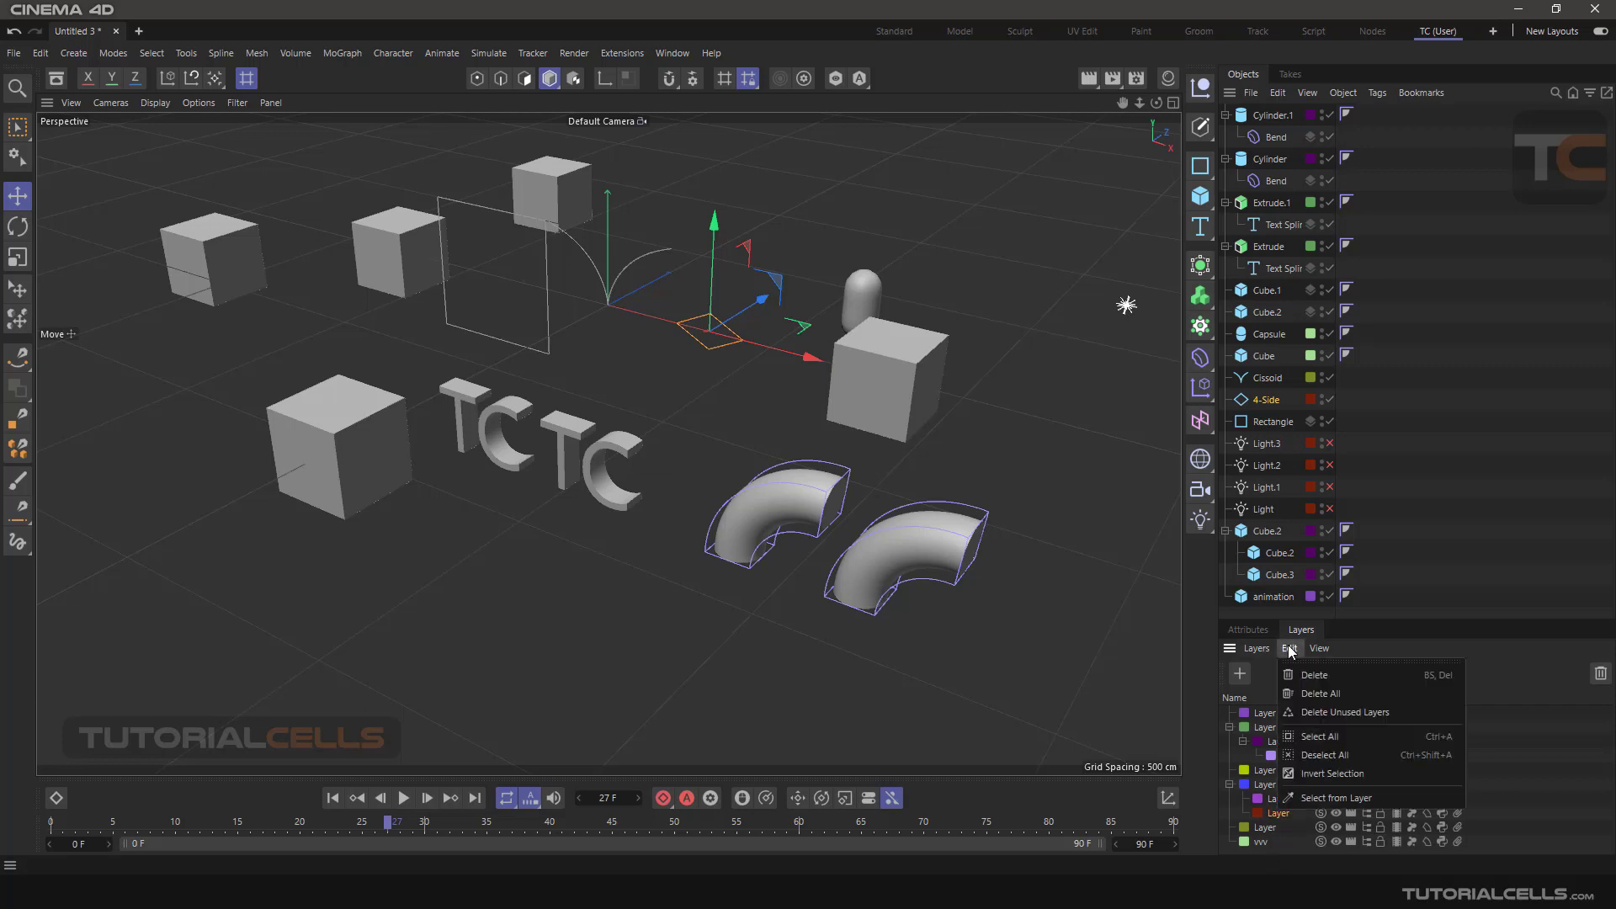
Step: Delete the red layer and all unused layers, then move the remaining nested layer out below vvv
click(1338, 680)
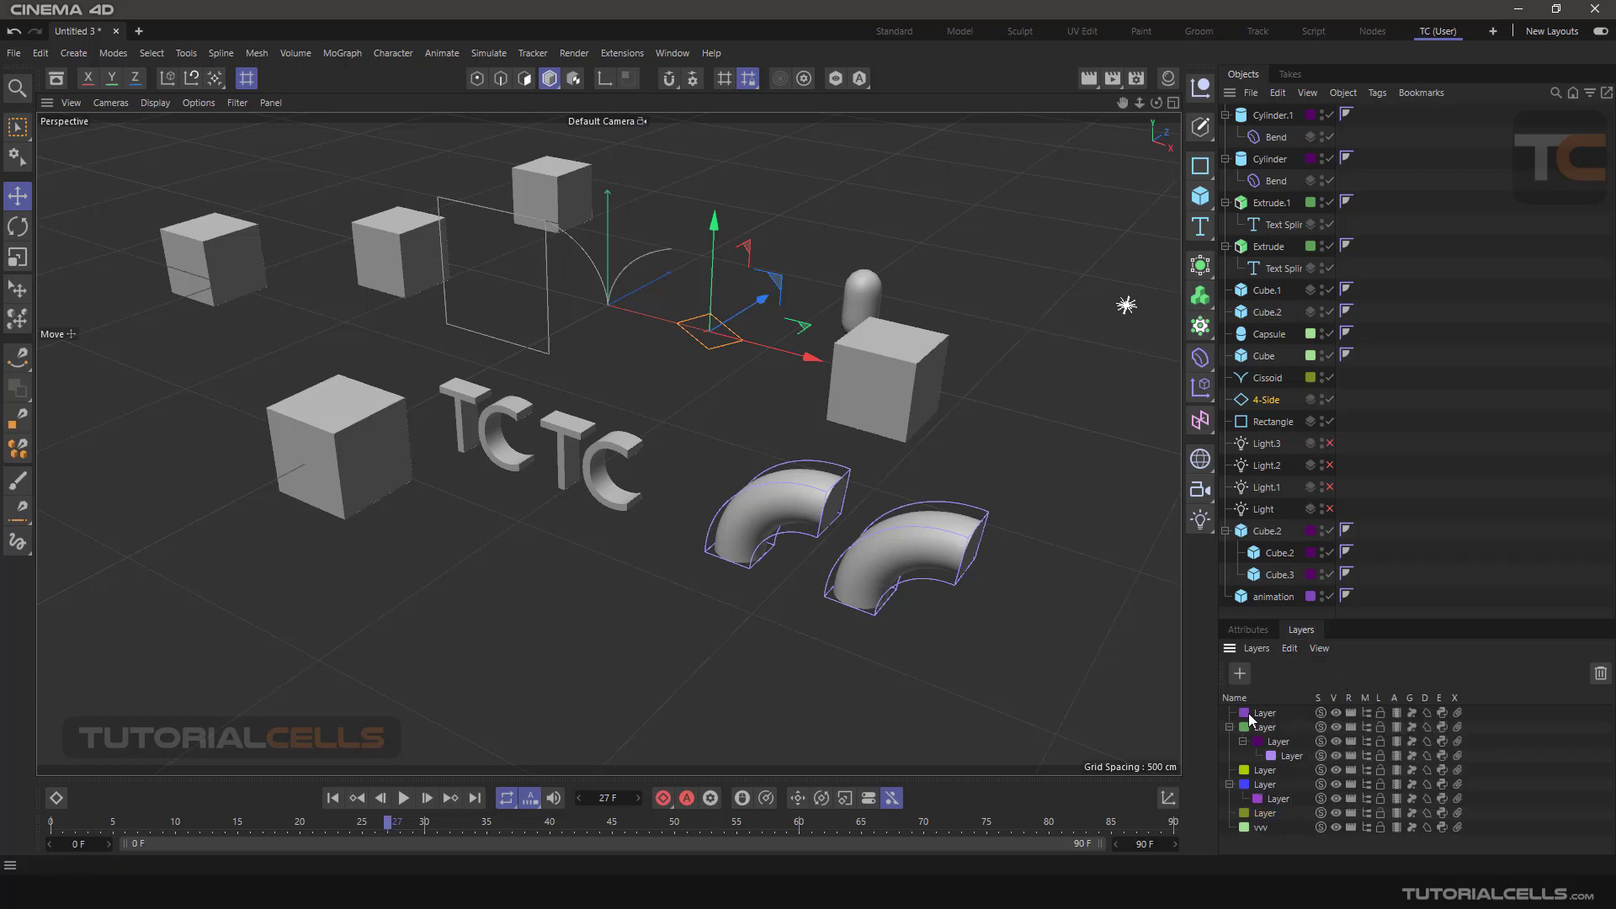
click(1286, 649)
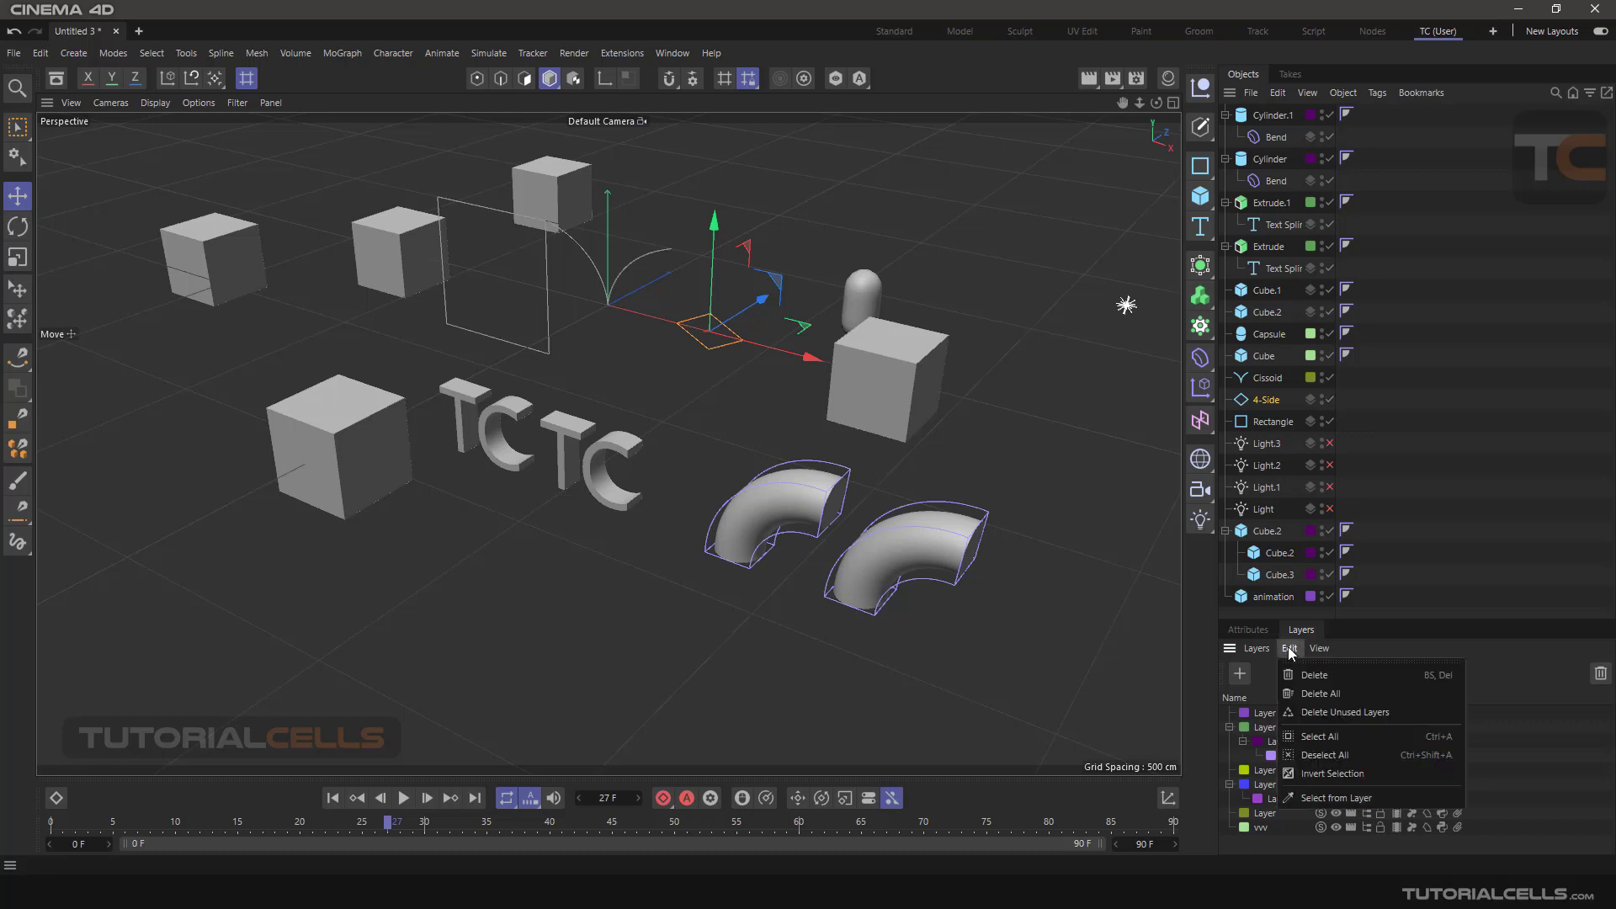
click(1345, 716)
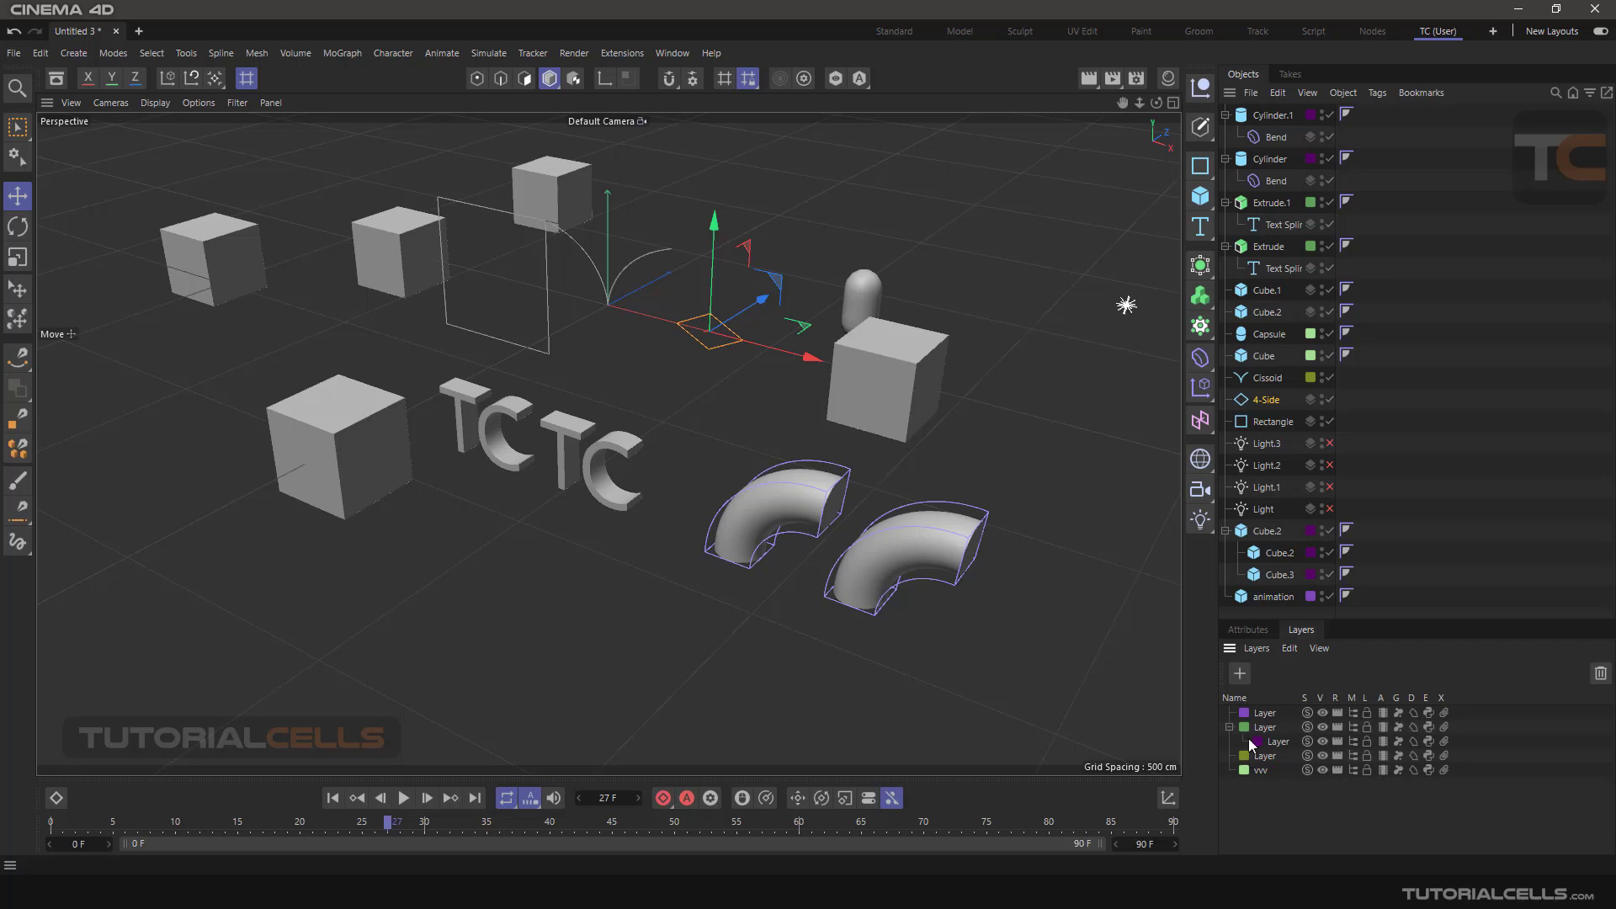
mouse_move(1265, 758)
mouse_down()
mouse_move(1263, 795)
mouse_move(1259, 776)
mouse_up()
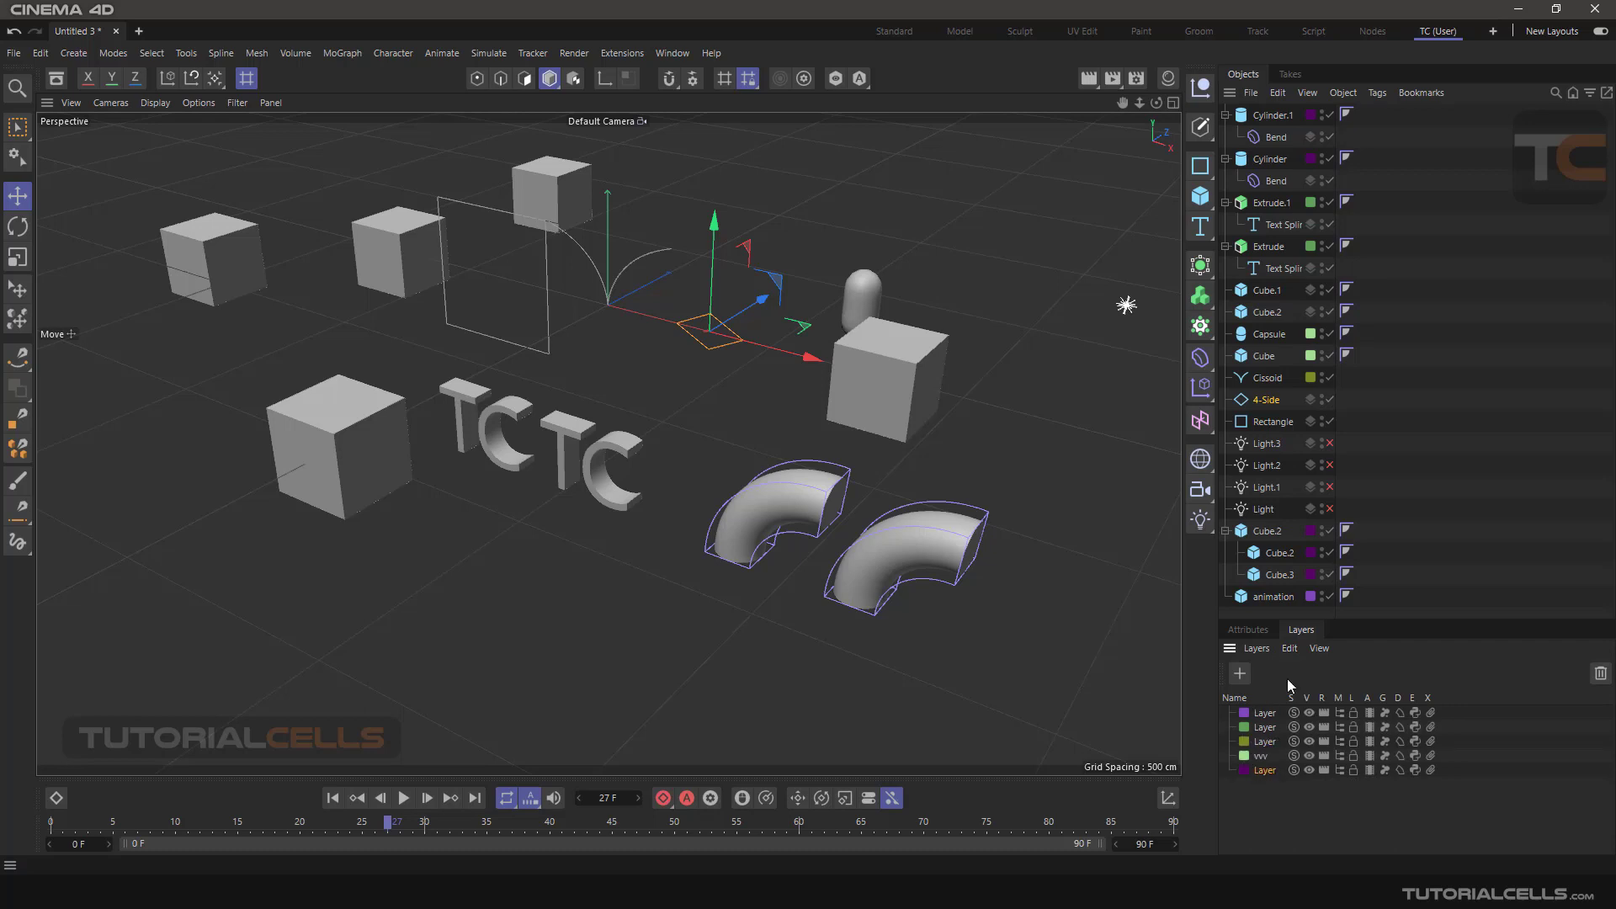
click(1290, 648)
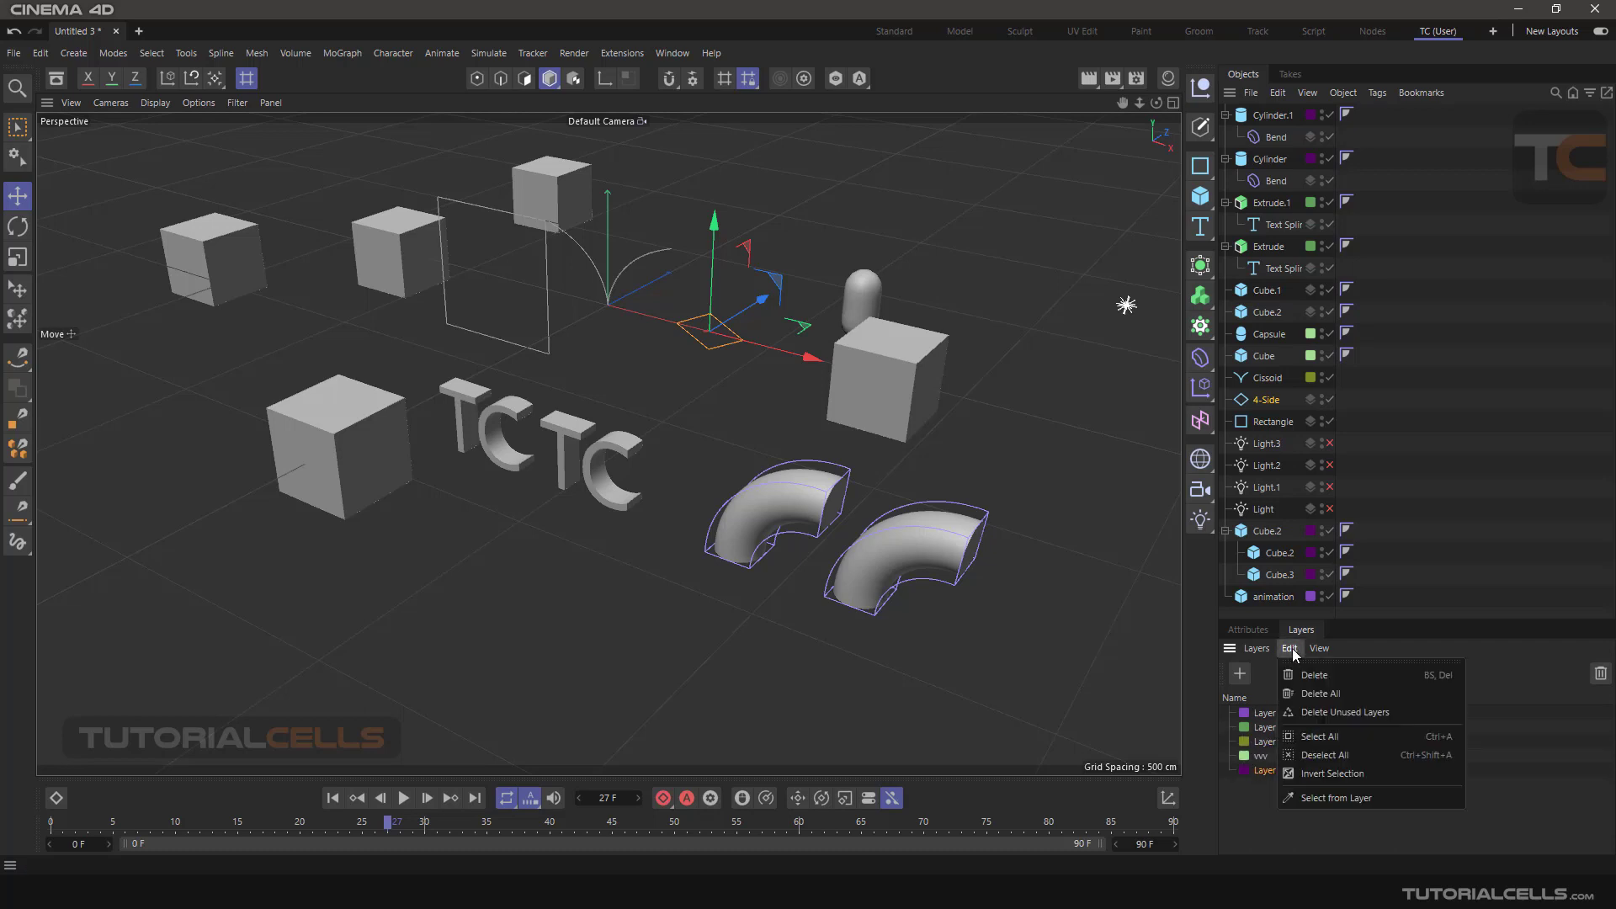
Step: Select all layers with Edit > Select All
click(1355, 737)
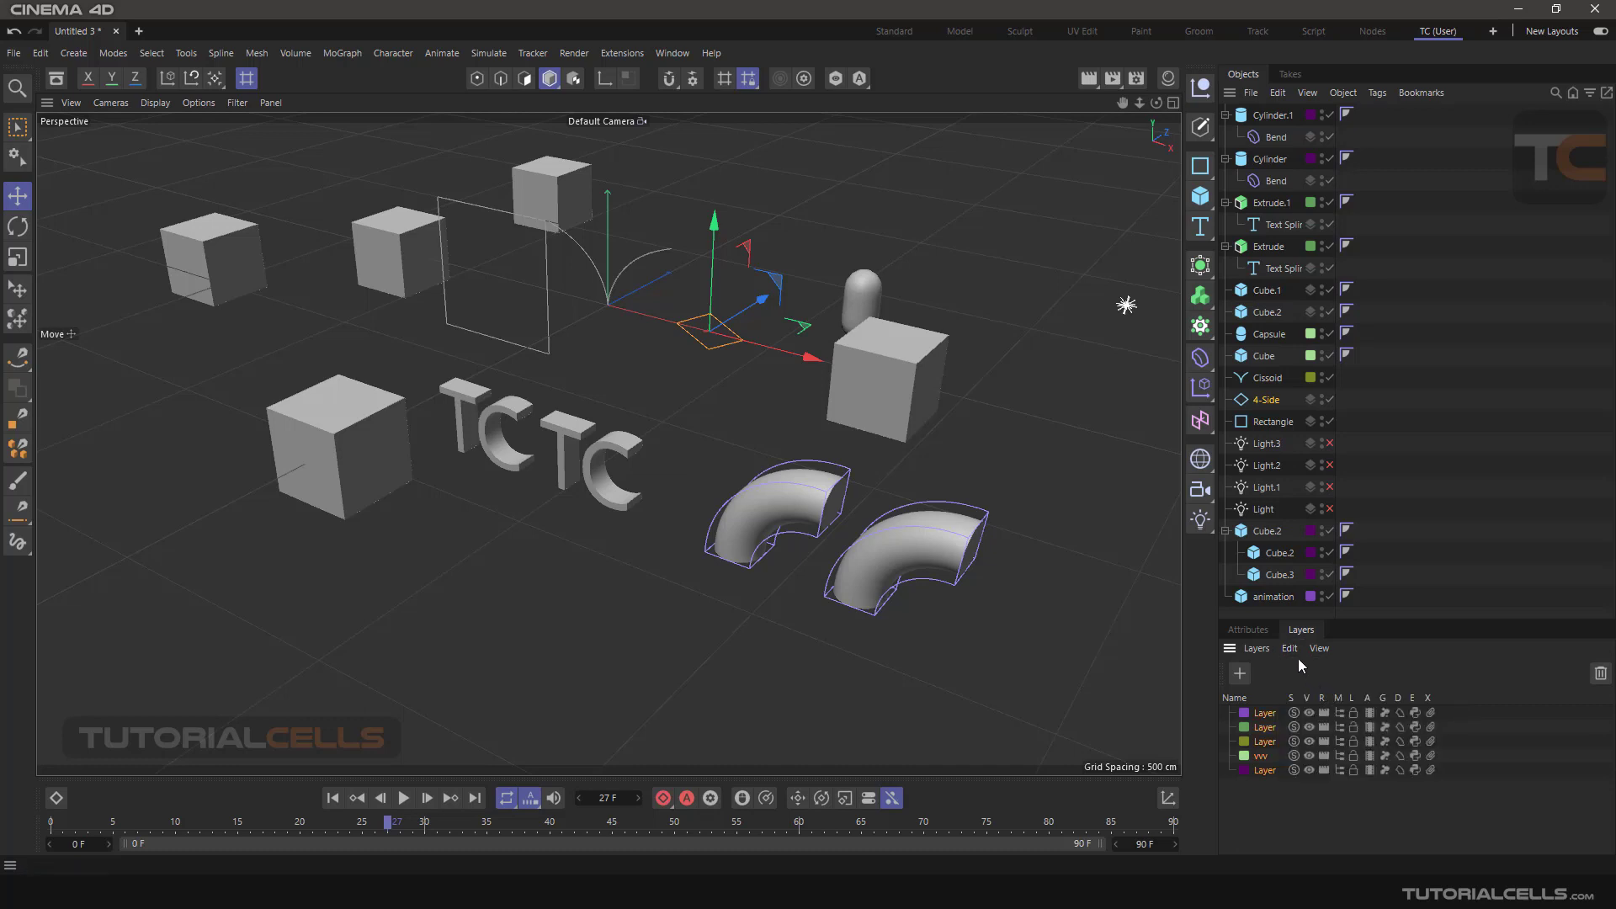
click(1289, 650)
click(1325, 751)
click(1289, 650)
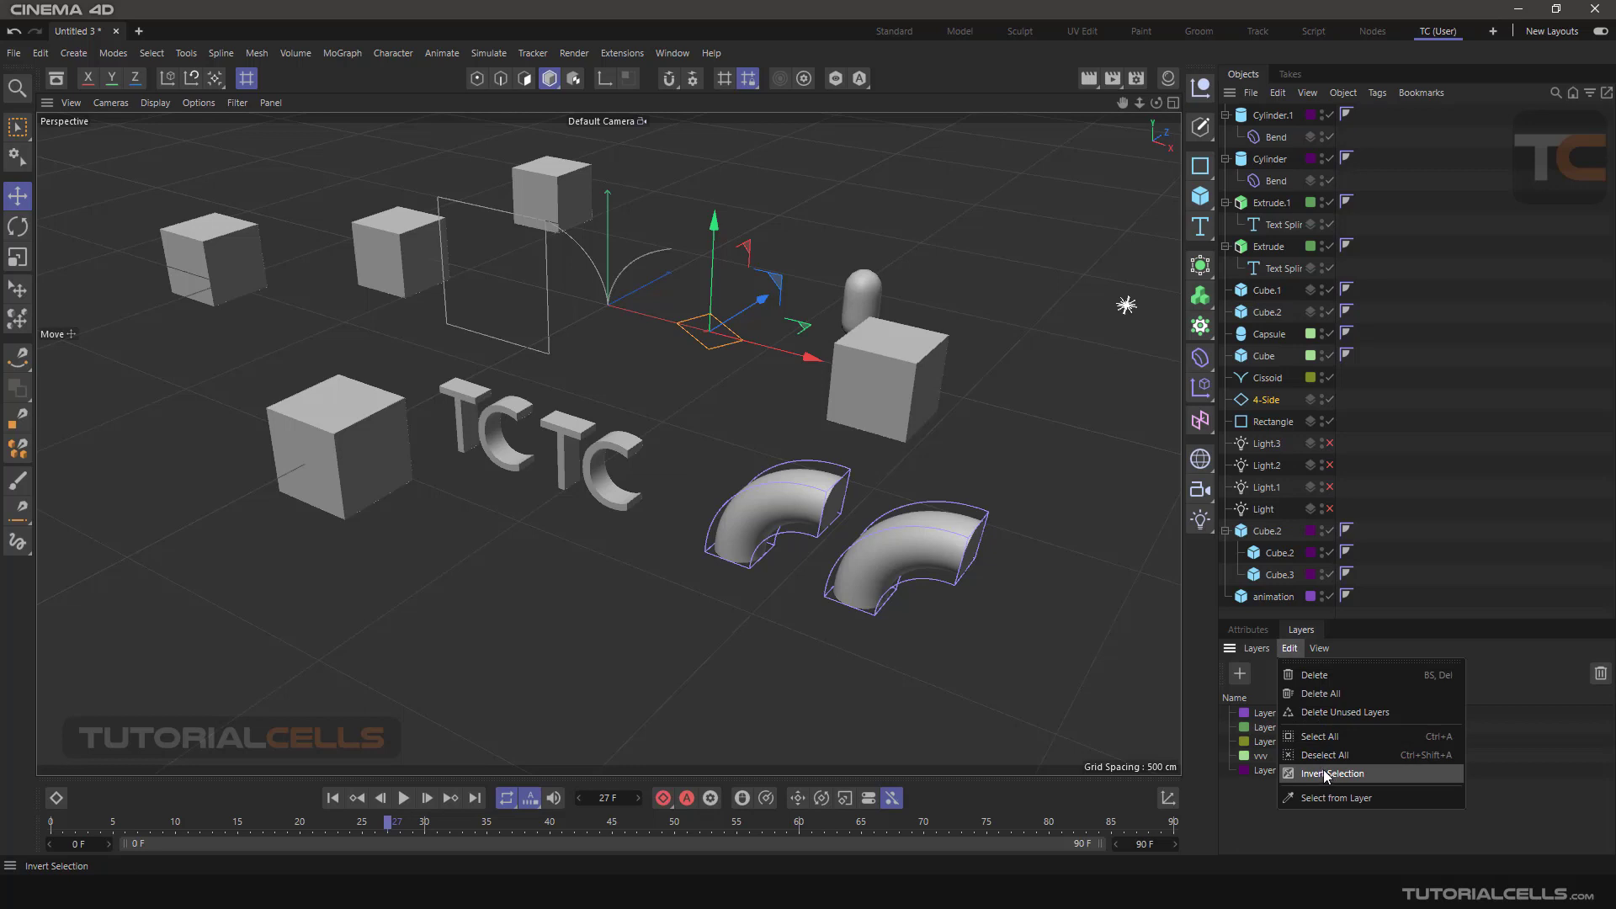
click(1251, 790)
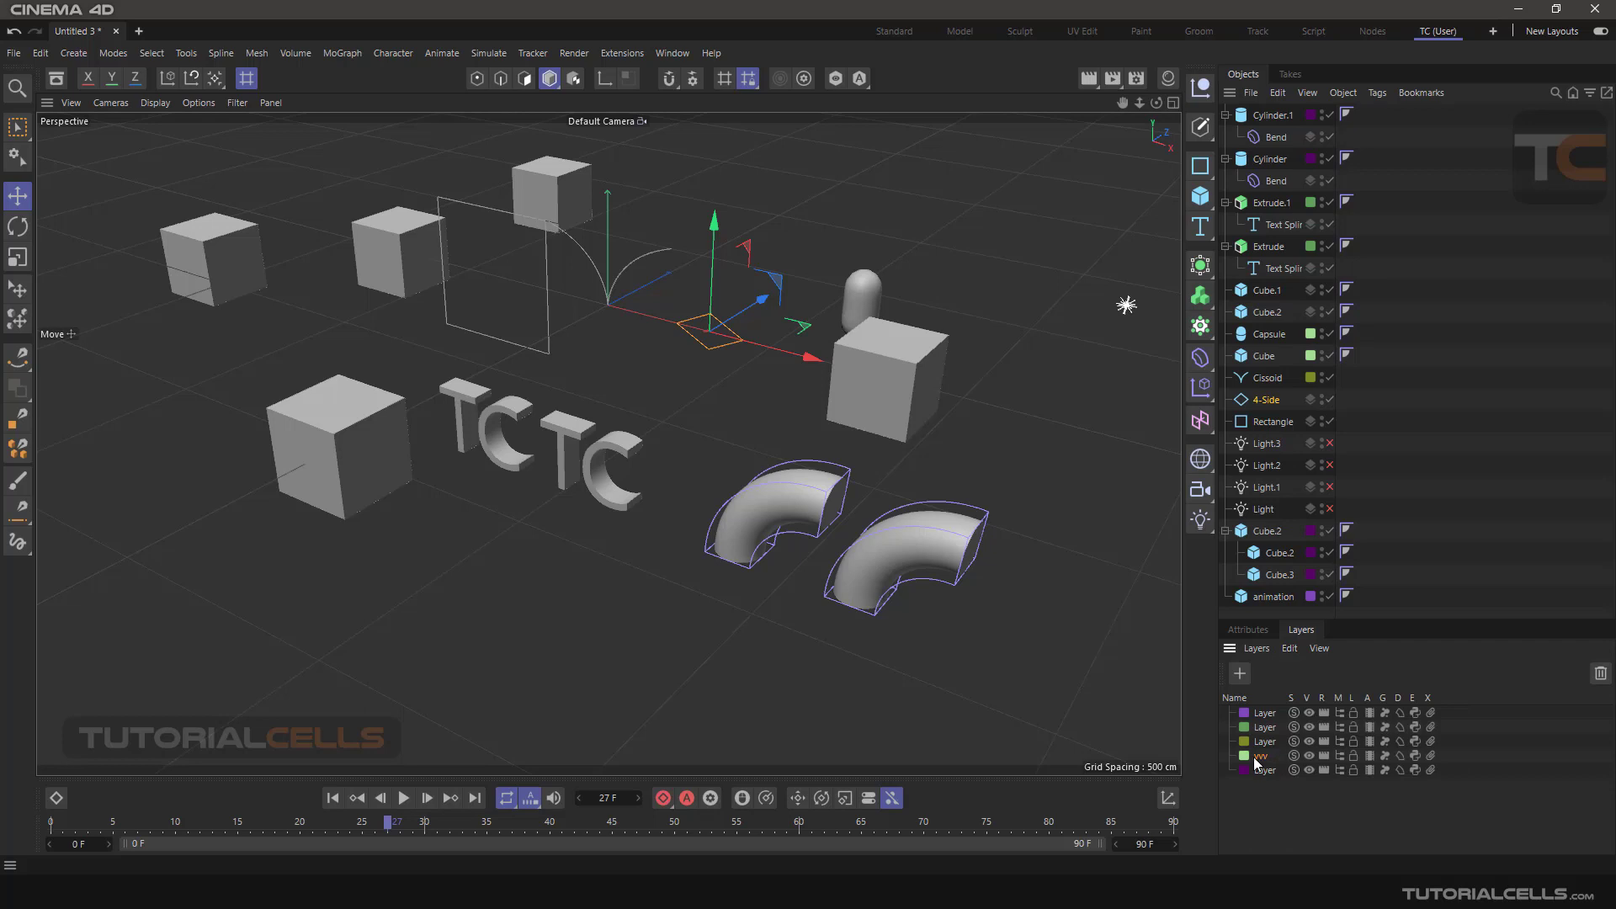
Step: Invert the layer selection so the four layers other than vvv are selected
click(1289, 648)
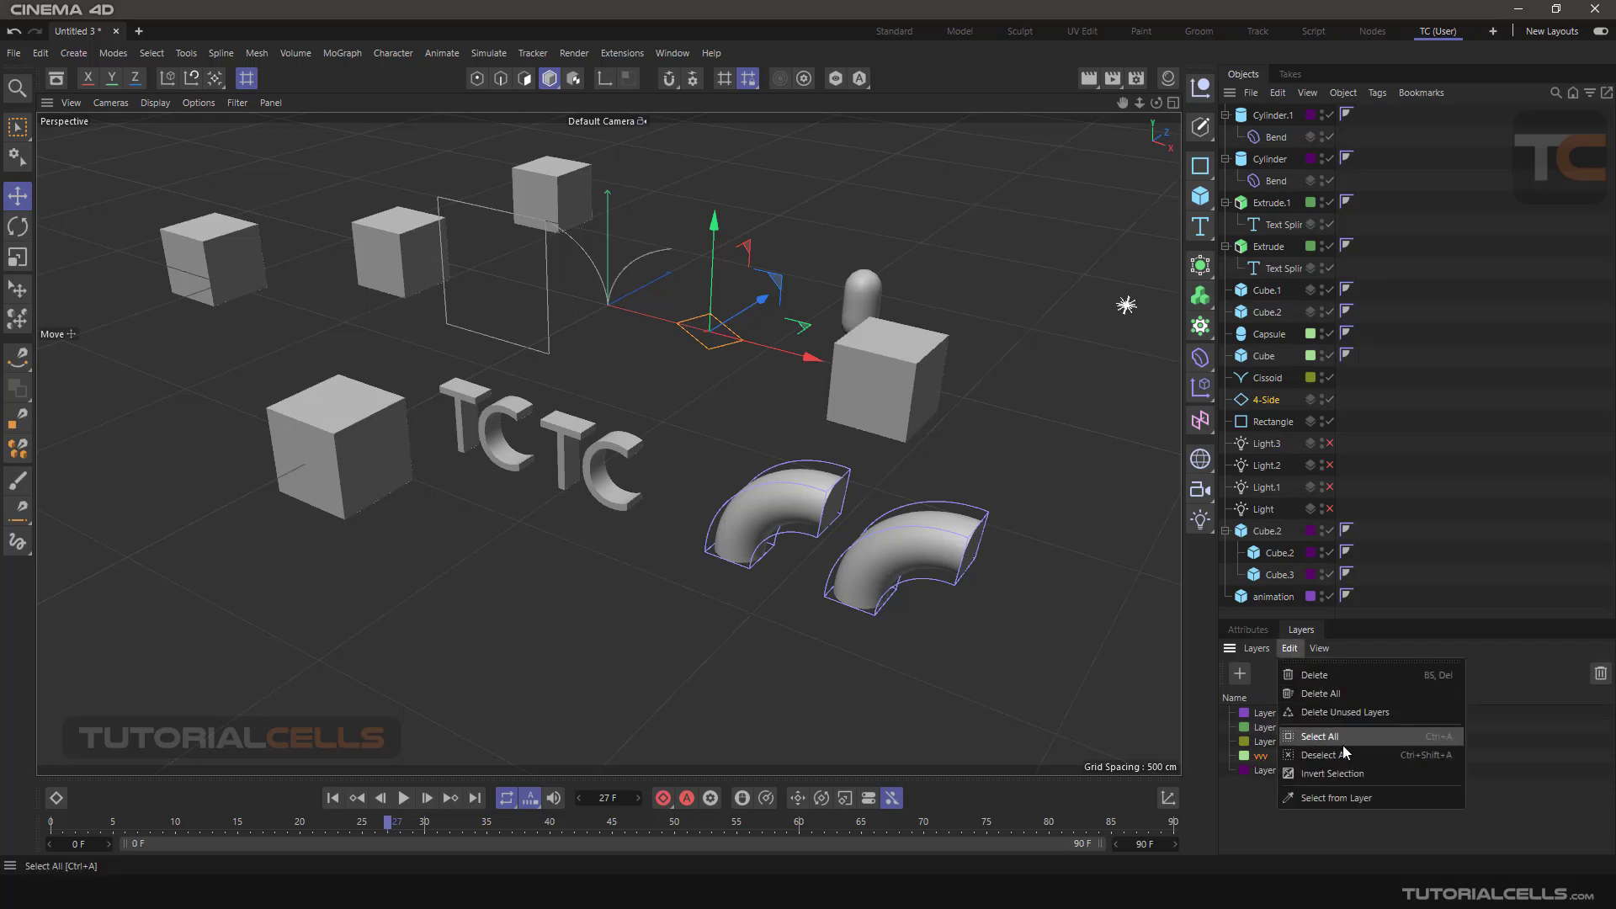
click(1341, 775)
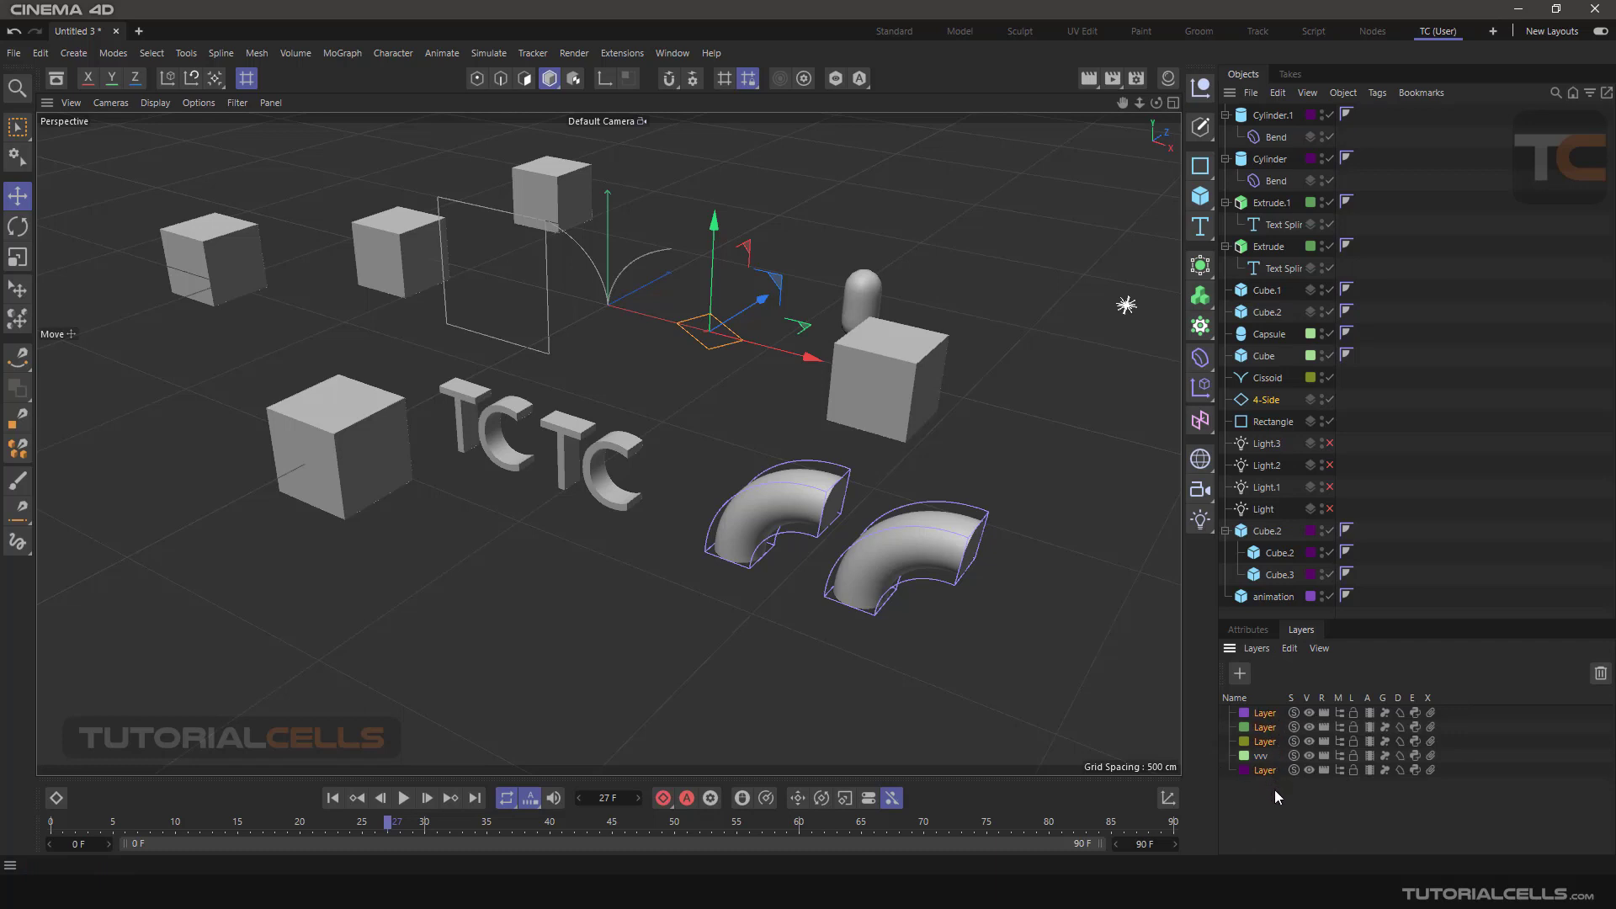
click(1291, 648)
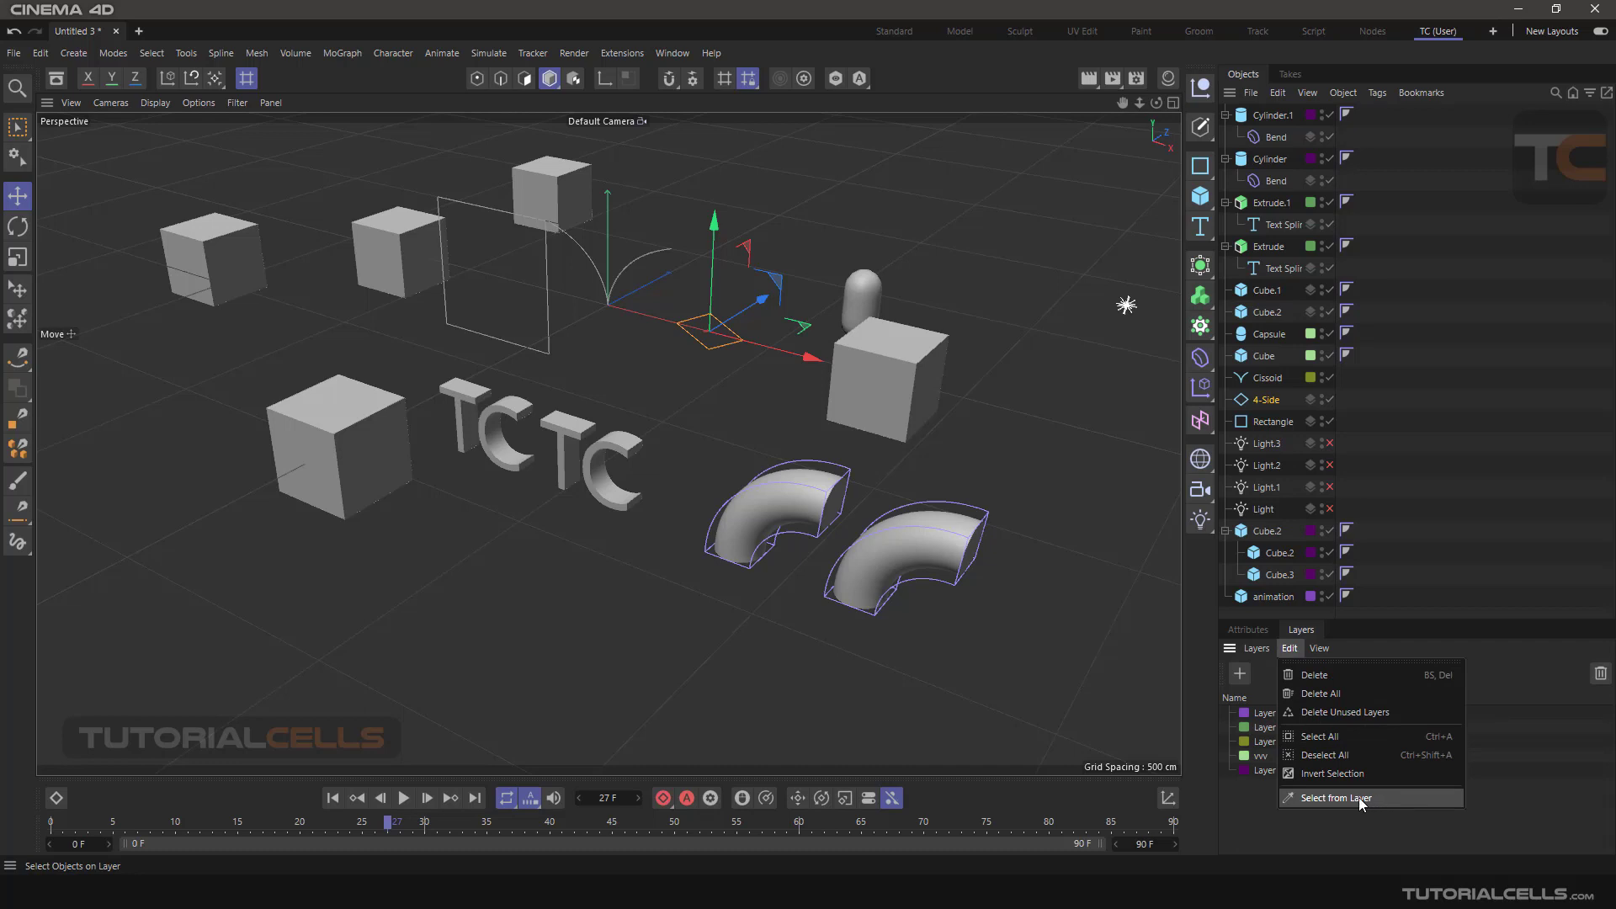
Step: Select the vvv layer's objects with Select from Layer and move Capsule and Cube up-right
click(1320, 804)
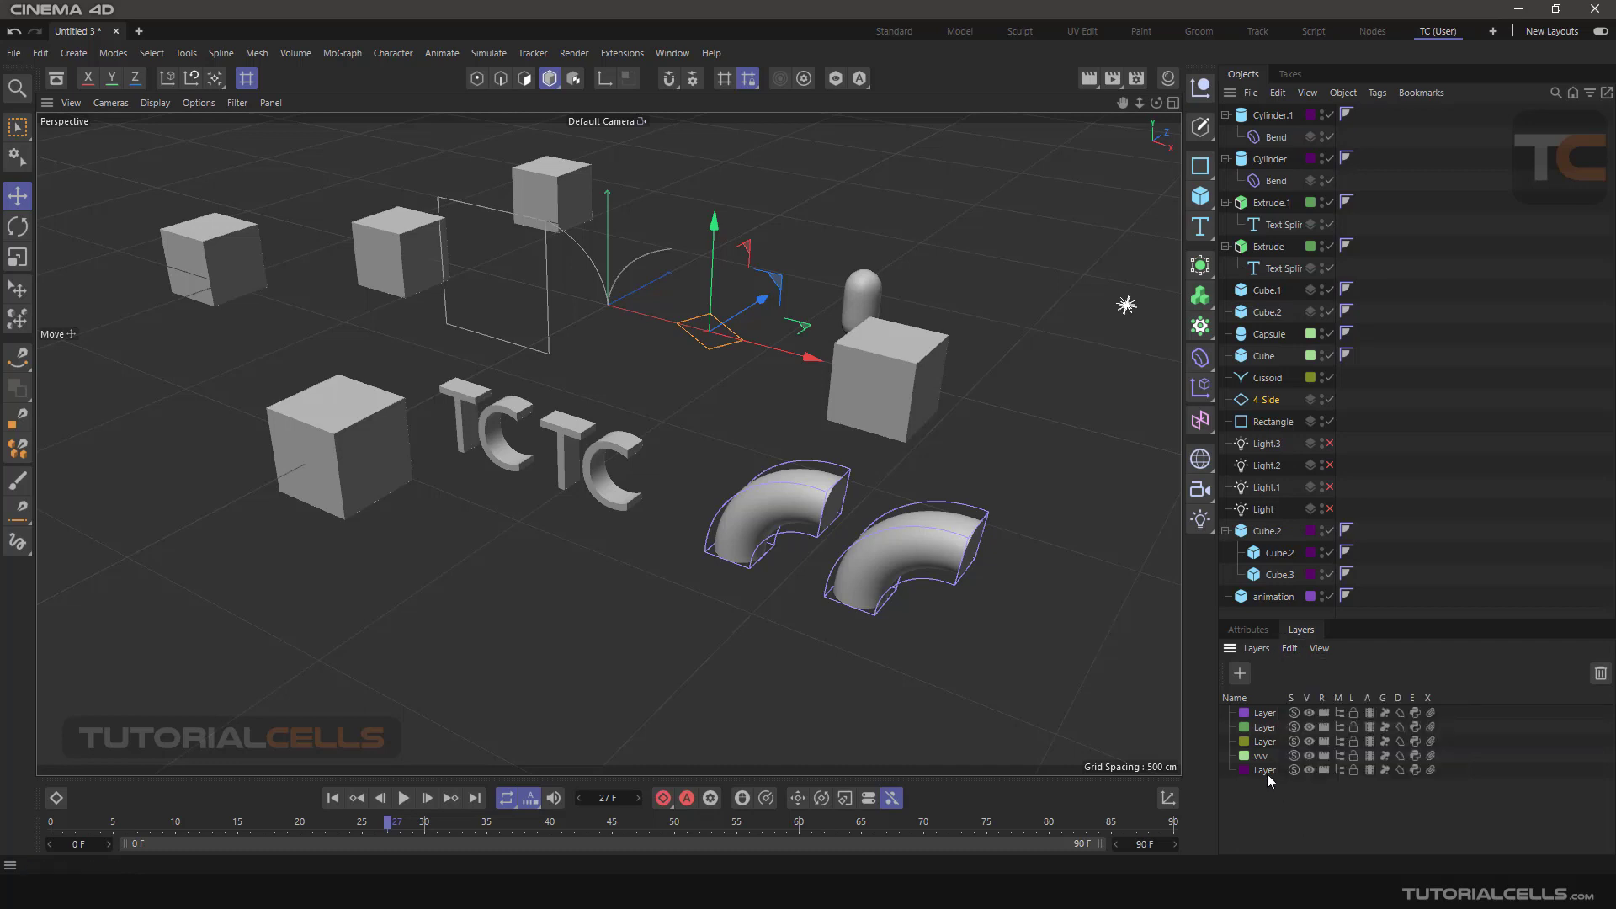
click(1264, 757)
click(1288, 651)
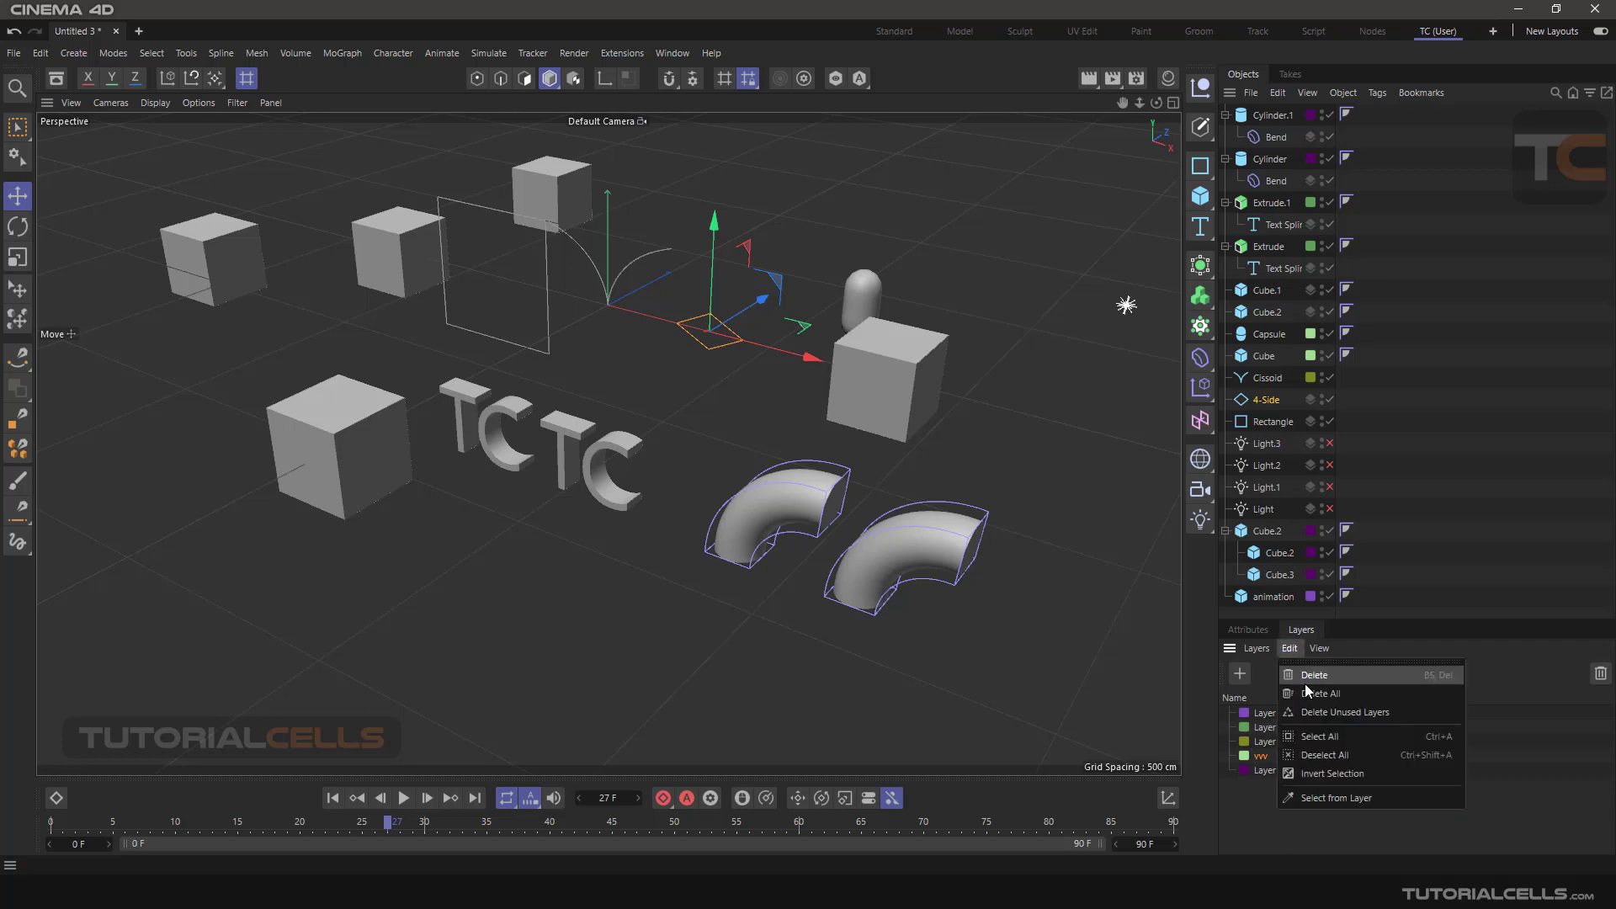
click(1332, 801)
drag(611, 284, 717, 213)
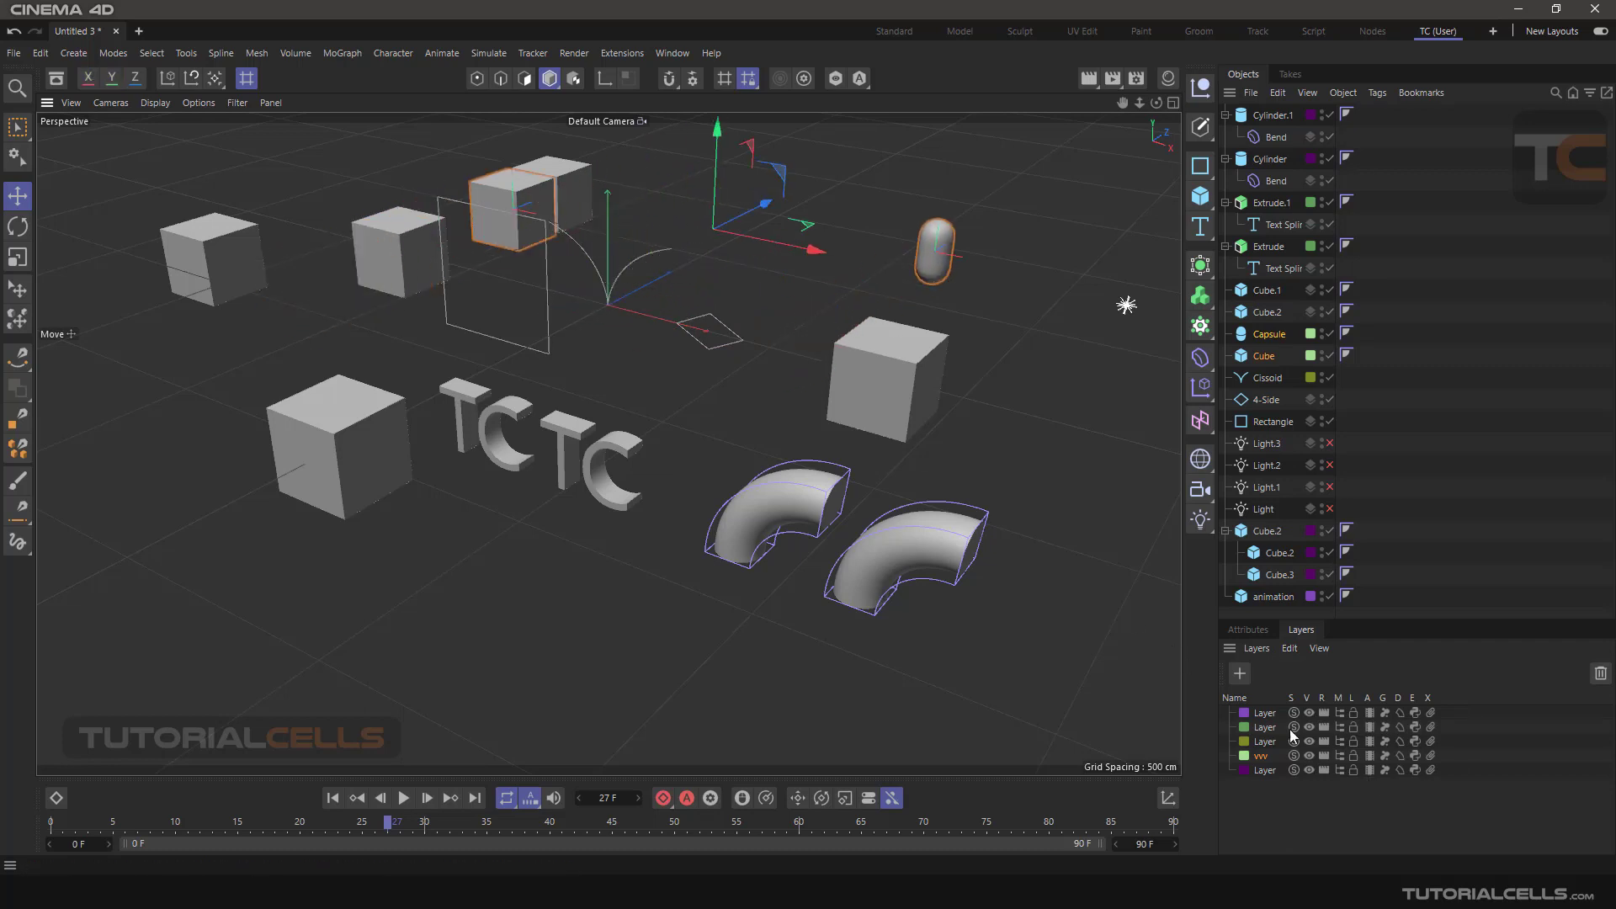
Step: Select the third layer's objects and move the Cissoid up and to the right
click(1288, 648)
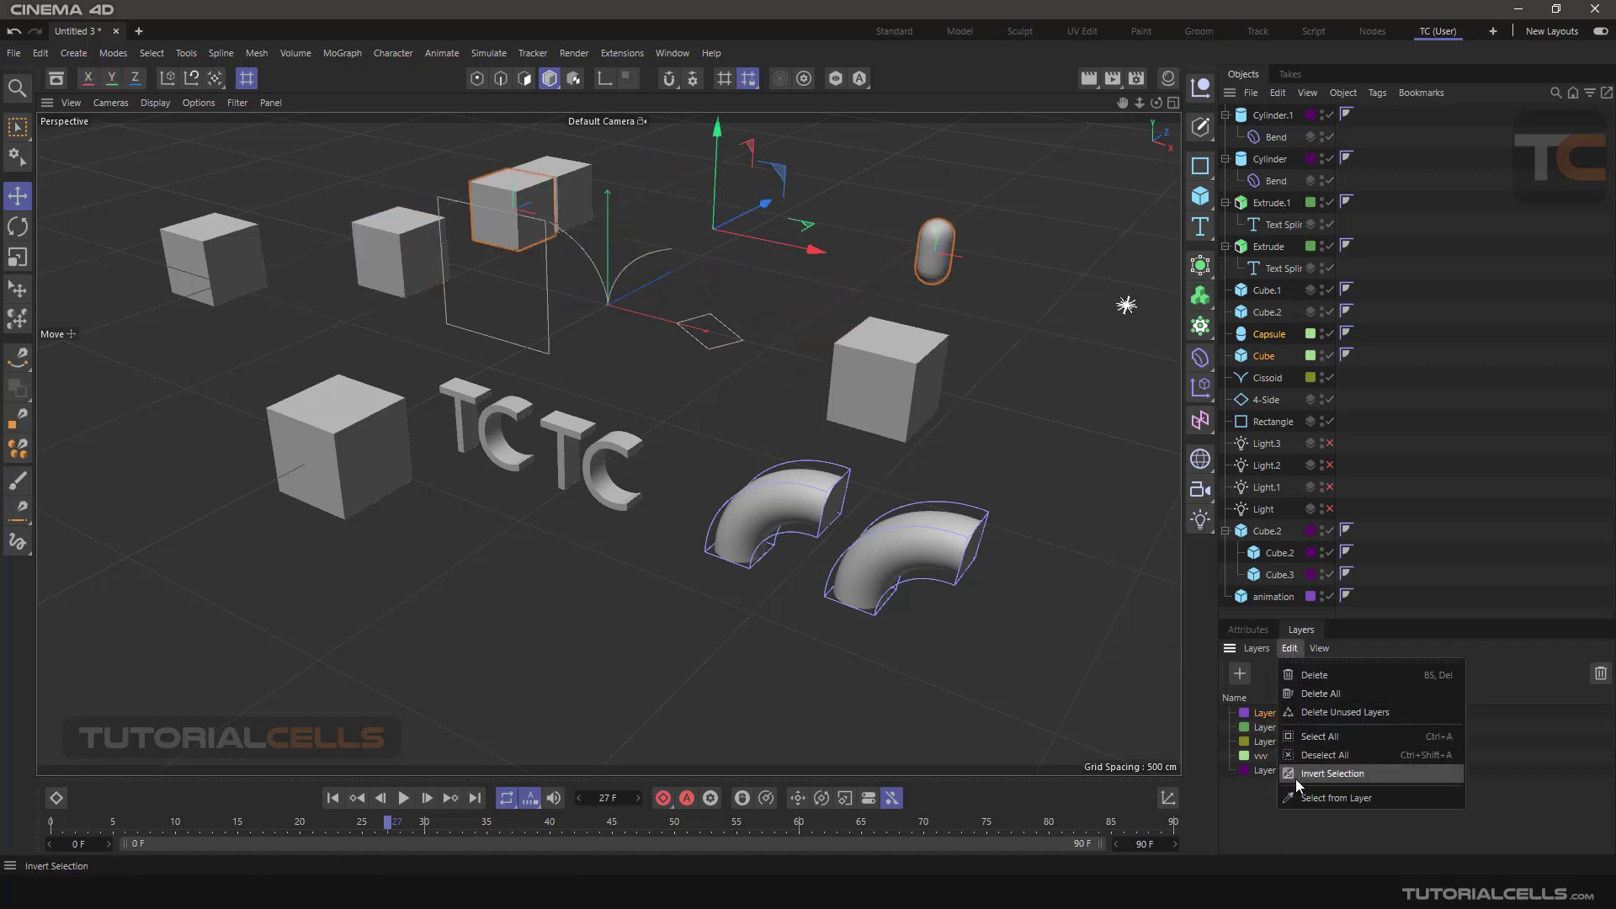
click(1334, 796)
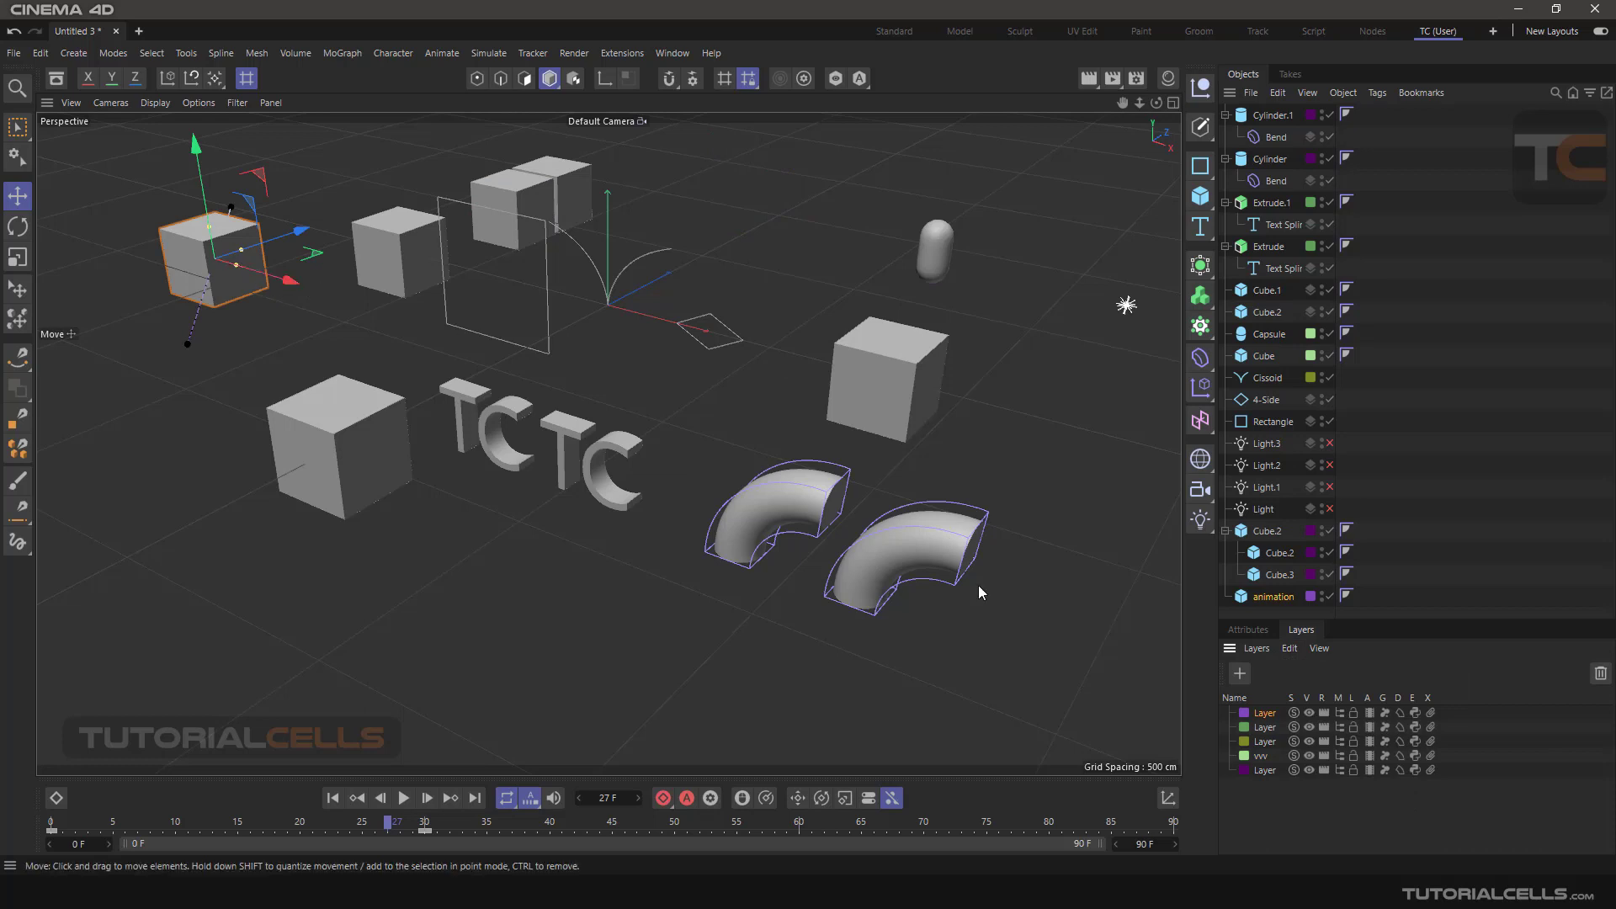
click(1260, 748)
click(1289, 648)
click(1321, 800)
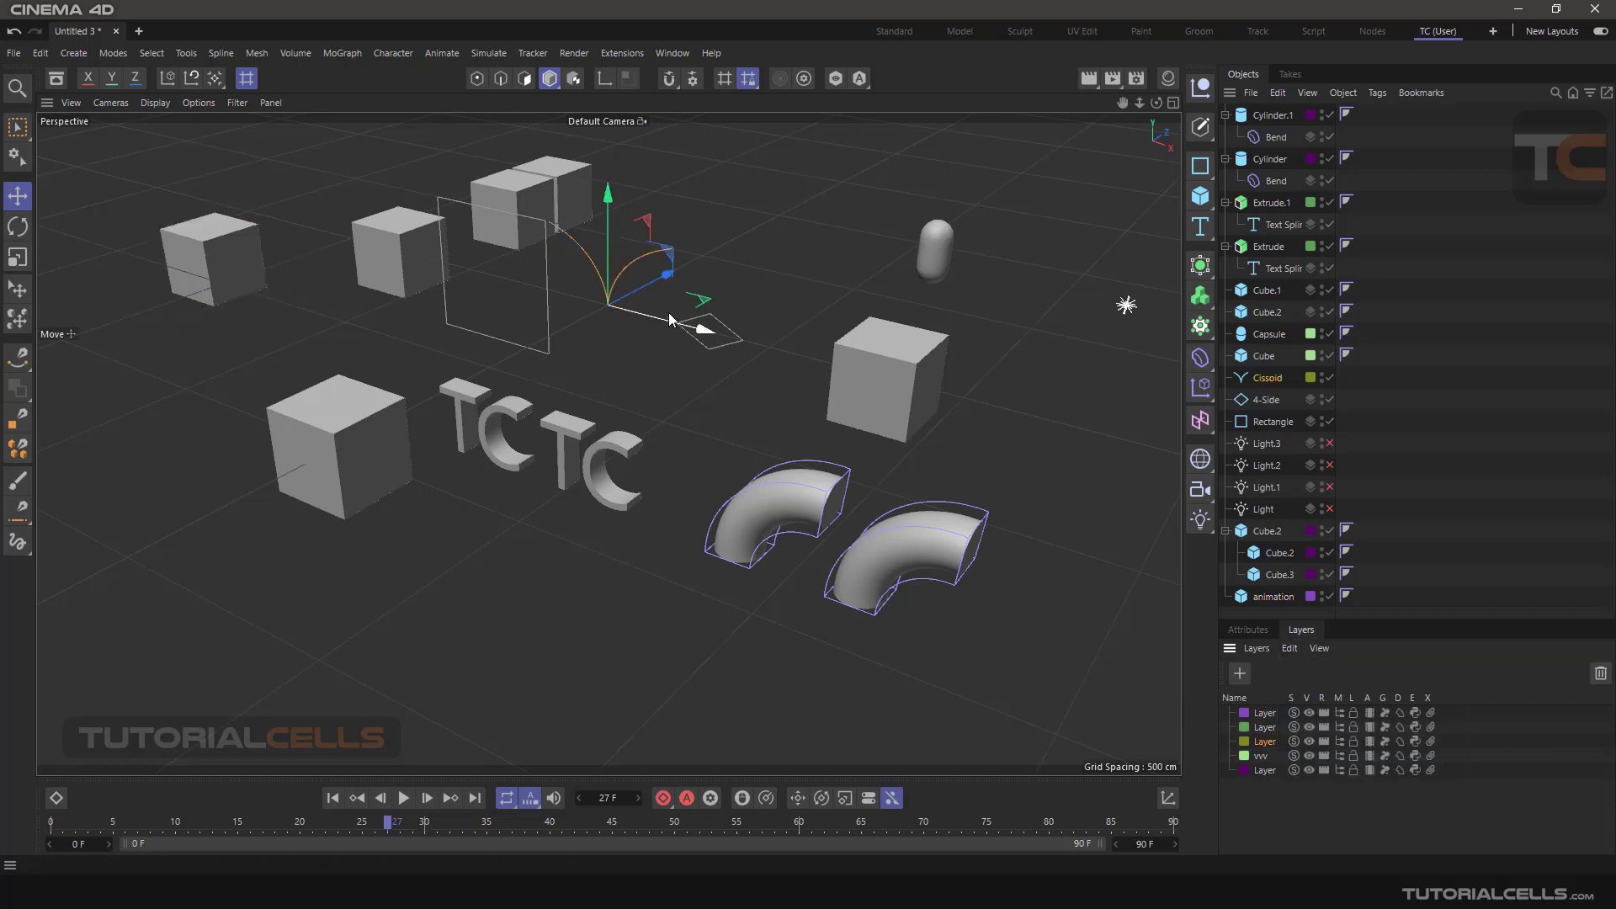
drag(699, 345, 783, 335)
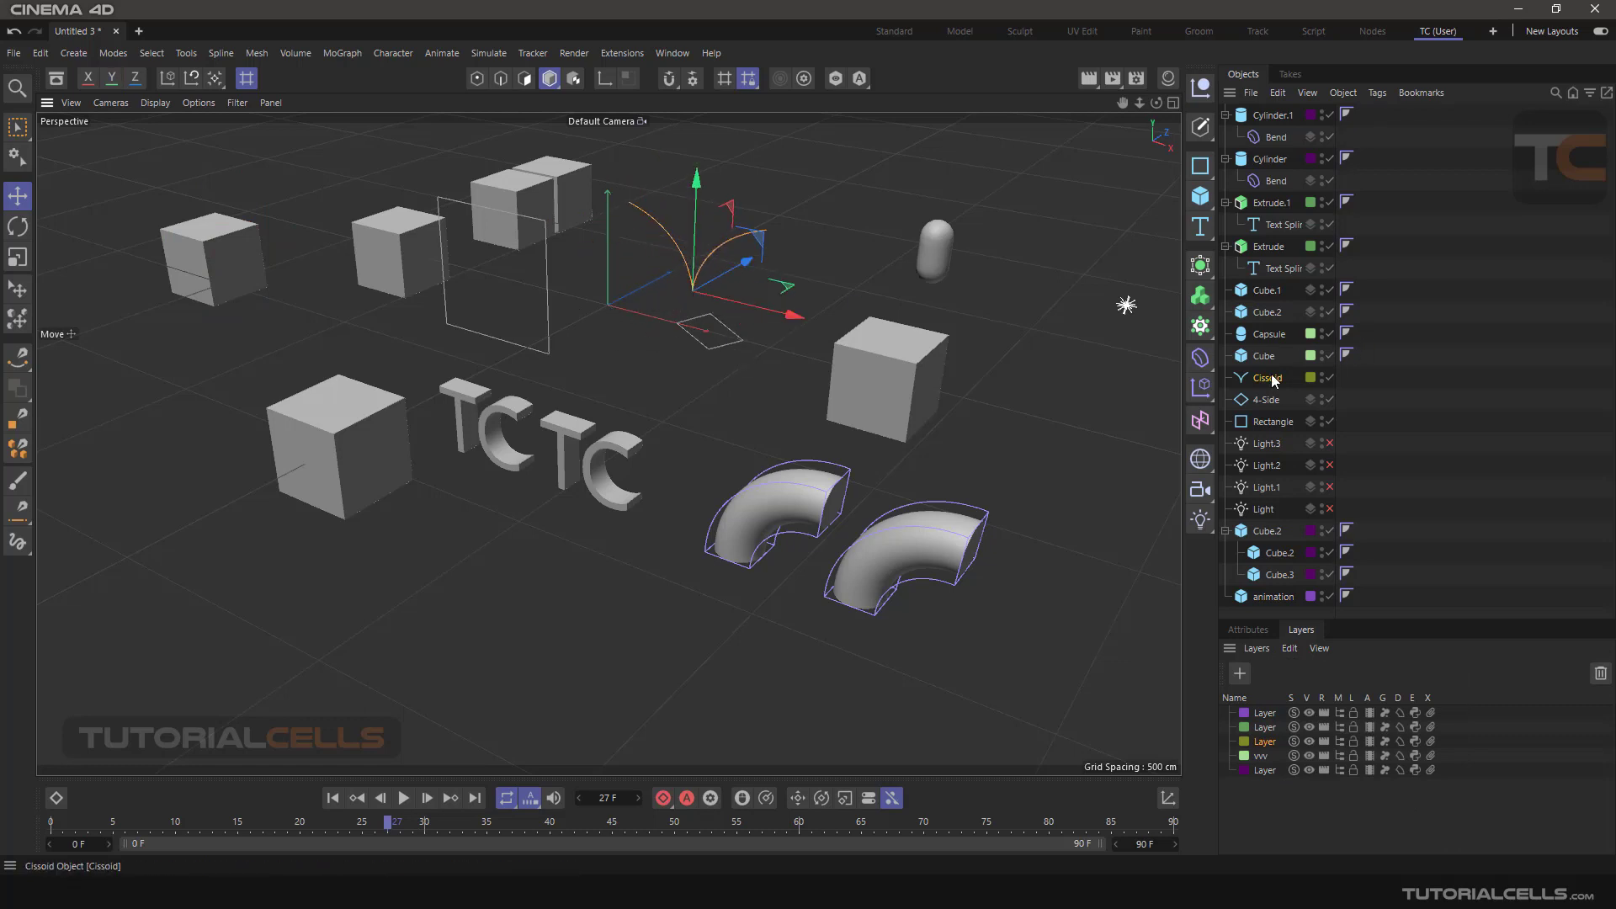
Step: Turn off the Expressions and XRef toggle columns in the Layer Manager's layer list
click(1319, 648)
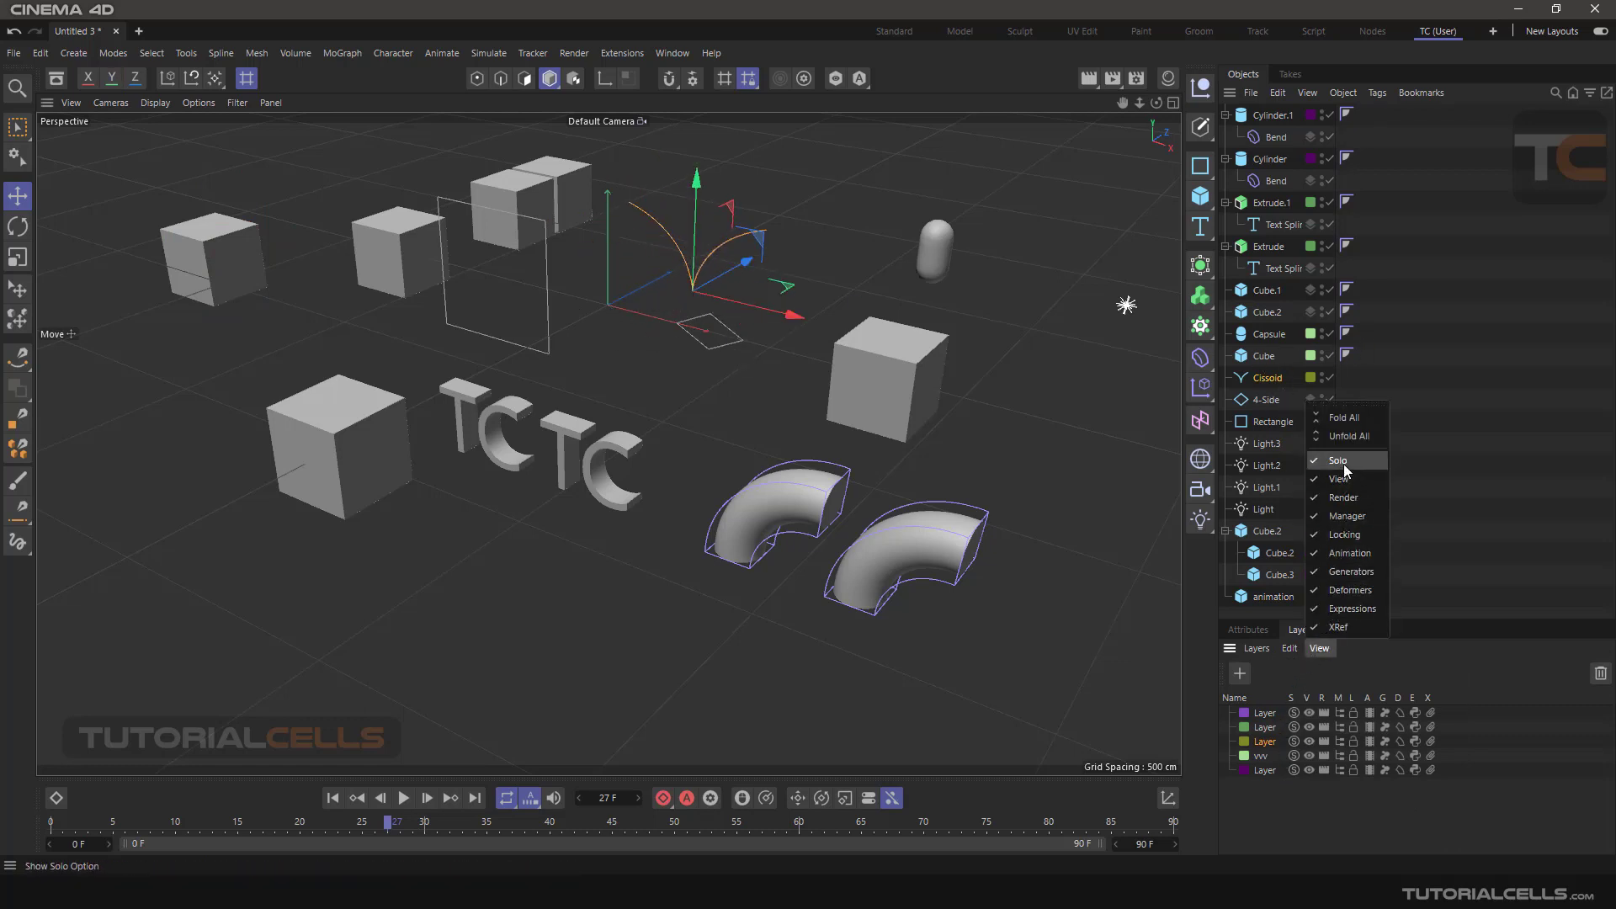
click(1337, 609)
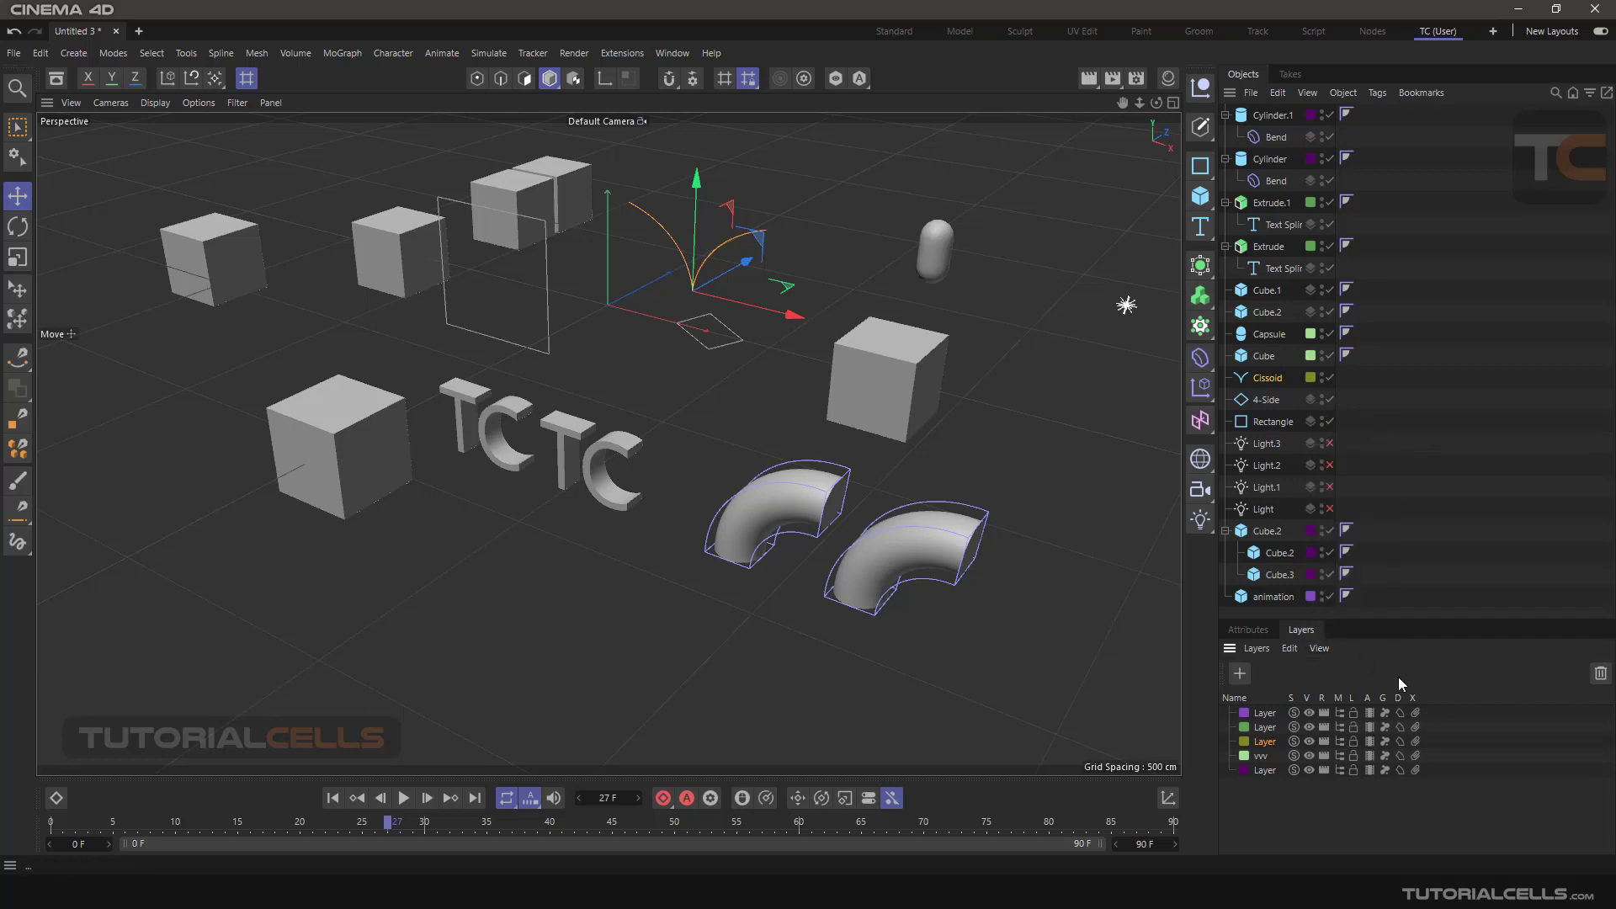
click(1320, 648)
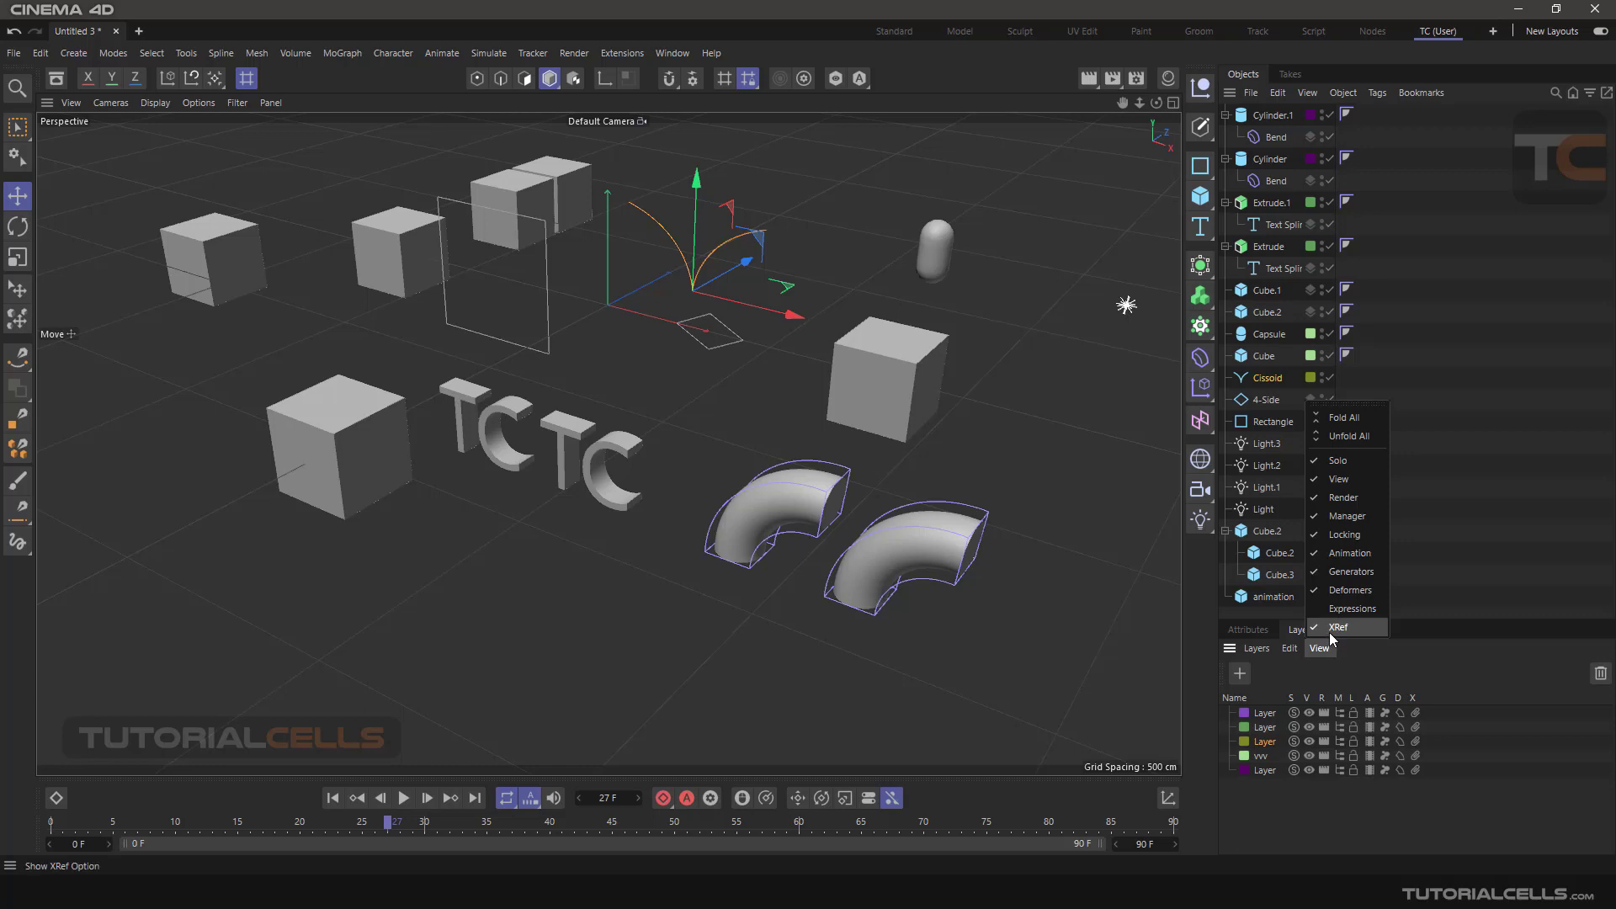
click(1337, 627)
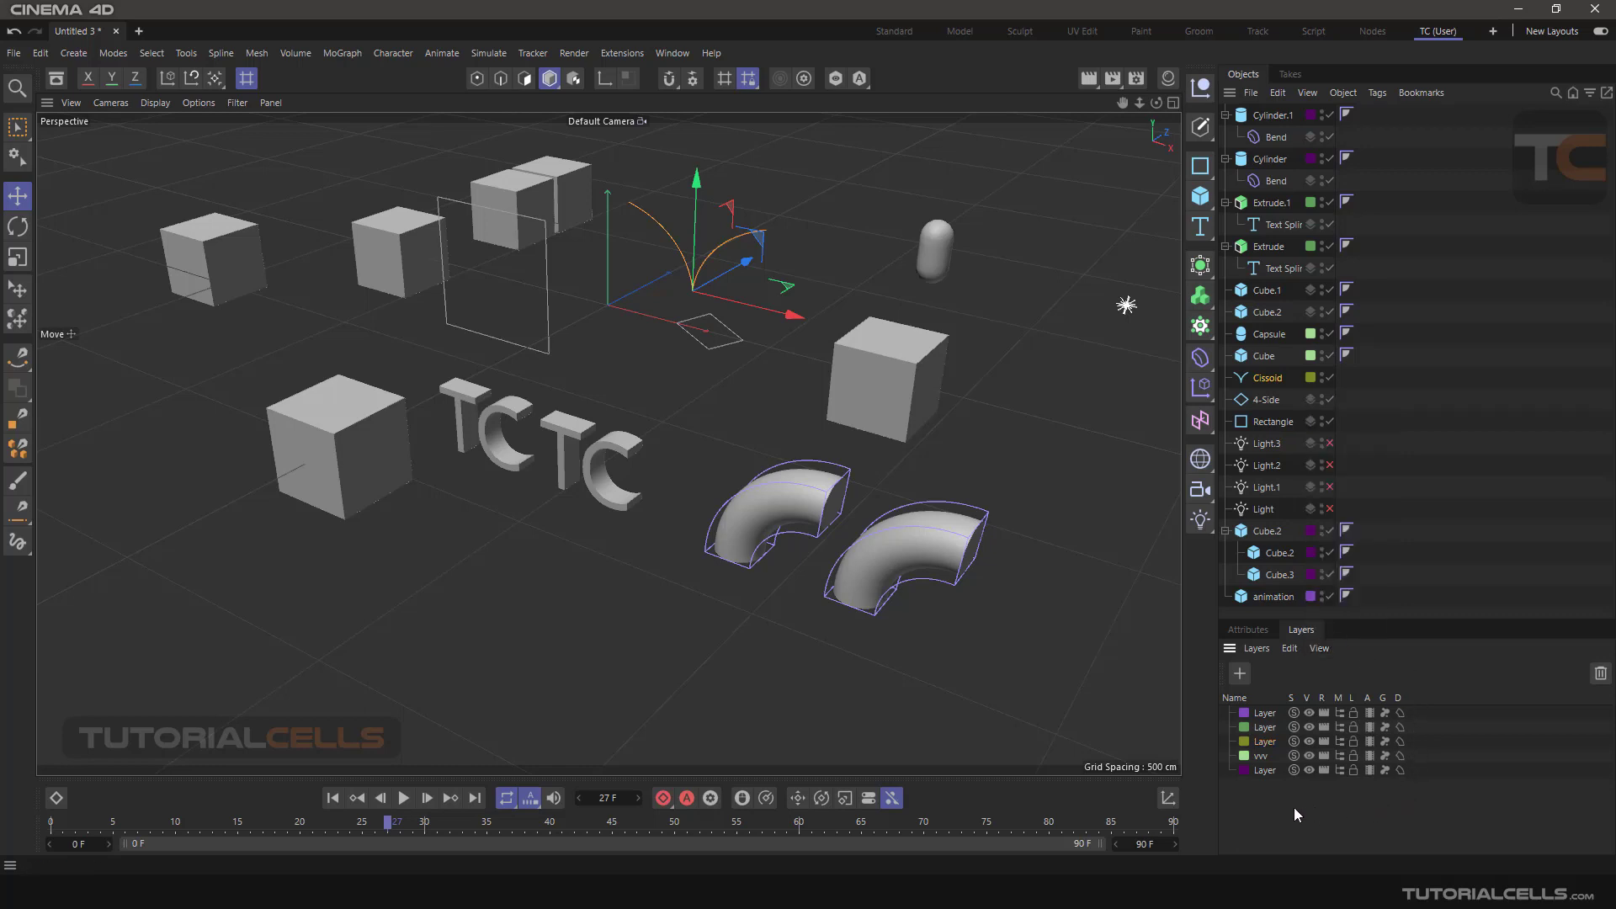